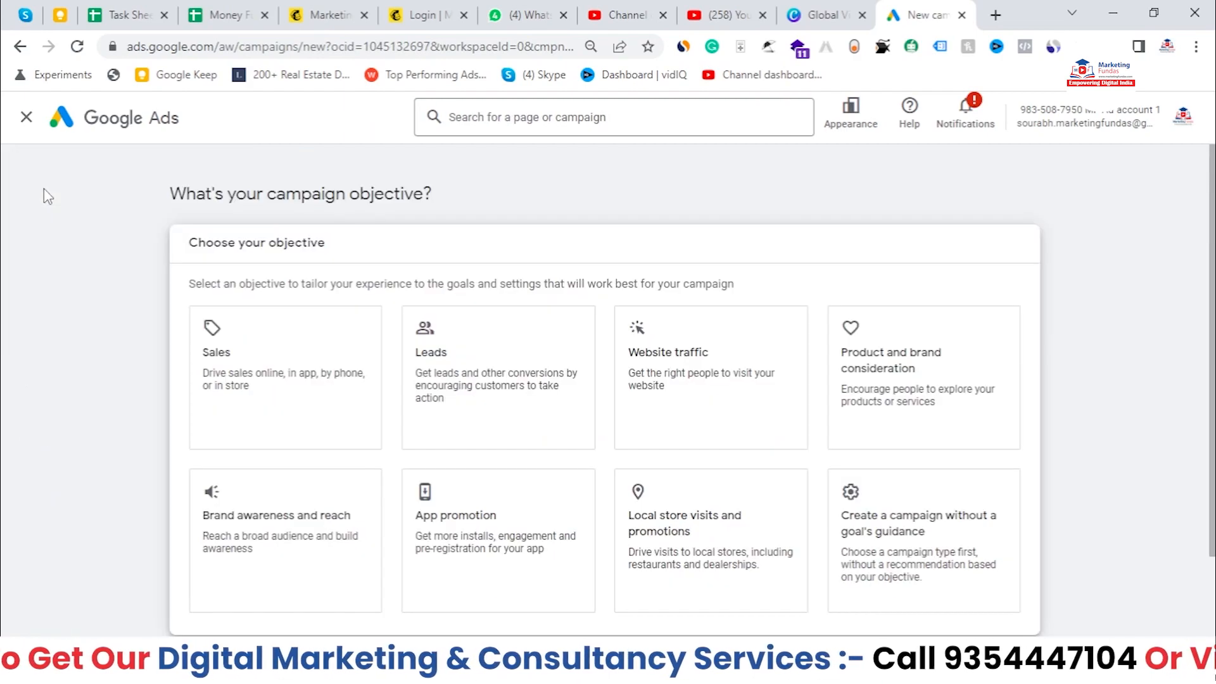
pyautogui.moveTo(159, 193); pyautogui.dragTo(458, 191)
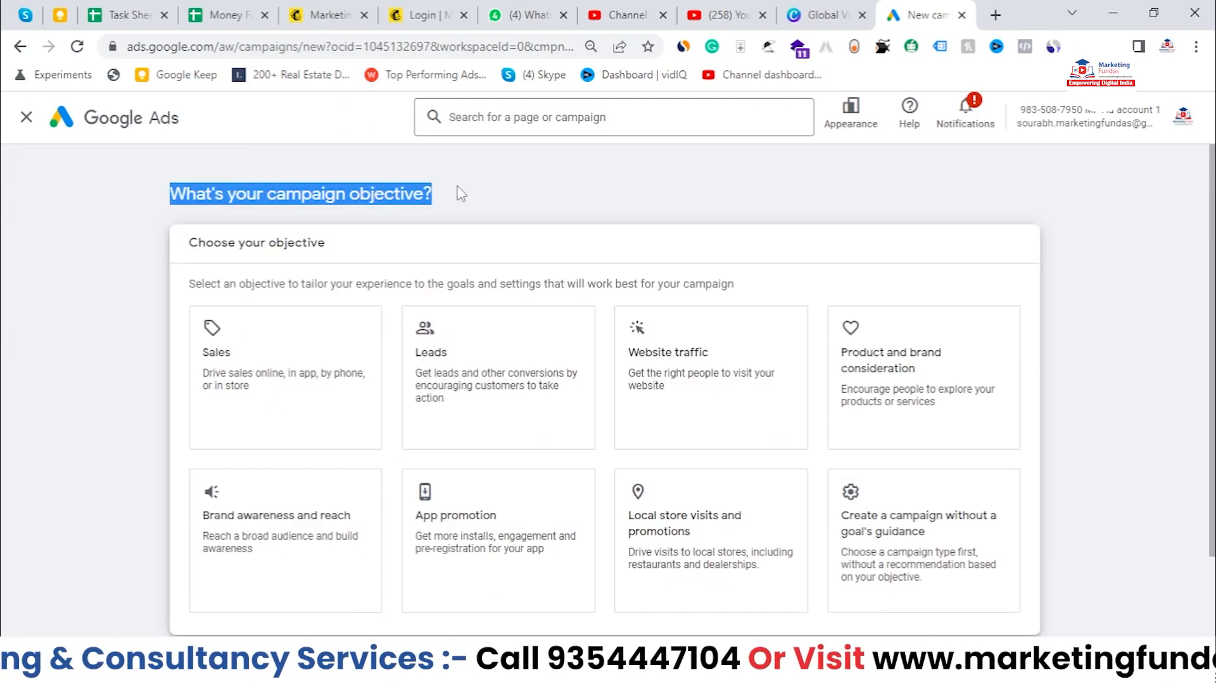
pyautogui.click(115, 277)
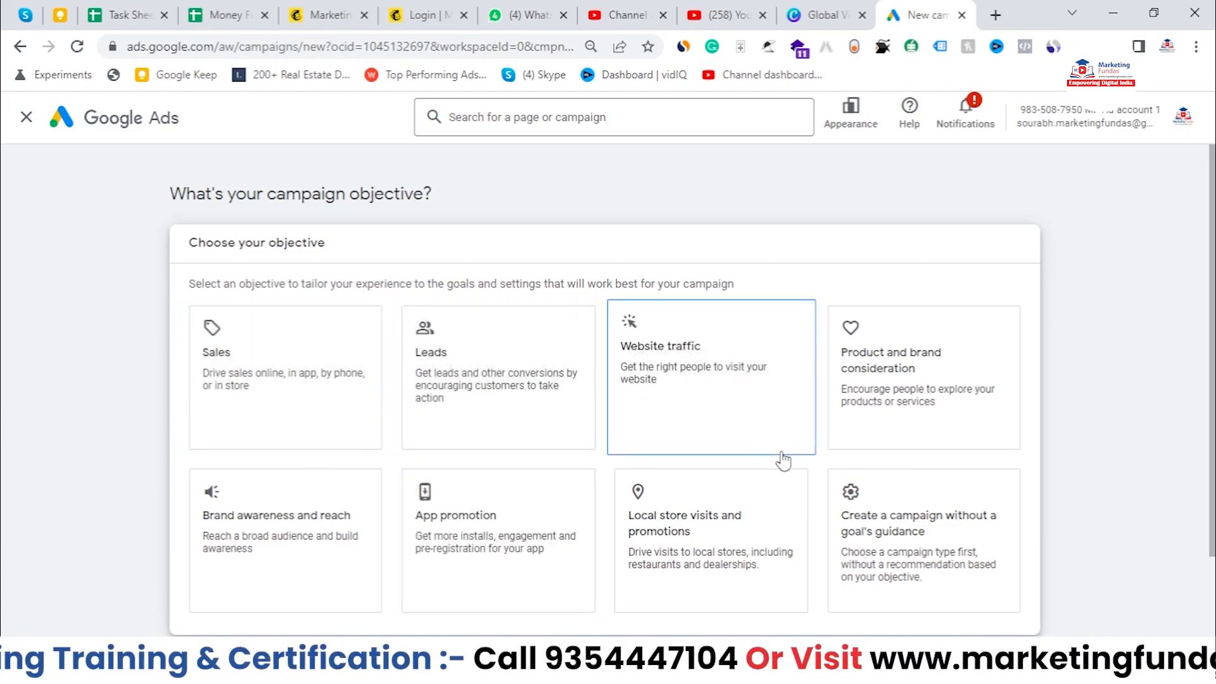
# Step: Choose the Product and brand consideration objective and the Video campaign type
pyautogui.scroll(-2, 902, 495)
pyautogui.click(909, 444)
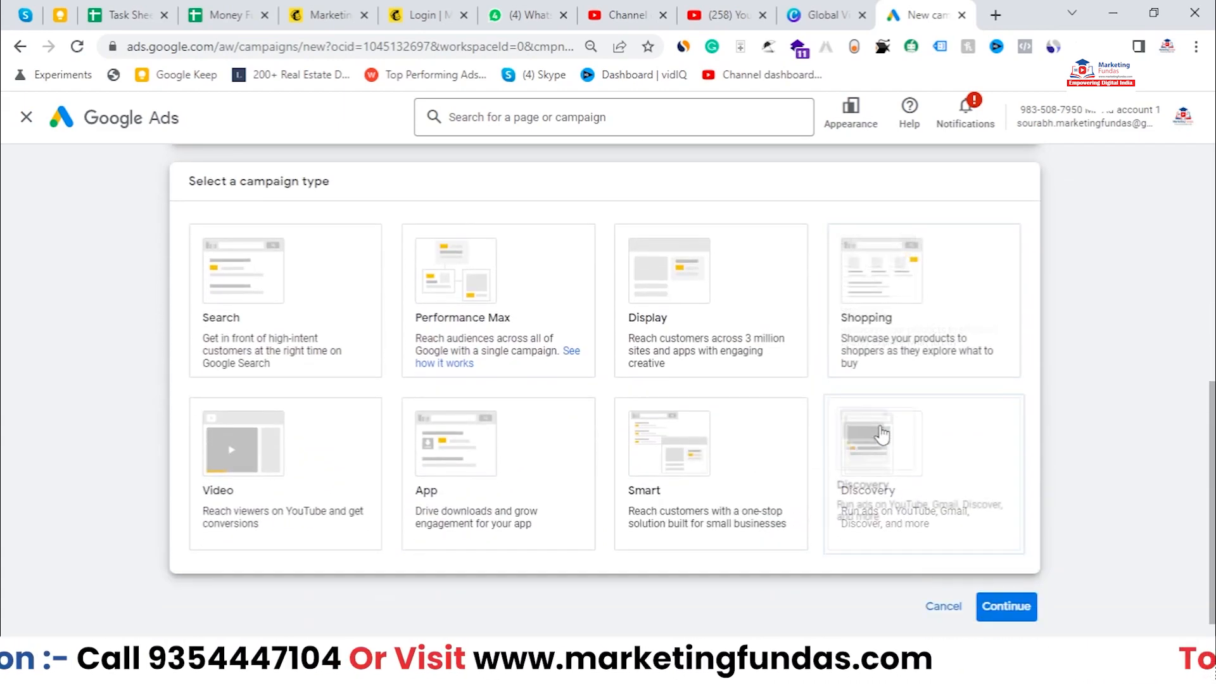
pyautogui.click(299, 515)
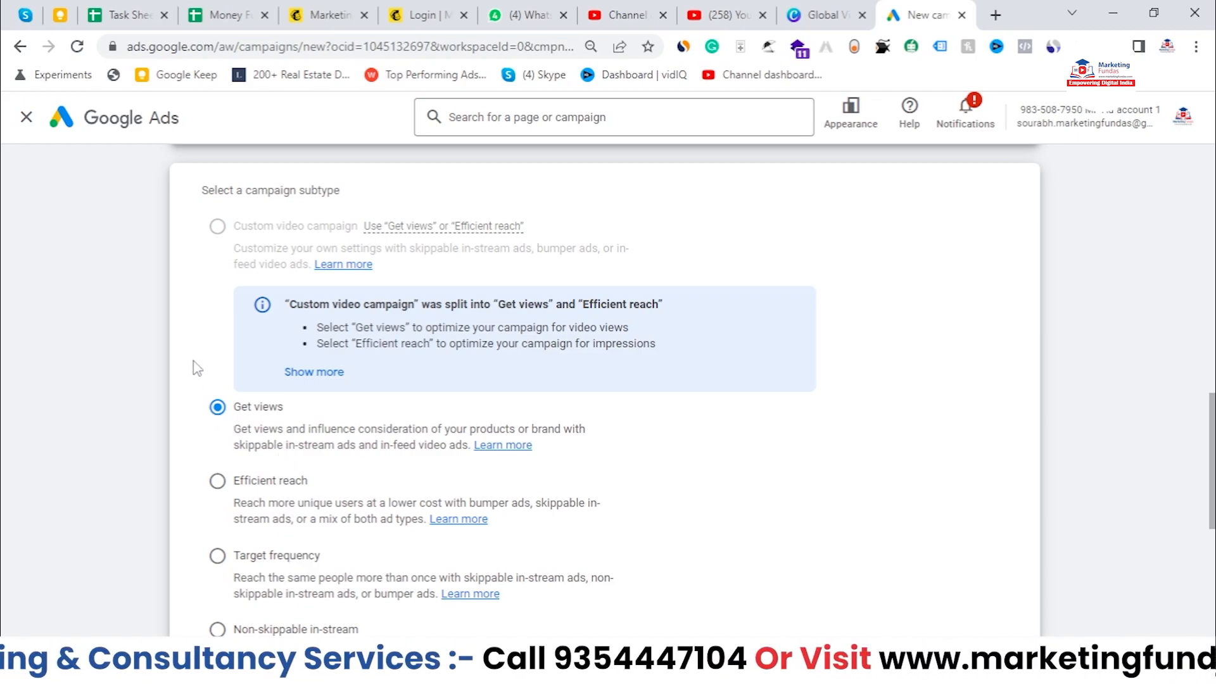
# Step: Compare the descriptions of the Get views and Efficient reach campaign subtypes
pyautogui.scroll(-1, 198, 369)
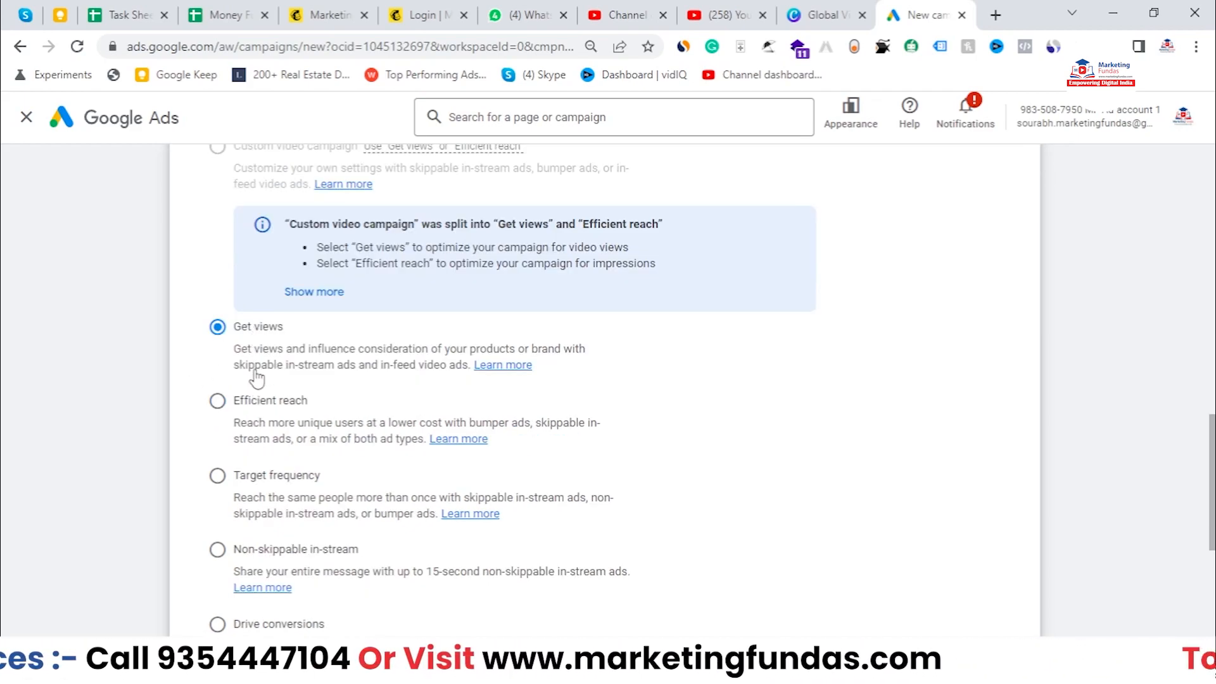
pyautogui.moveTo(234, 326); pyautogui.dragTo(287, 337)
pyautogui.click(233, 407)
pyautogui.moveTo(232, 411); pyautogui.dragTo(348, 418)
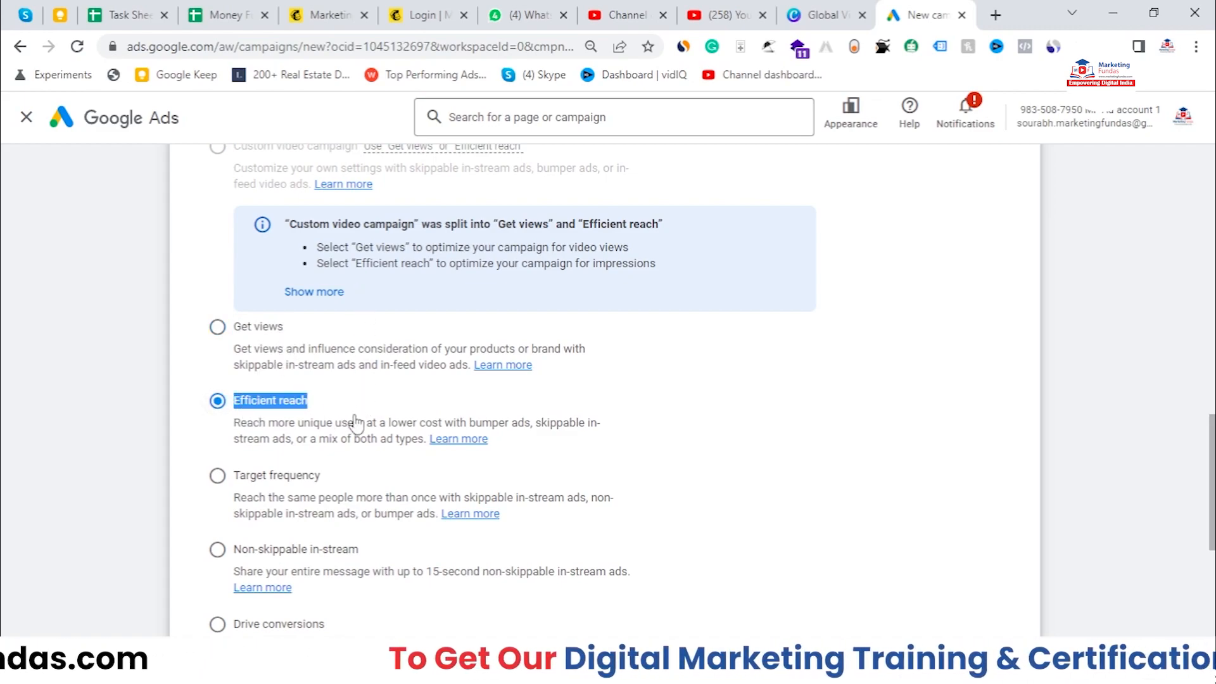
pyautogui.moveTo(379, 366); pyautogui.dragTo(463, 378)
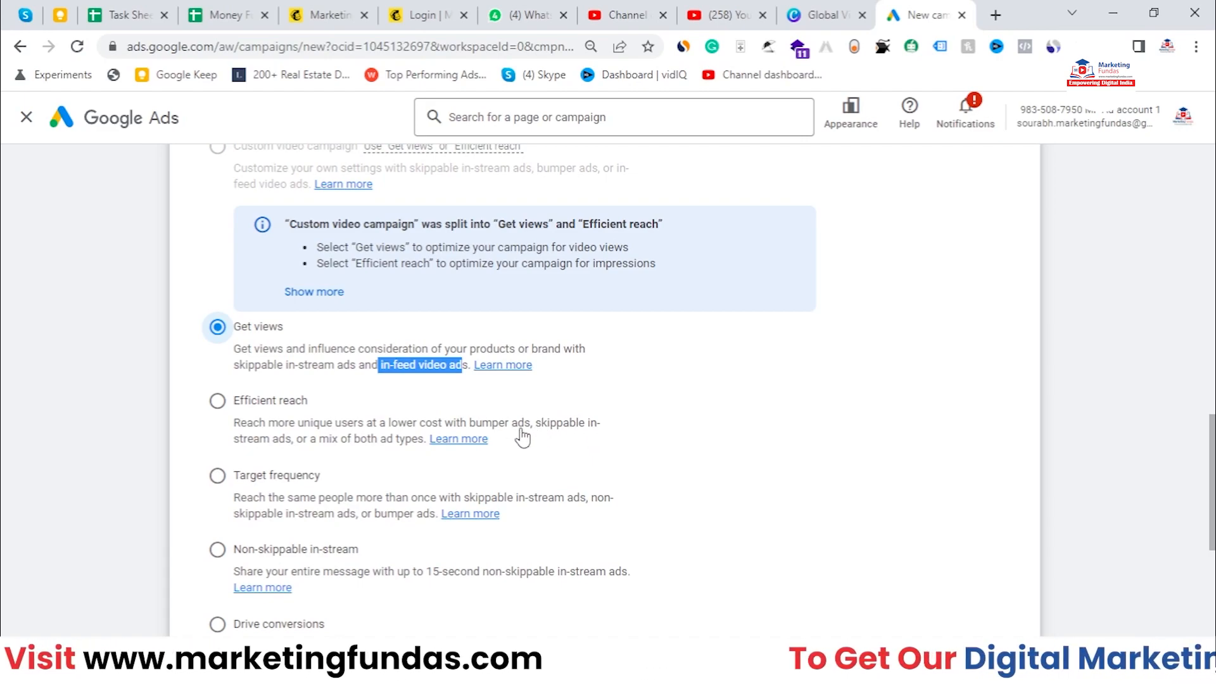
pyautogui.moveTo(471, 425); pyautogui.dragTo(292, 447)
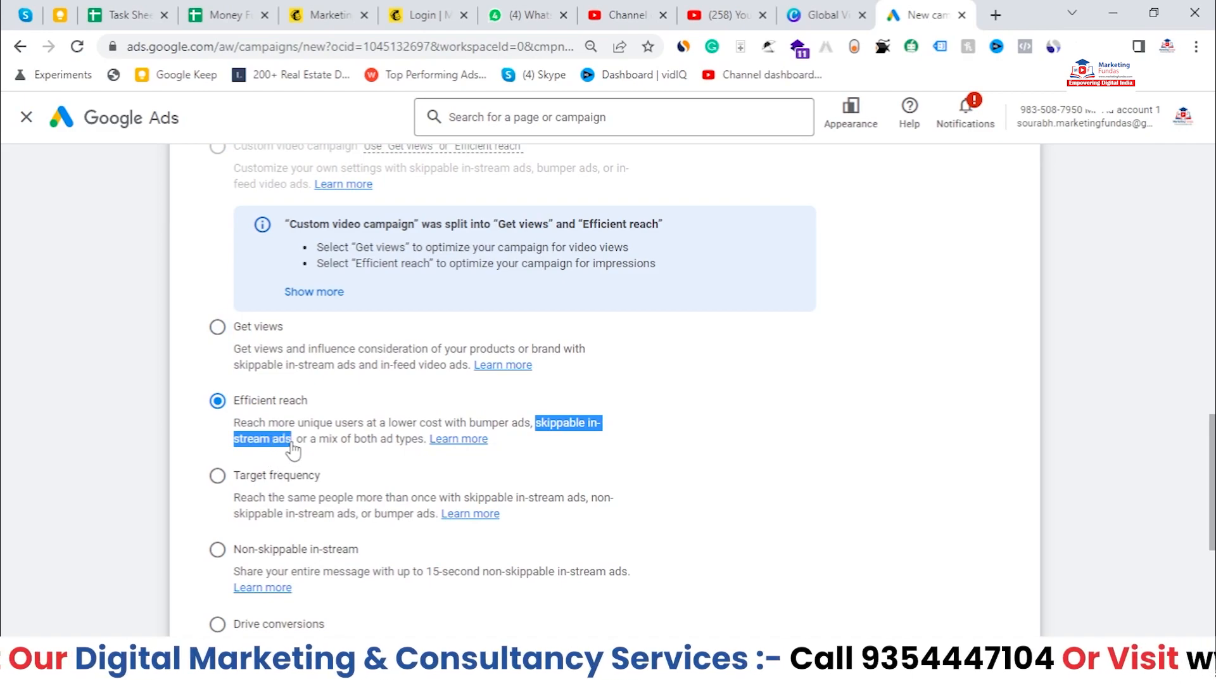
# Step: Select the Get views subtype and continue to the campaign settings
pyautogui.click(216, 337)
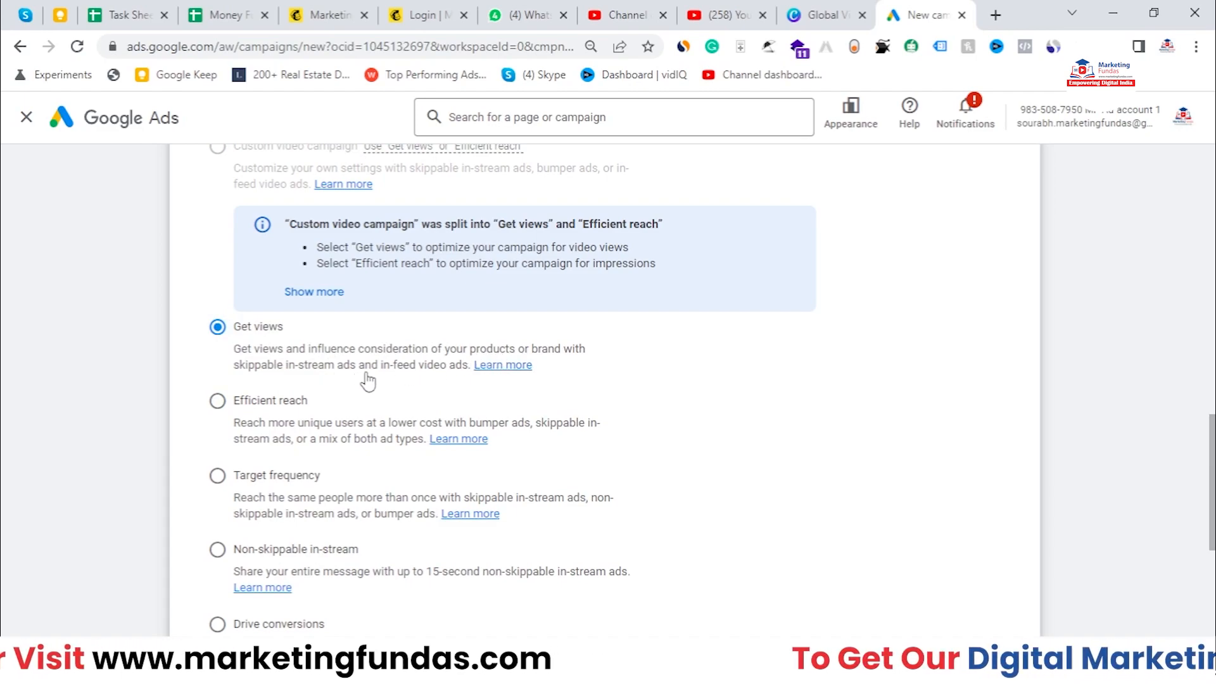
pyautogui.moveTo(383, 372); pyautogui.dragTo(469, 378)
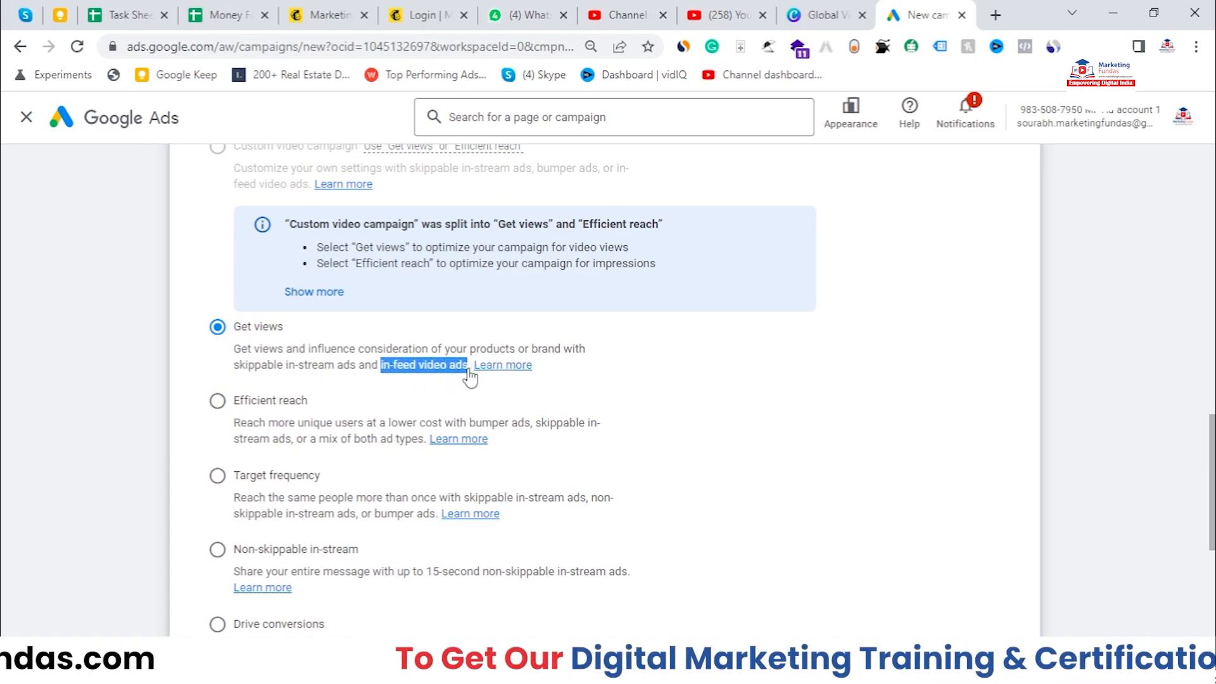
pyautogui.scroll(-6, 469, 377)
pyautogui.click(1017, 568)
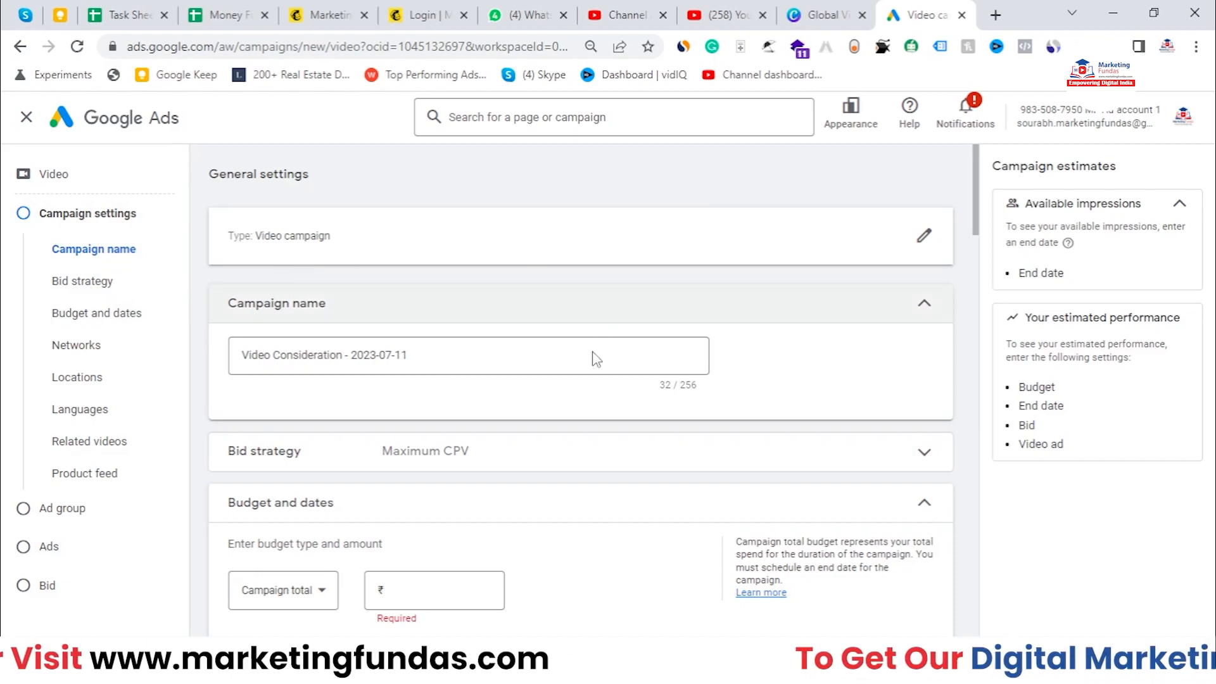
# Step: Review the options in the bid strategy section
pyautogui.scroll(-1, 380, 320)
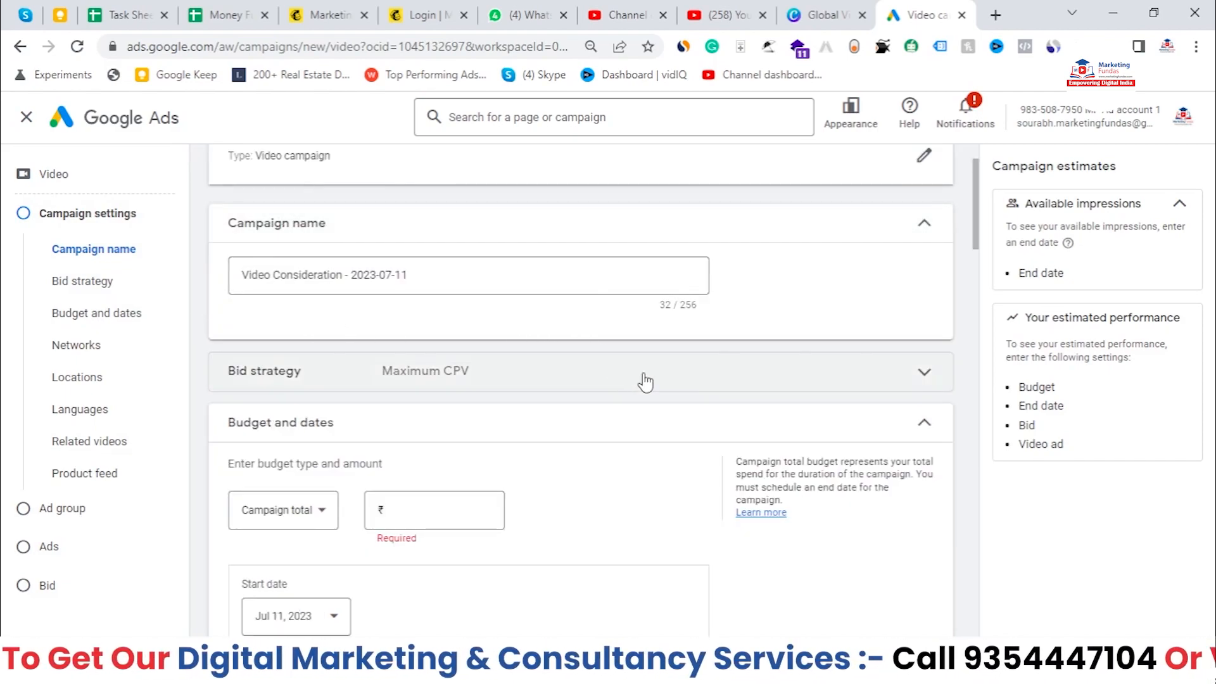
pyautogui.scroll(-1, 398, 253)
pyautogui.click(612, 302)
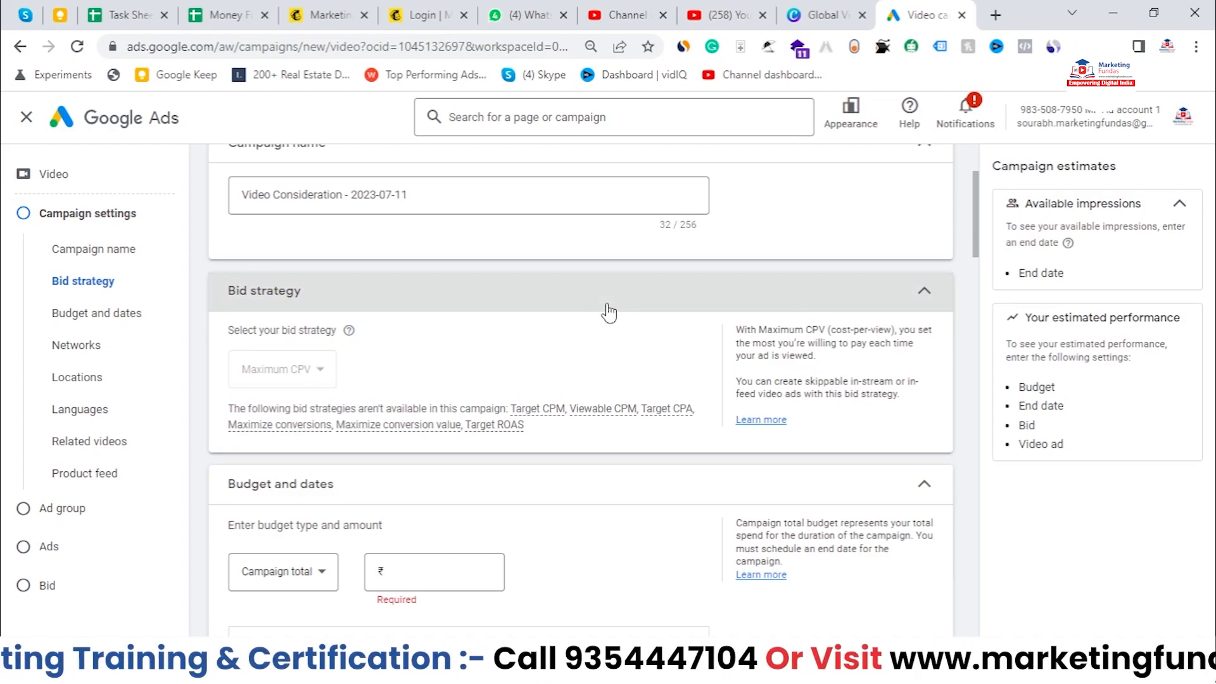
pyautogui.click(391, 381)
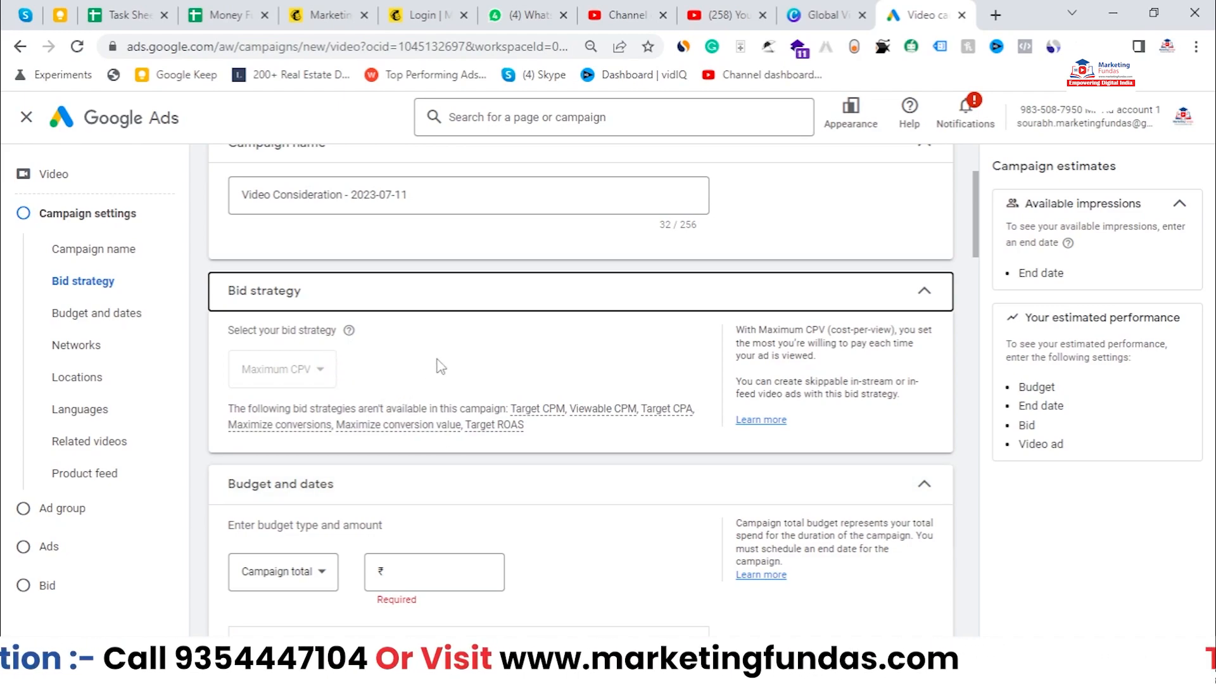
pyautogui.click(336, 289)
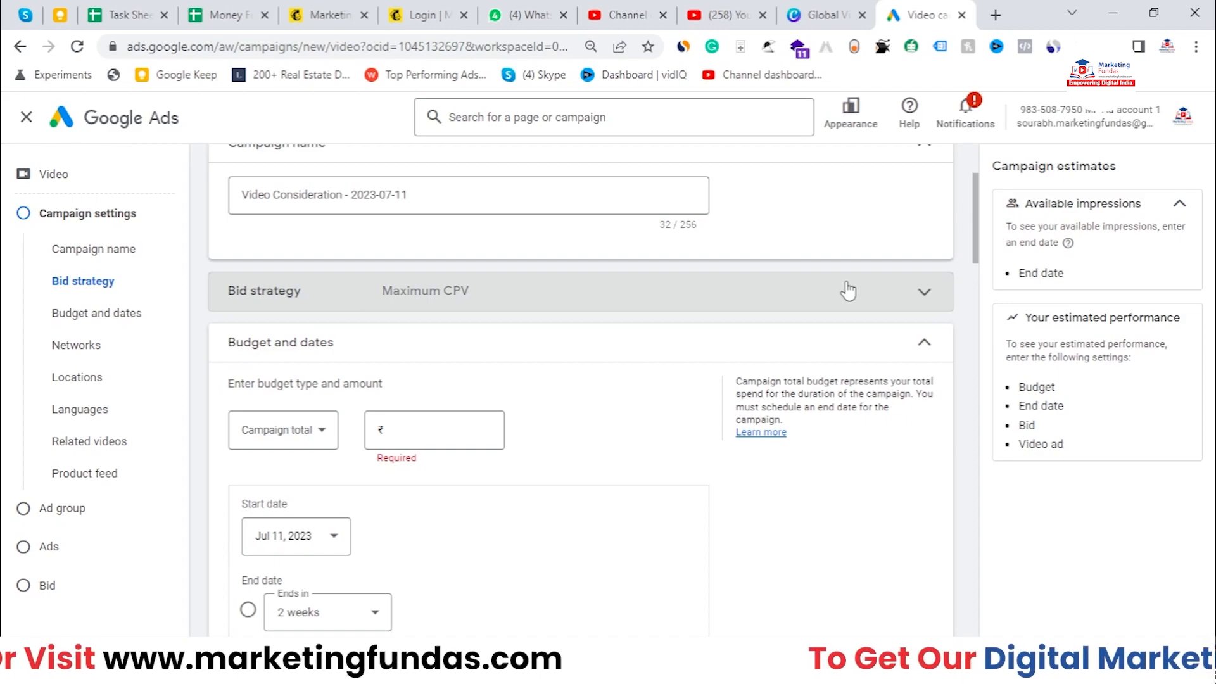
# Step: Set the budget type to Daily with an amount of ₹1,600
pyautogui.scroll(-1, 376, 322)
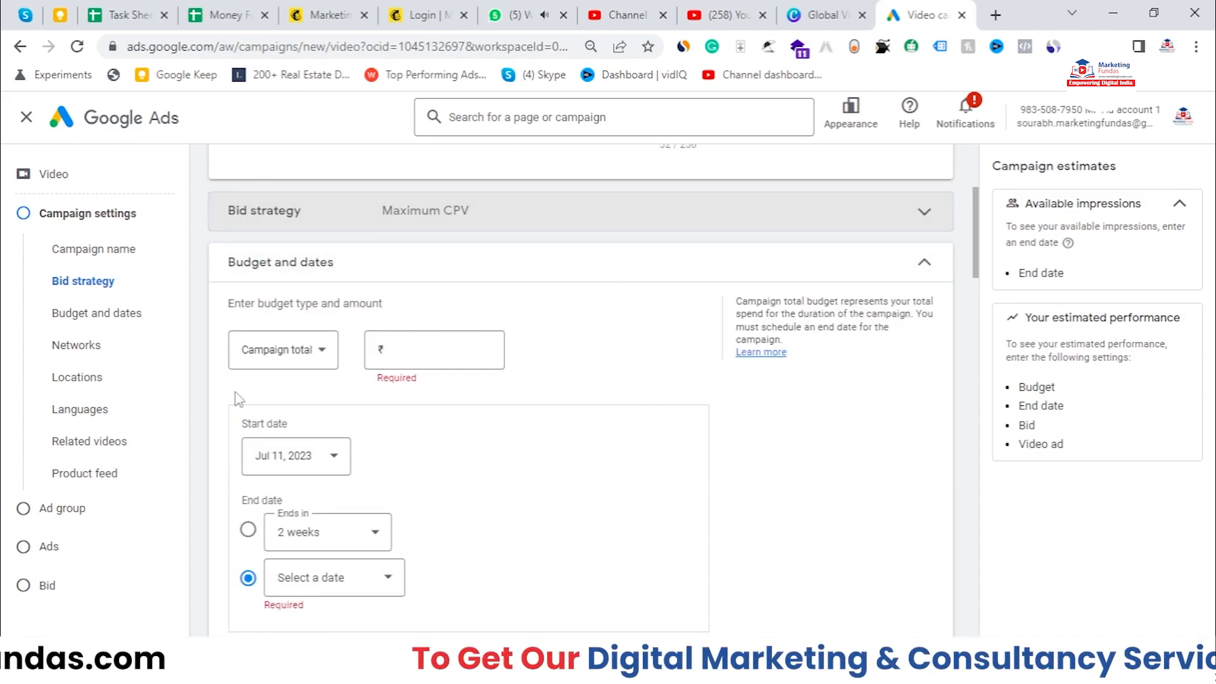
pyautogui.click(305, 348)
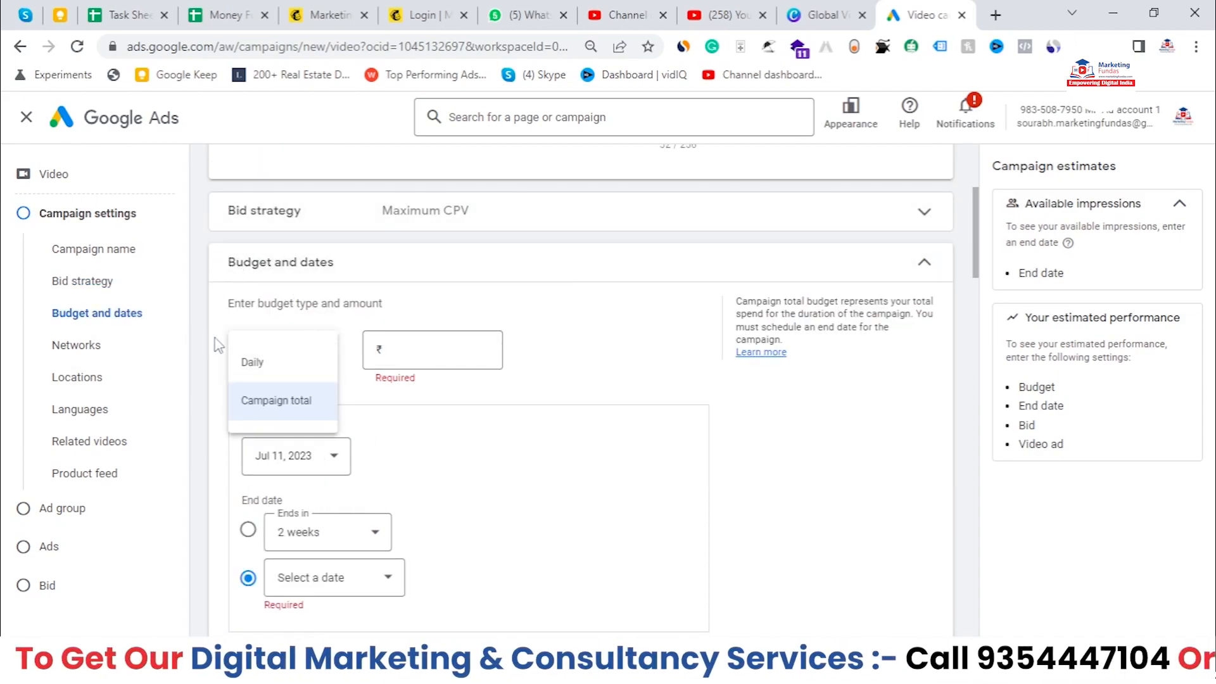
pyautogui.click(265, 362)
pyautogui.click(413, 352)
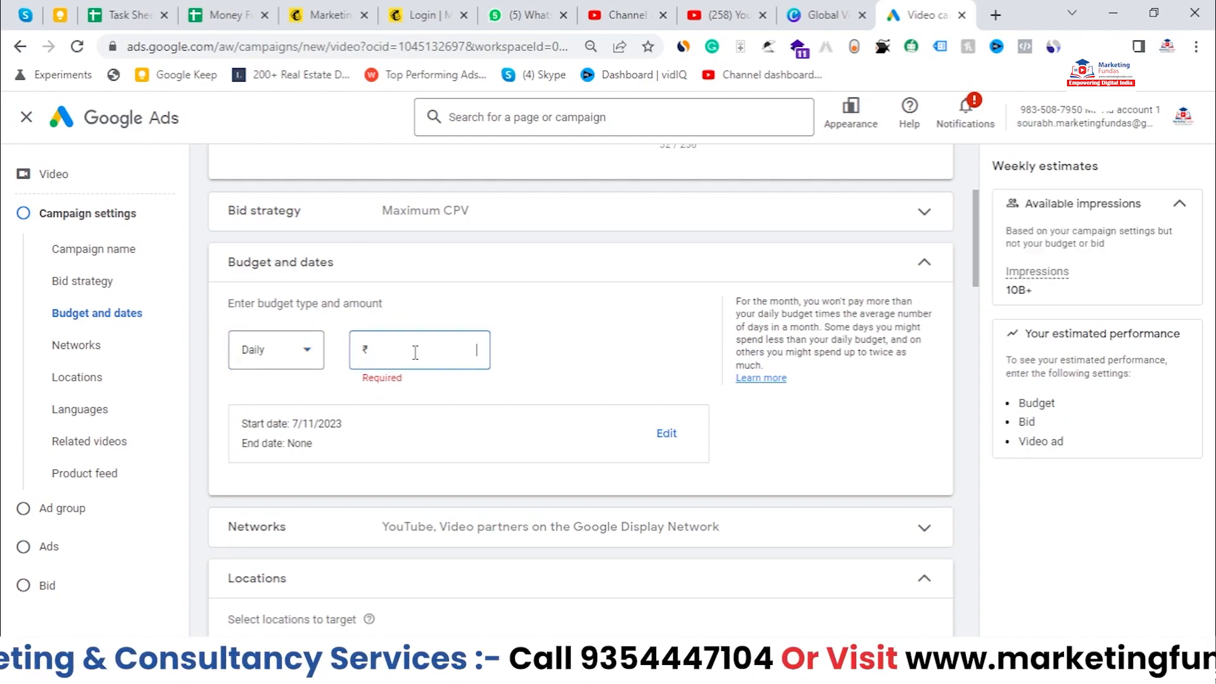
pyautogui.write('100')
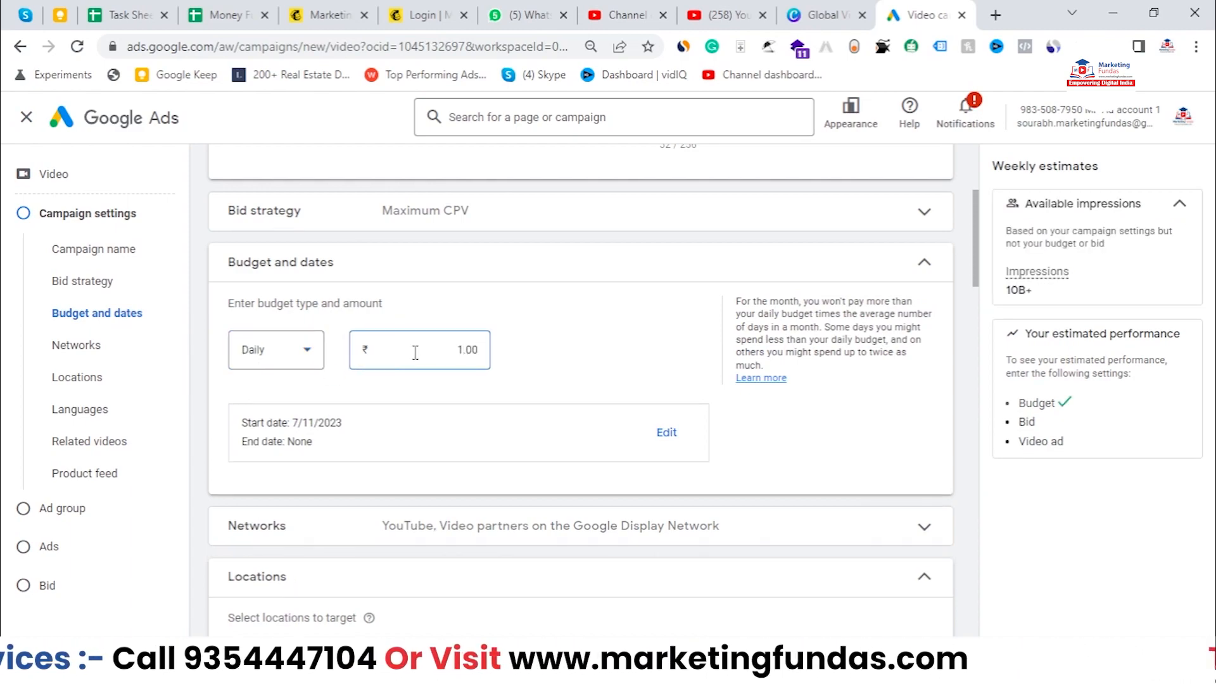
pyautogui.click(539, 347)
pyautogui.moveTo(437, 355); pyautogui.dragTo(476, 349)
pyautogui.click(555, 356)
# Step: Review the campaign's start and end date settings
pyautogui.scroll(-1, 555, 356)
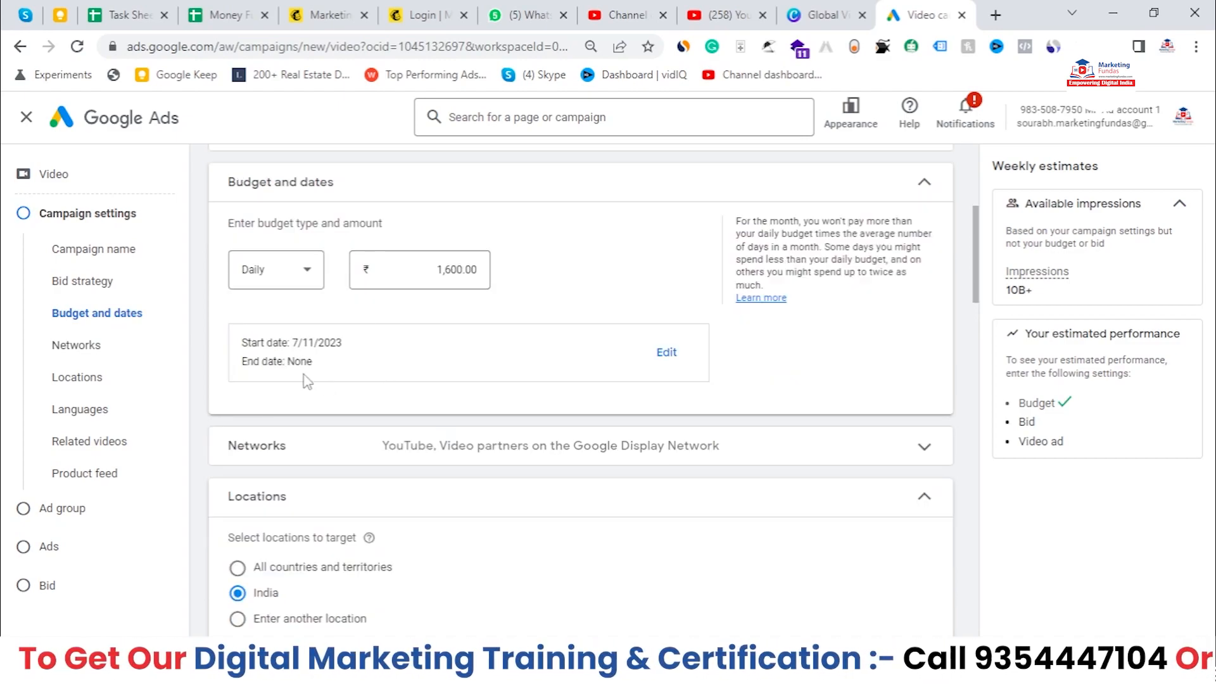
pyautogui.click(665, 352)
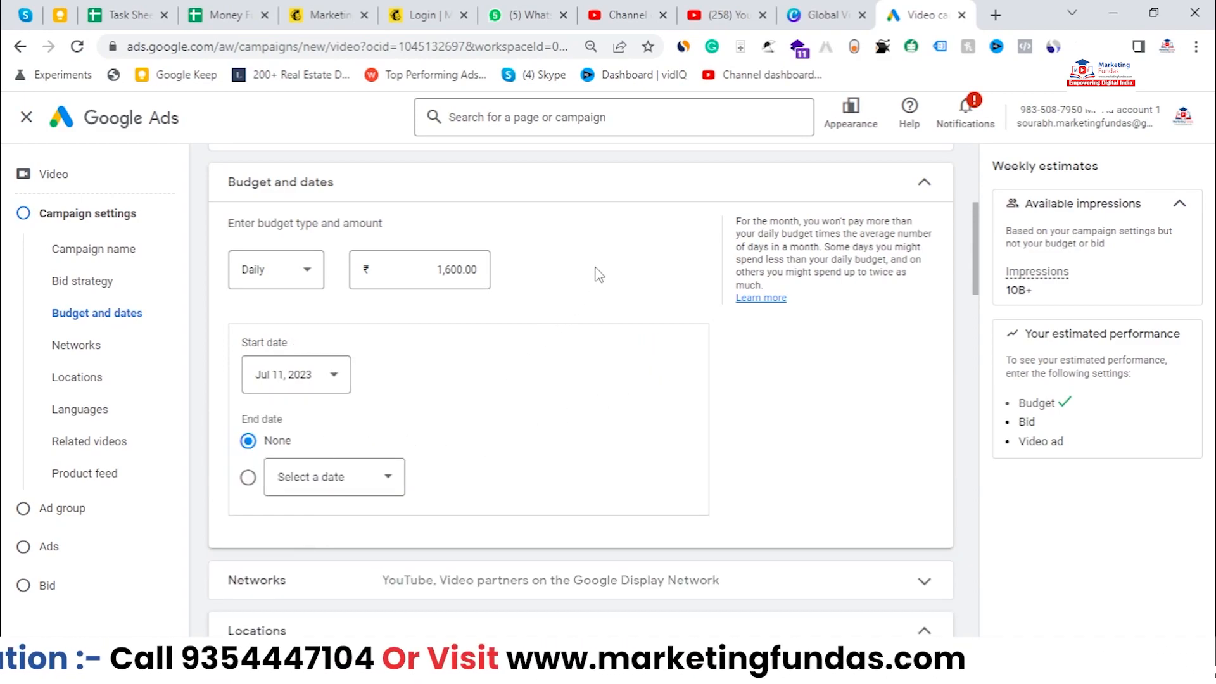
pyautogui.click(783, 190)
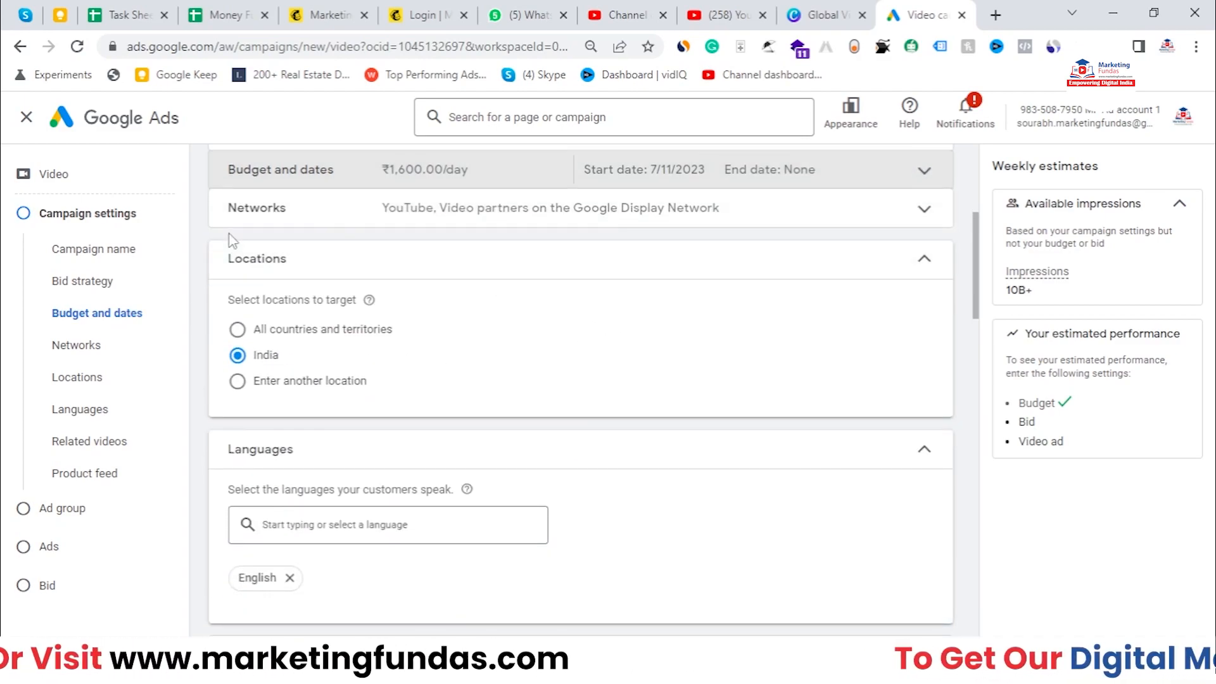
# Step: Exclude Video partners on the Google Display Network from the campaign's networks, leaving only YouTube
pyautogui.click(240, 209)
pyautogui.scroll(2, 979, 266)
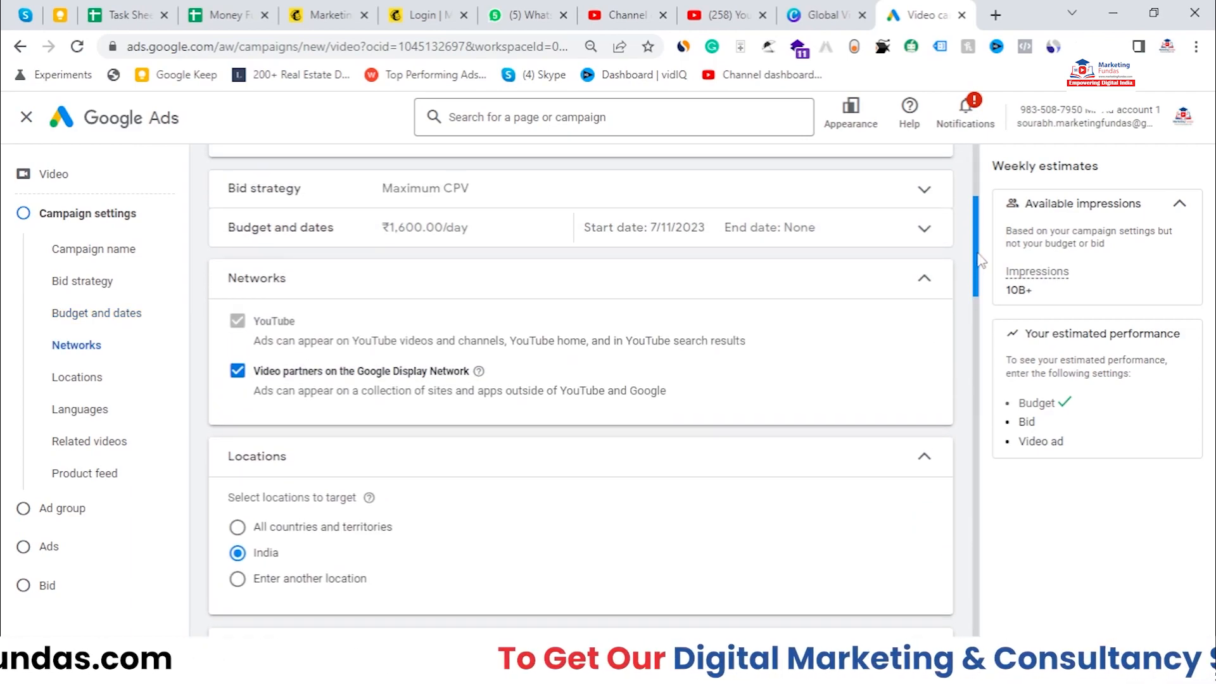
pyautogui.scroll(1, 980, 263)
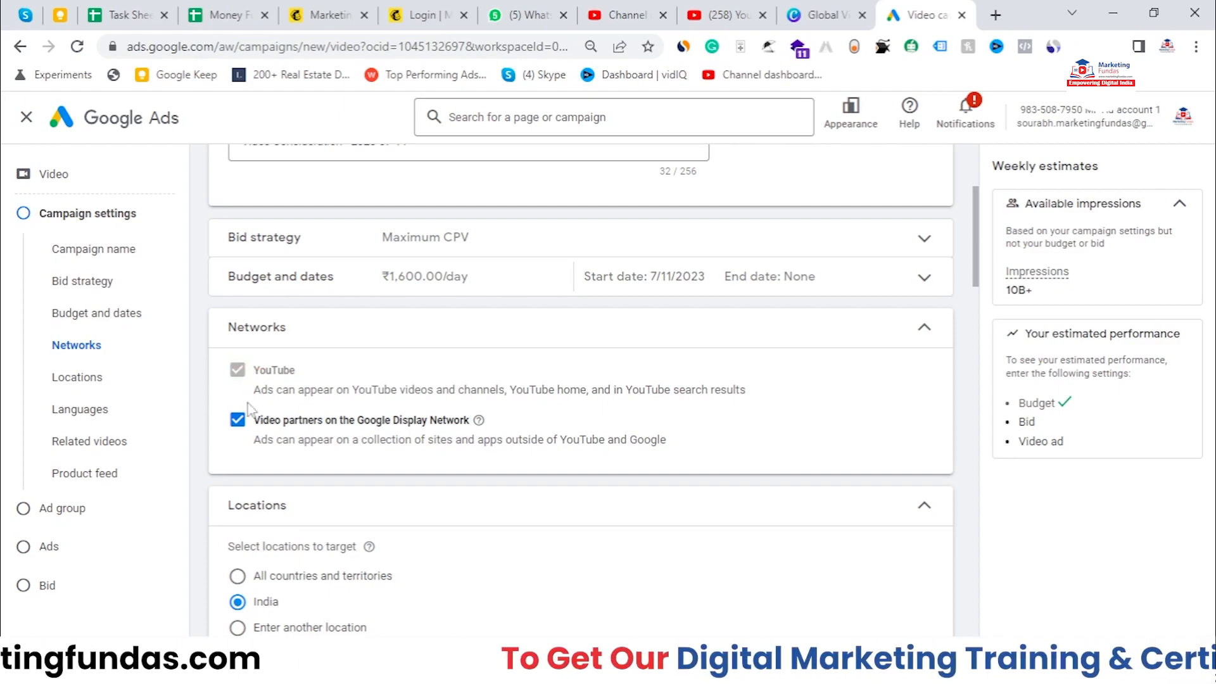
pyautogui.moveTo(252, 421); pyautogui.dragTo(472, 431)
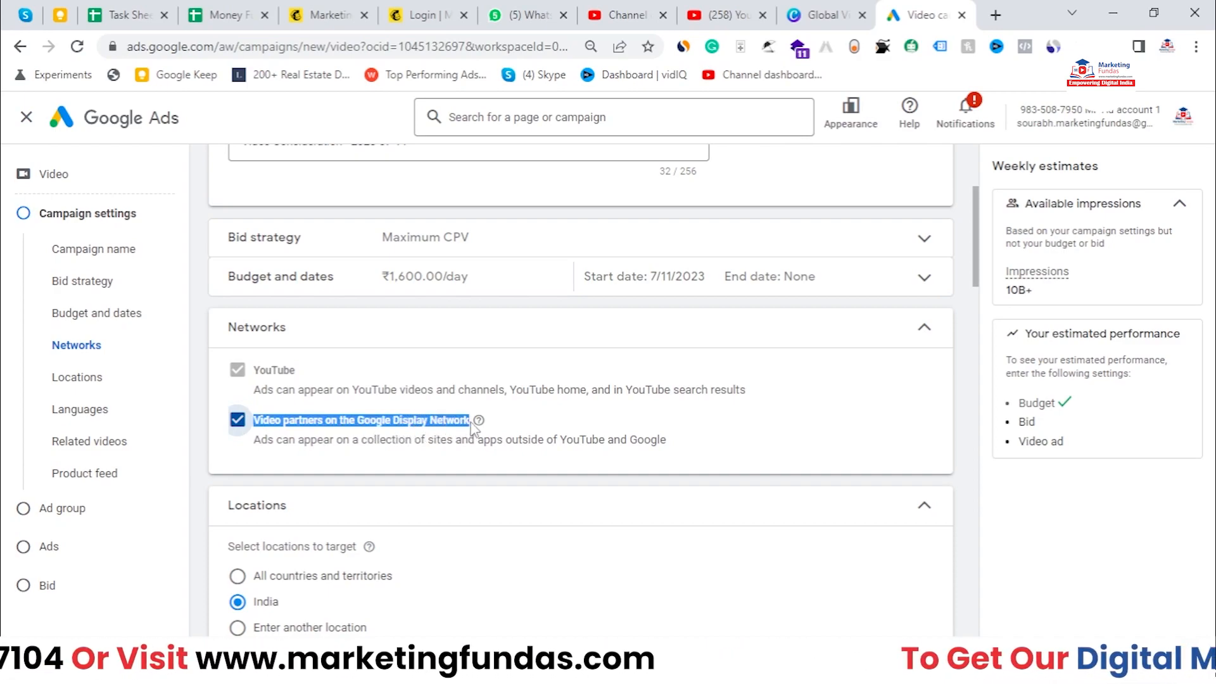
pyautogui.click(635, 427)
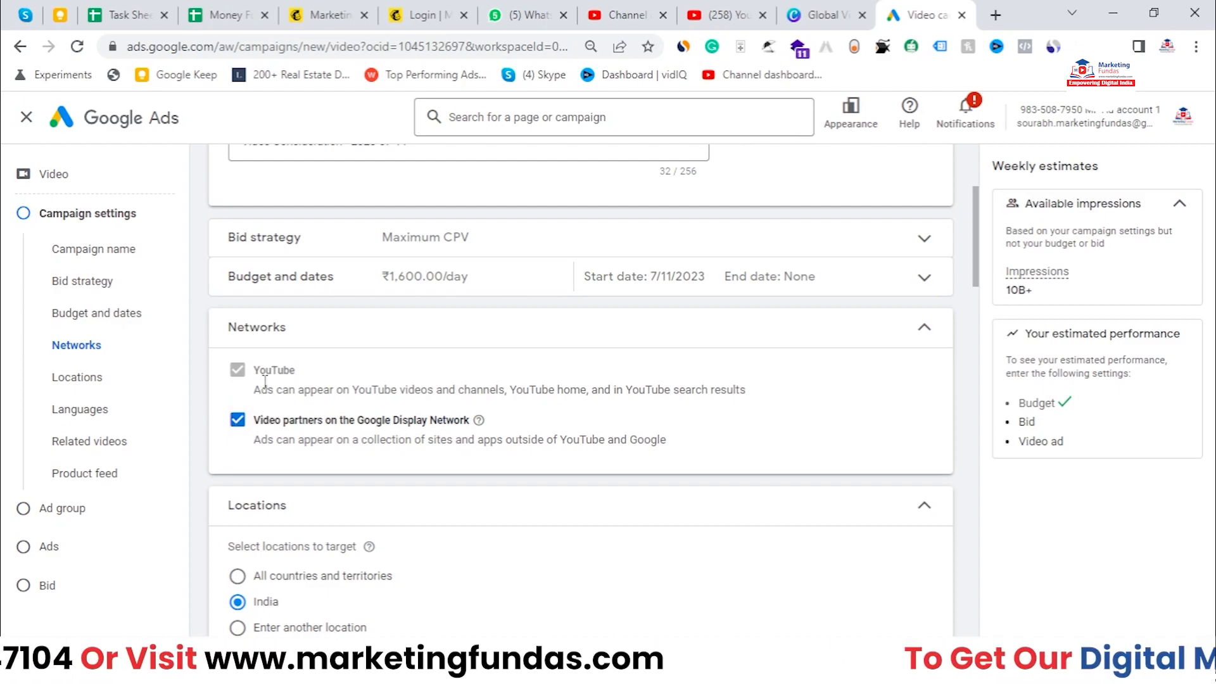
pyautogui.click(245, 424)
pyautogui.click(489, 339)
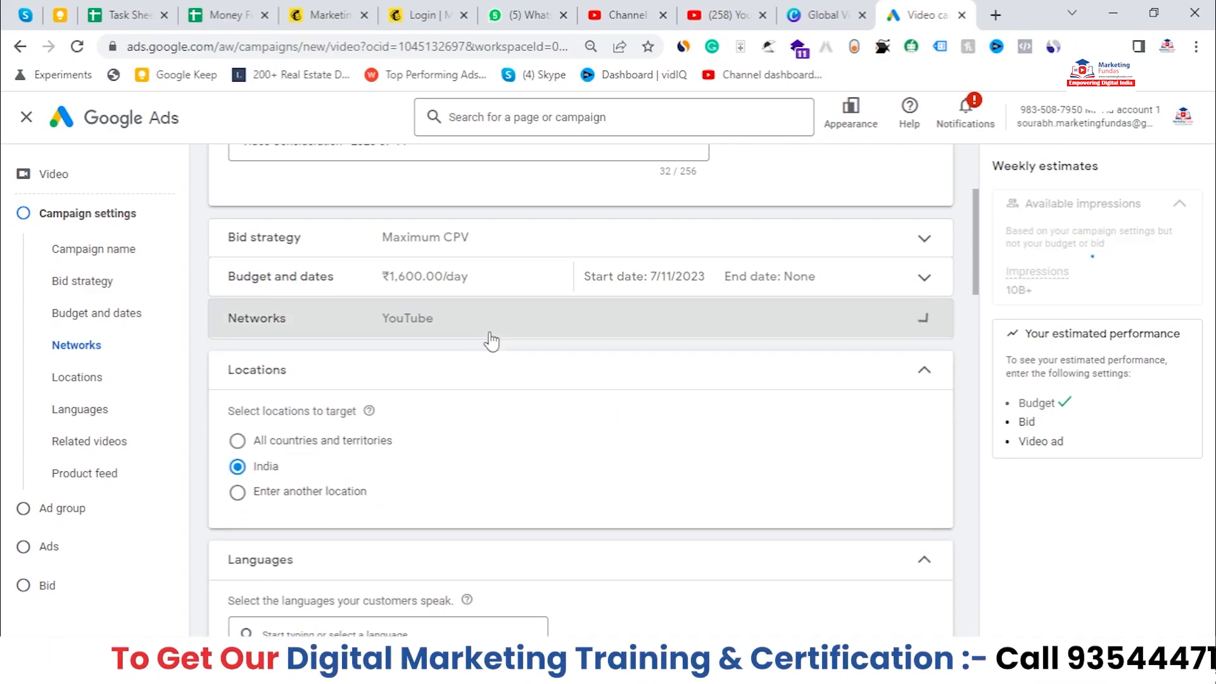
pyautogui.scroll(-1, 440, 340)
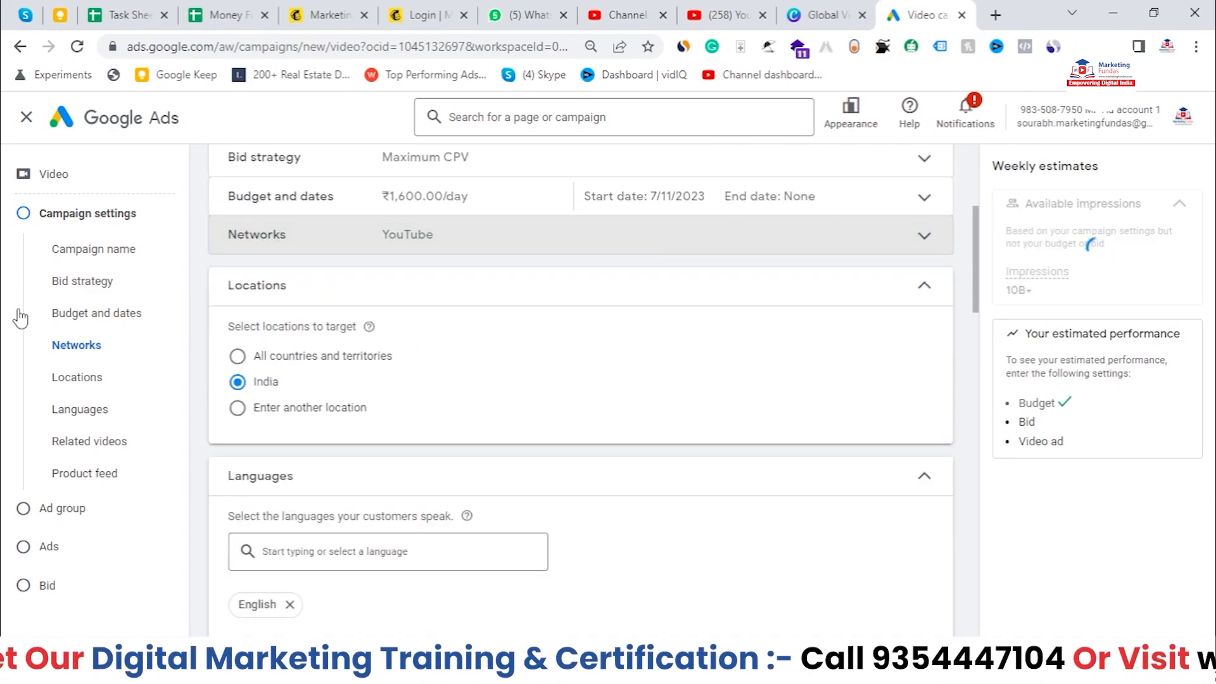
pyautogui.click(293, 424)
pyautogui.click(340, 455)
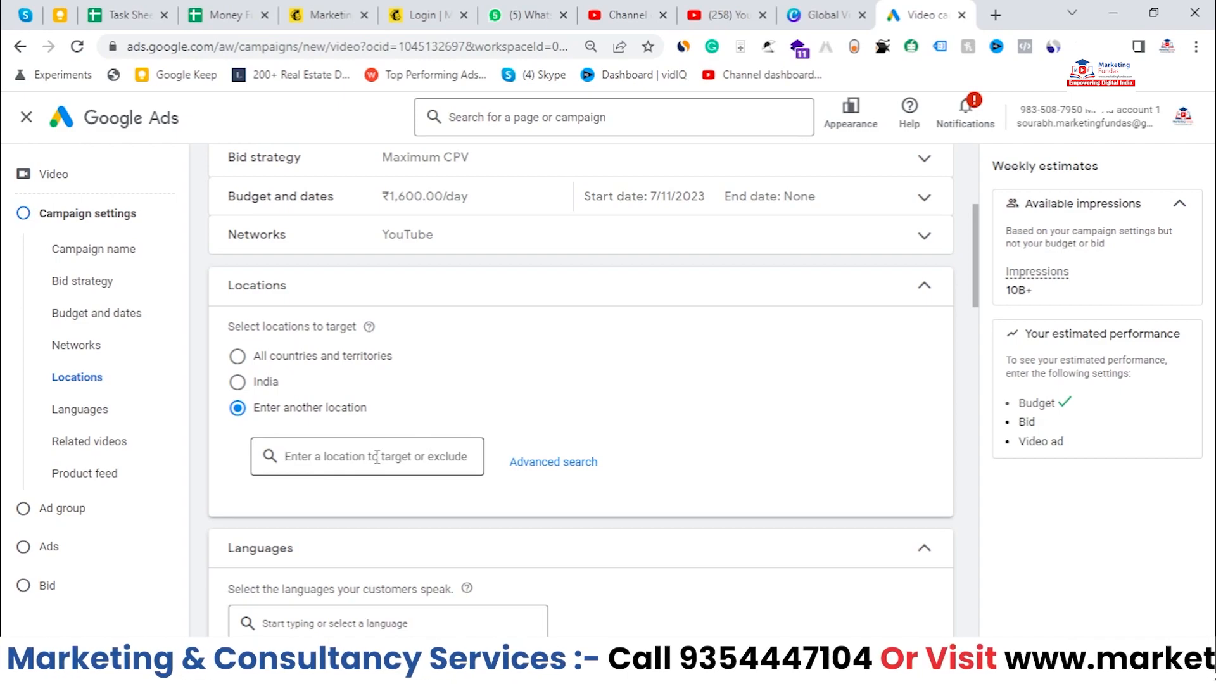
pyautogui.click(589, 464)
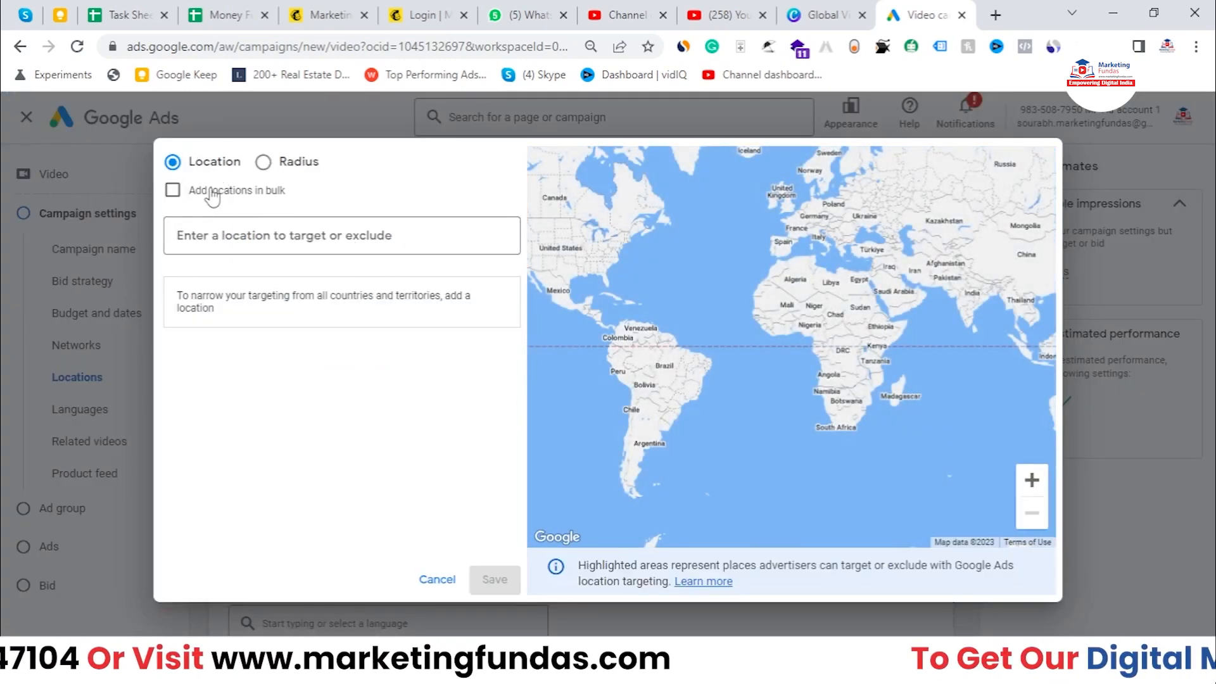
pyautogui.click(442, 580)
pyautogui.click(264, 380)
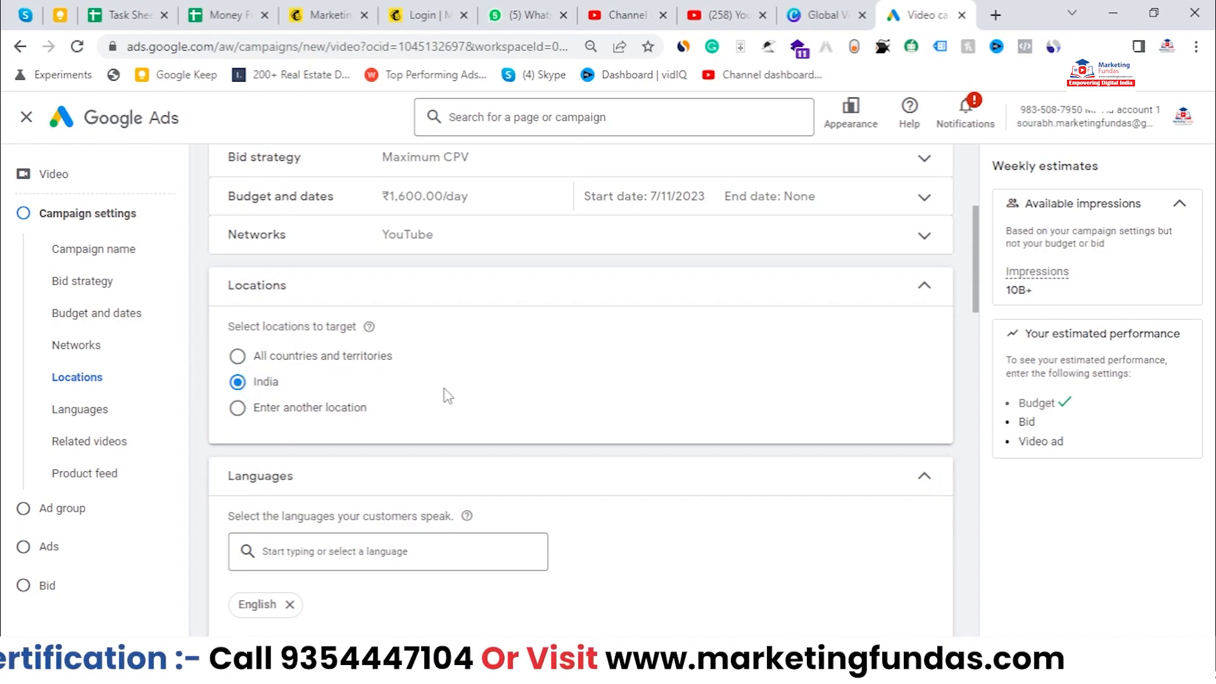
# Step: Add Hindi to the targeted languages
pyautogui.scroll(-1, 447, 395)
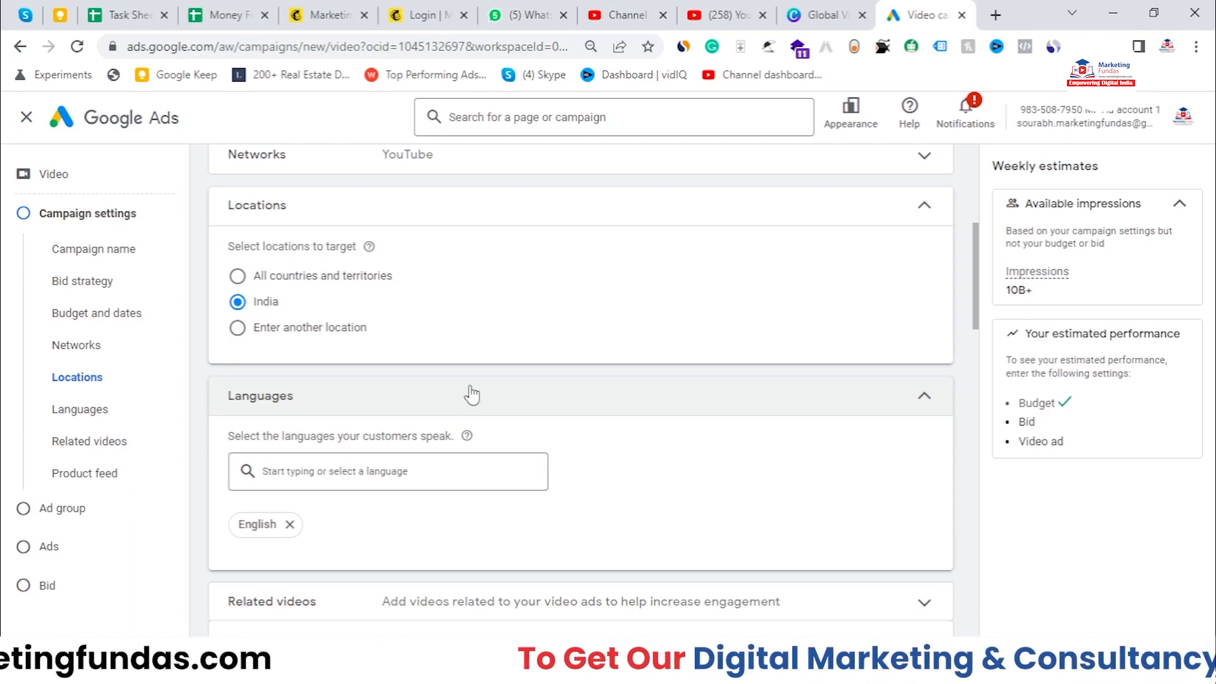
pyautogui.scroll(-1, 470, 396)
pyautogui.click(404, 389)
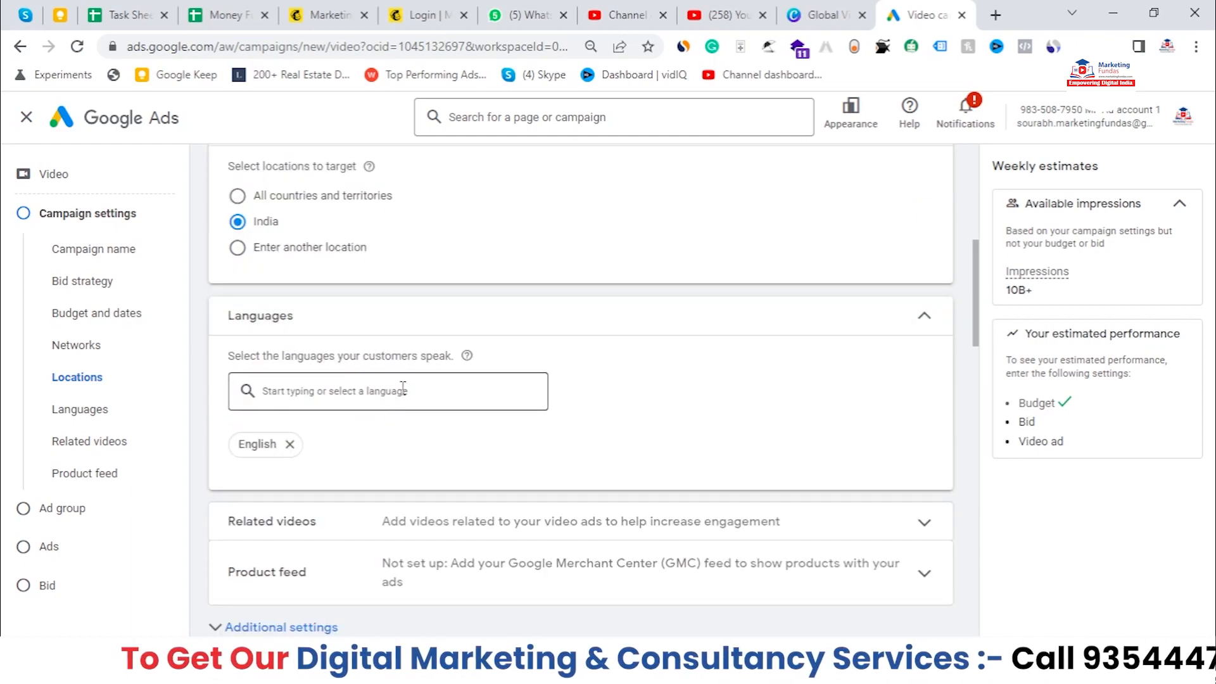
pyautogui.write('hindi')
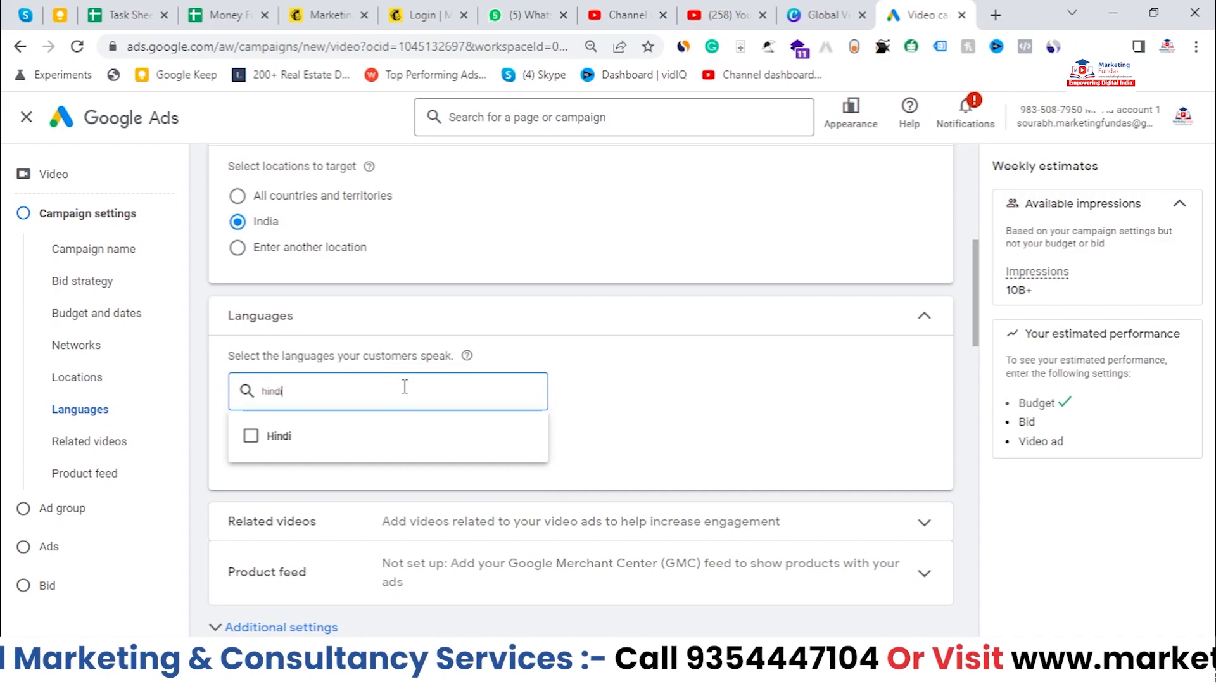
pyautogui.click(271, 445)
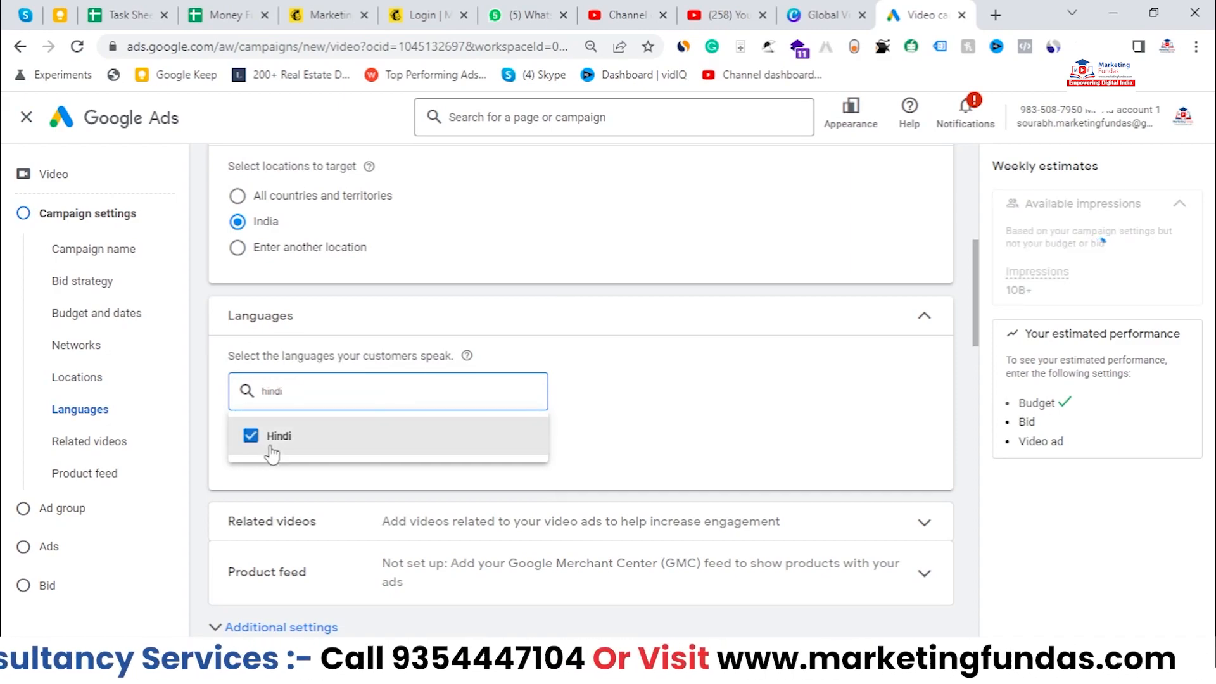
# Step: Expand the Related videos section and read its description, then collapse it again
pyautogui.click(690, 419)
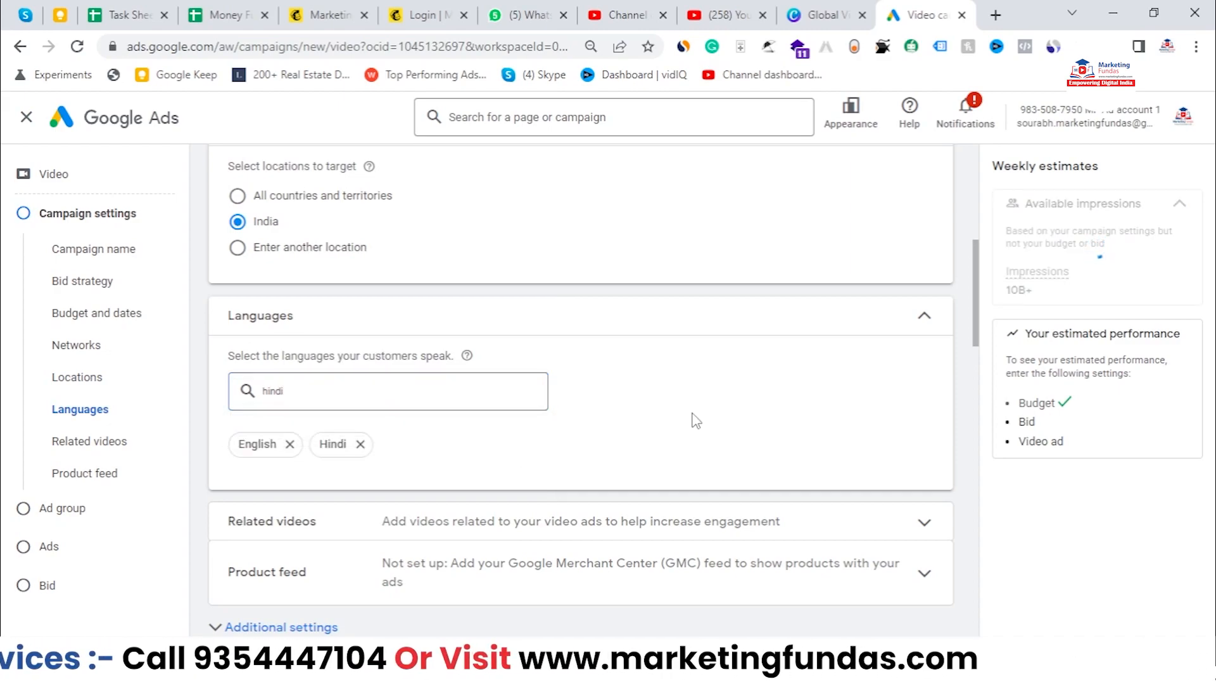
pyautogui.click(634, 391)
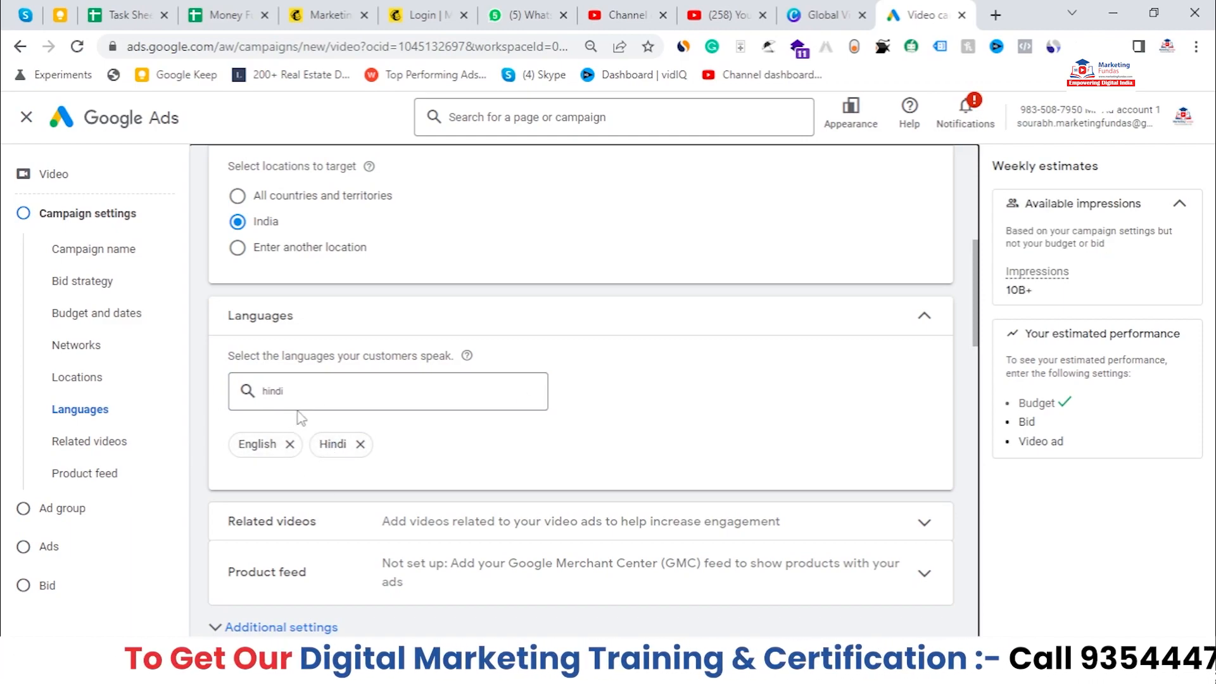
pyautogui.scroll(-1, 395, 468)
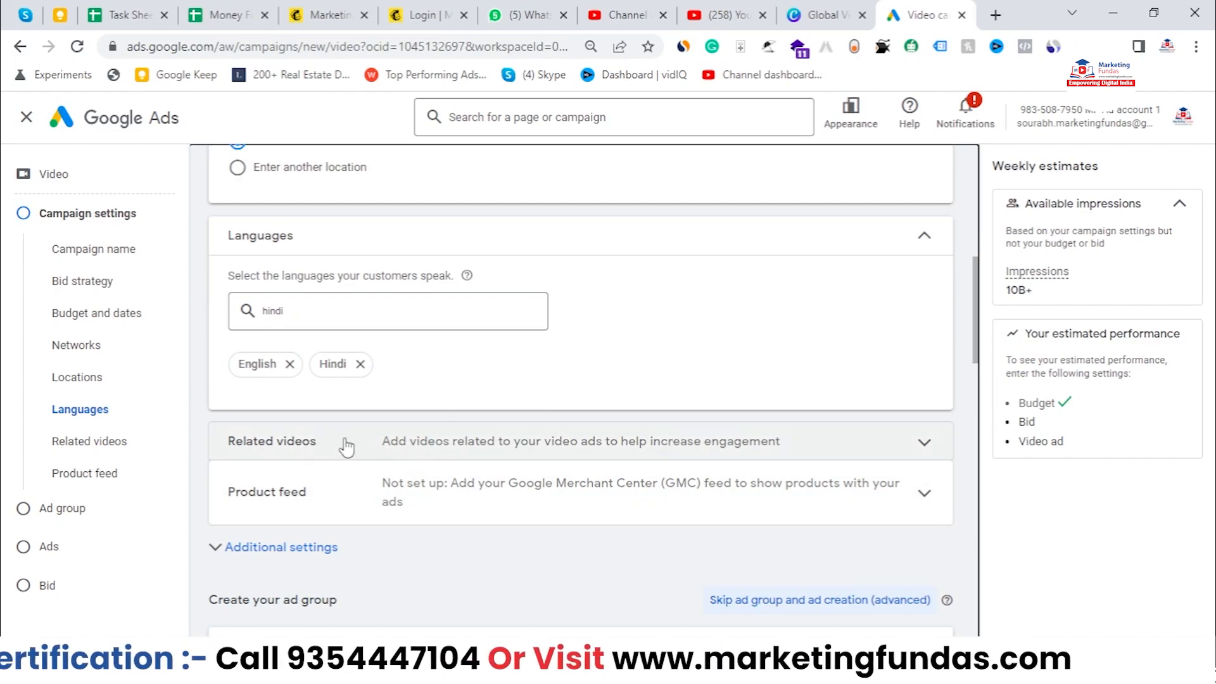
pyautogui.scroll(-1, 326, 451)
pyautogui.click(472, 378)
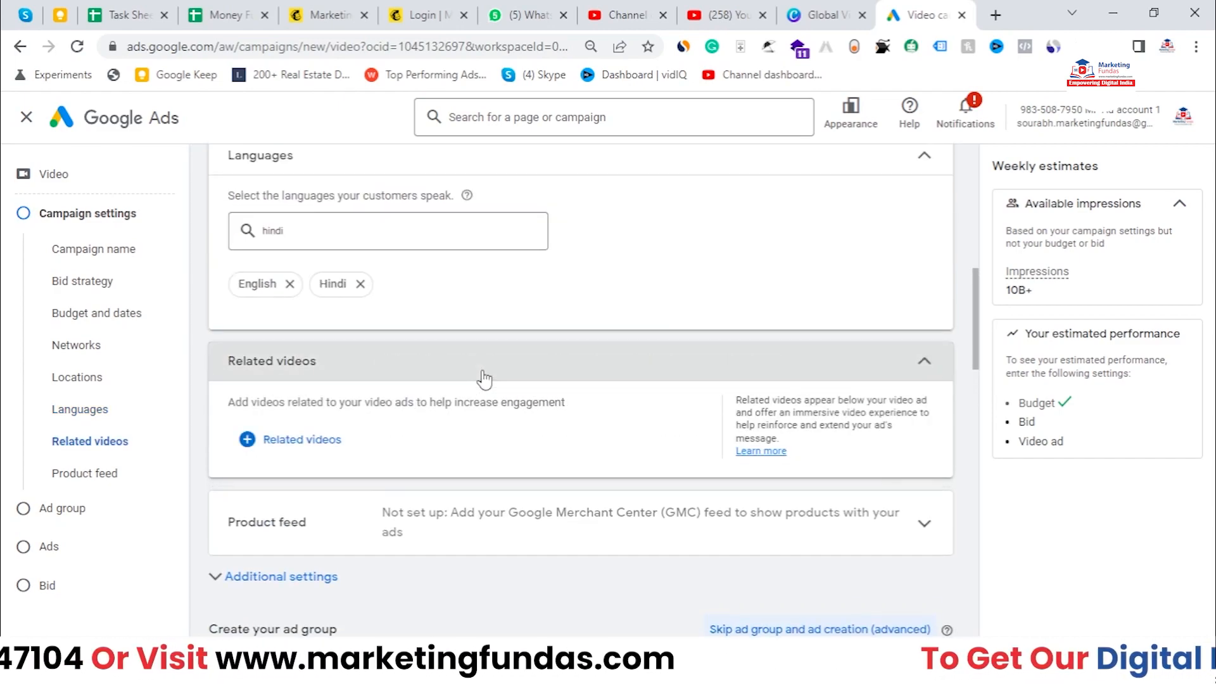
pyautogui.moveTo(455, 404); pyautogui.dragTo(578, 415)
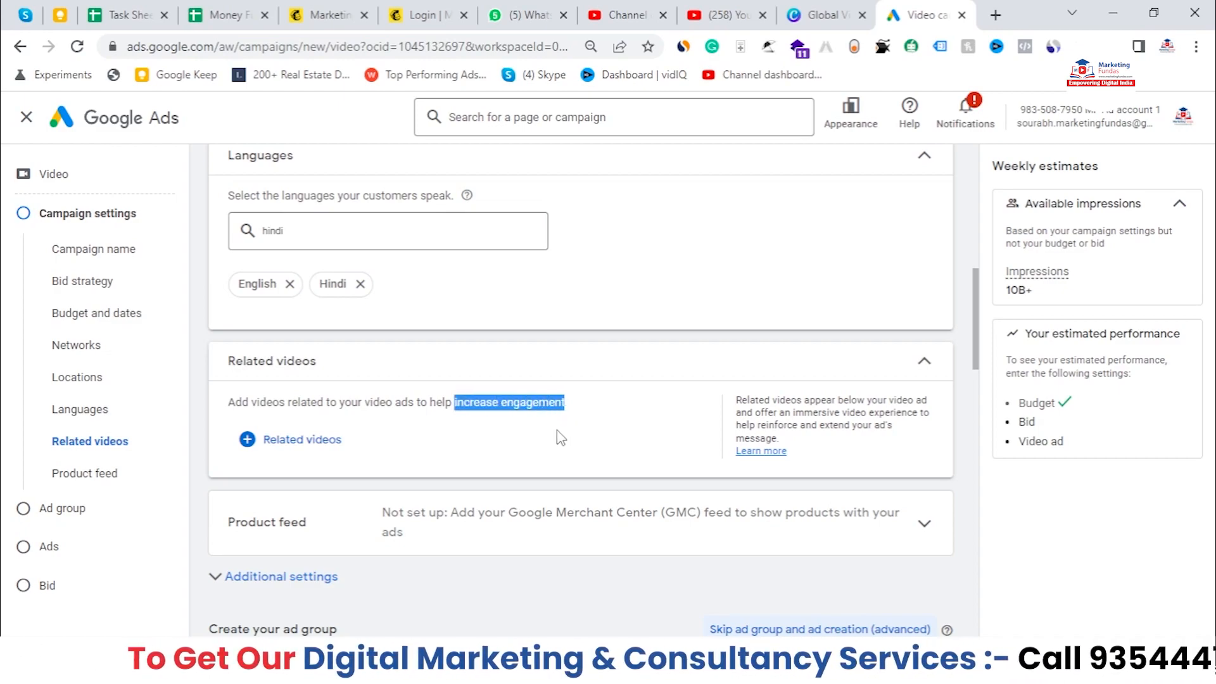
pyautogui.click(559, 437)
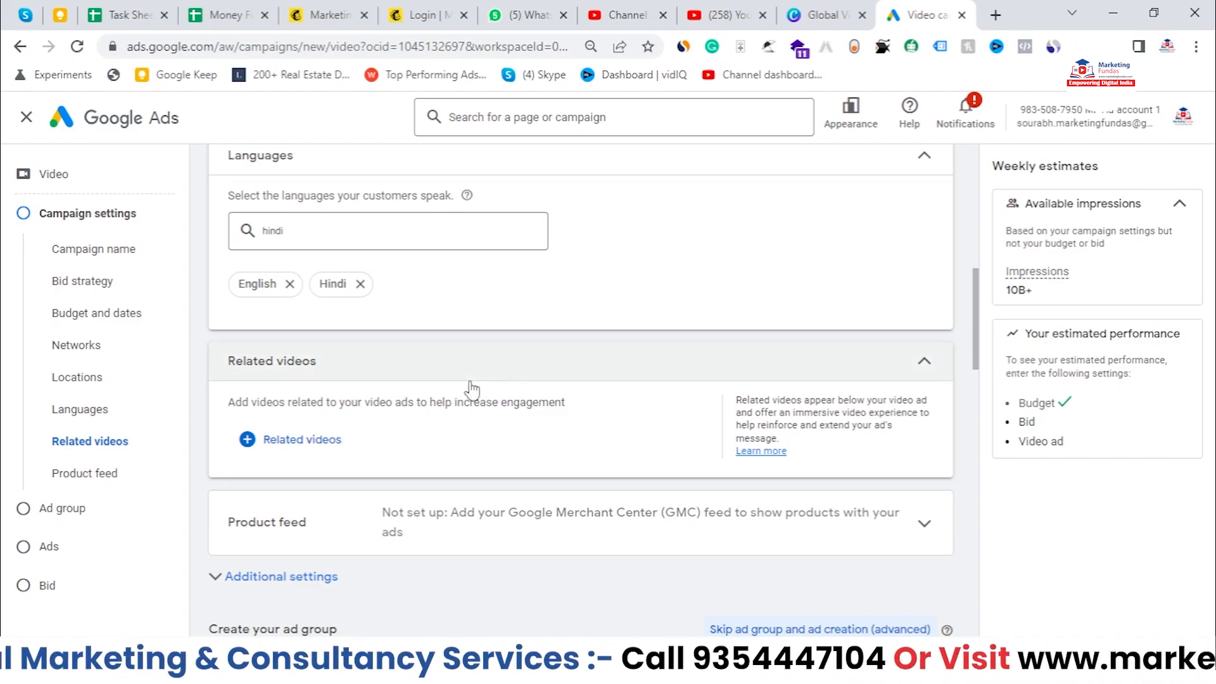
pyautogui.moveTo(452, 403); pyautogui.dragTo(564, 403)
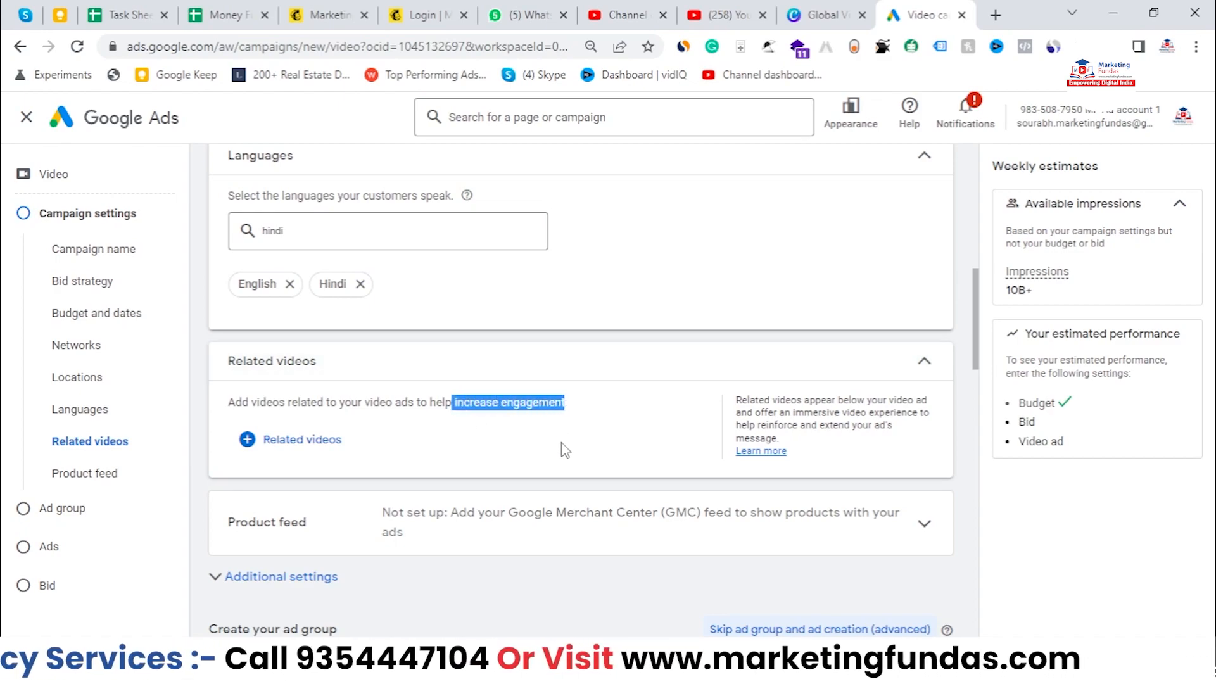
pyautogui.click(561, 443)
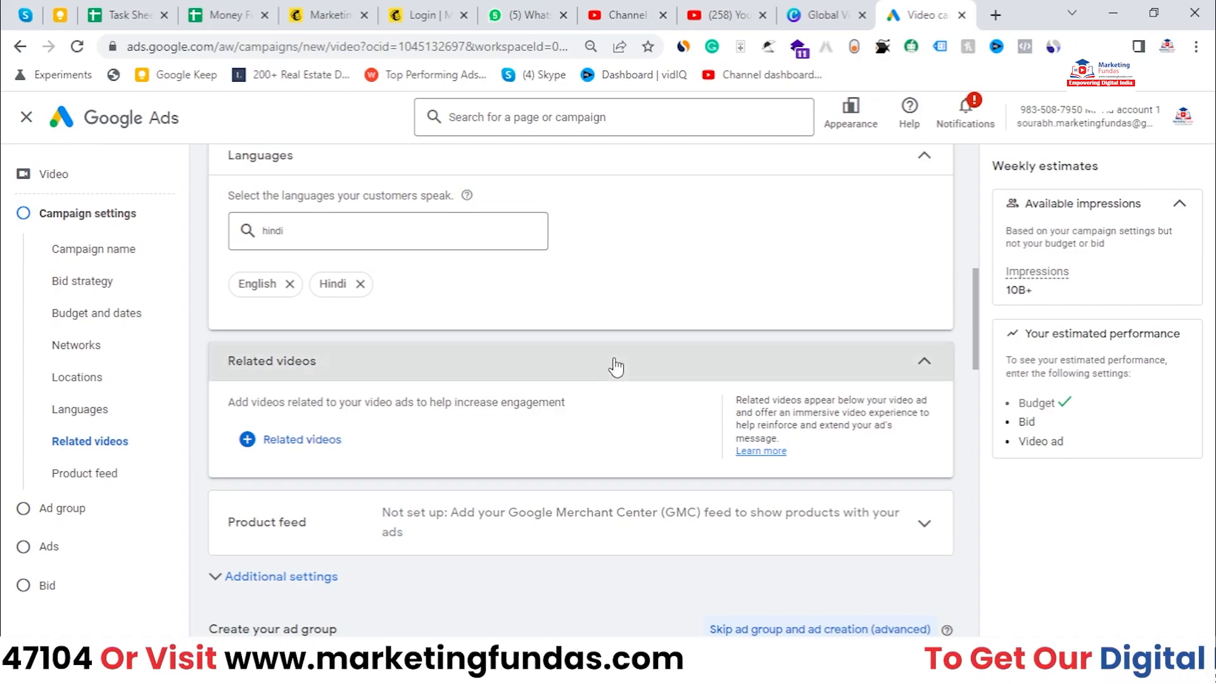
pyautogui.click(616, 364)
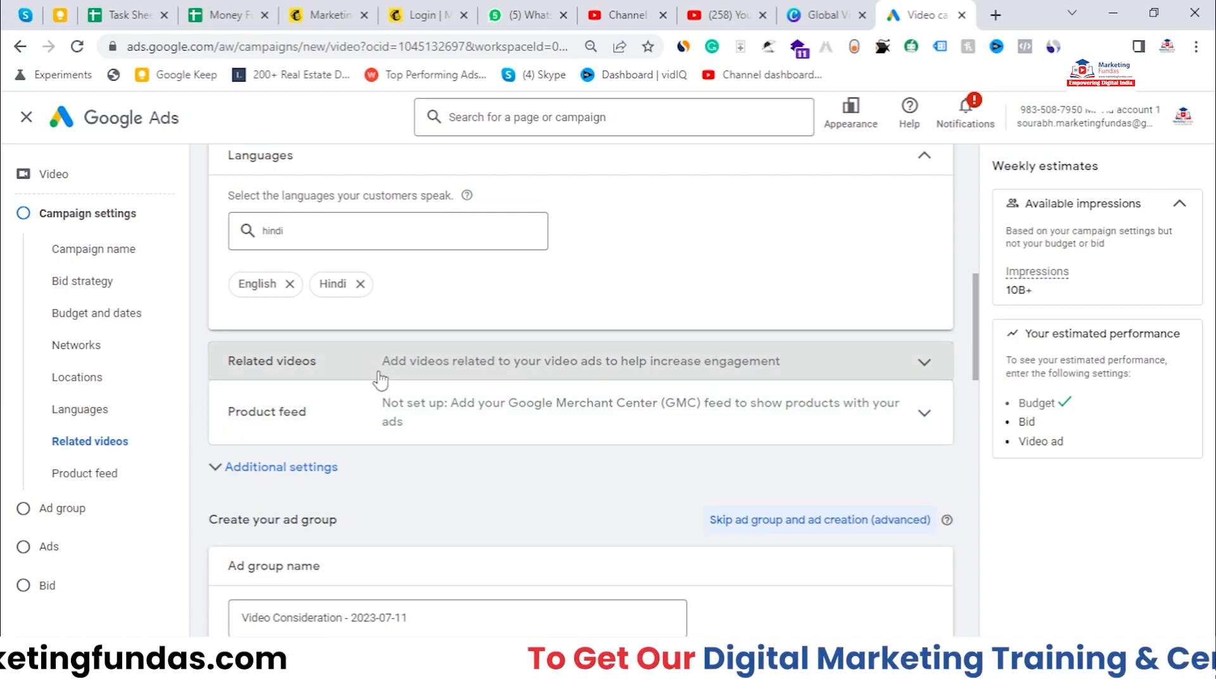
# Step: Try turning on a Google Merchant Center product feed with the Organic Store account, then turn it off
pyautogui.click(380, 405)
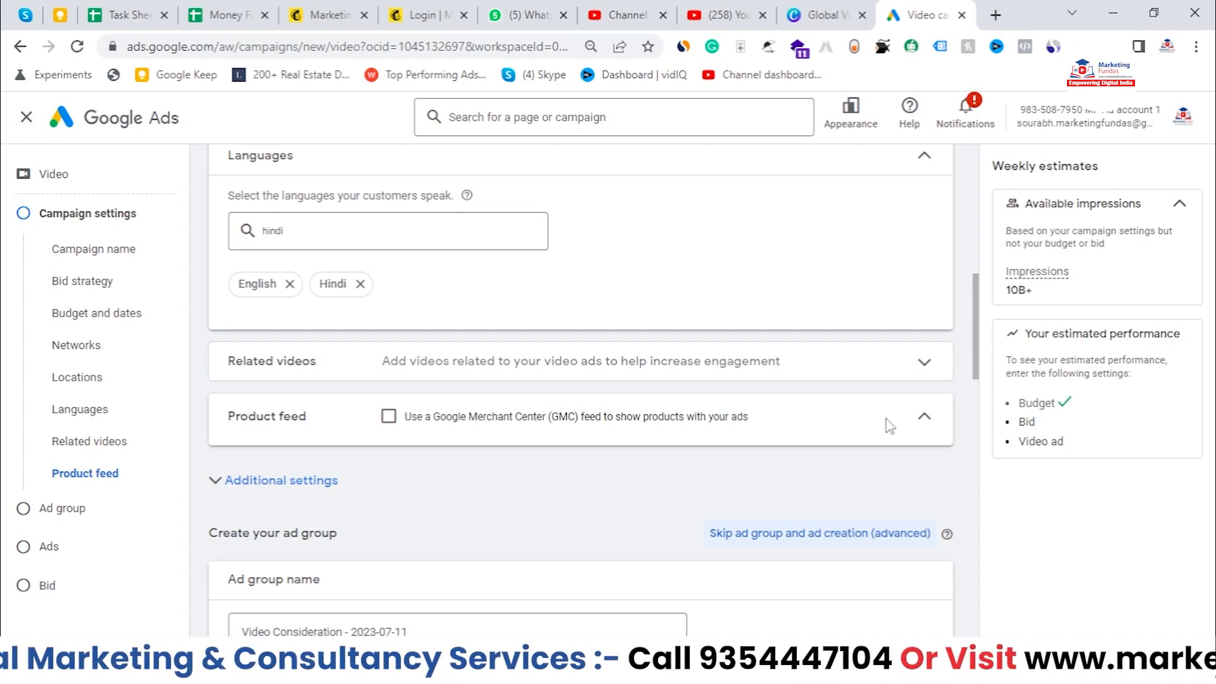
pyautogui.click(389, 418)
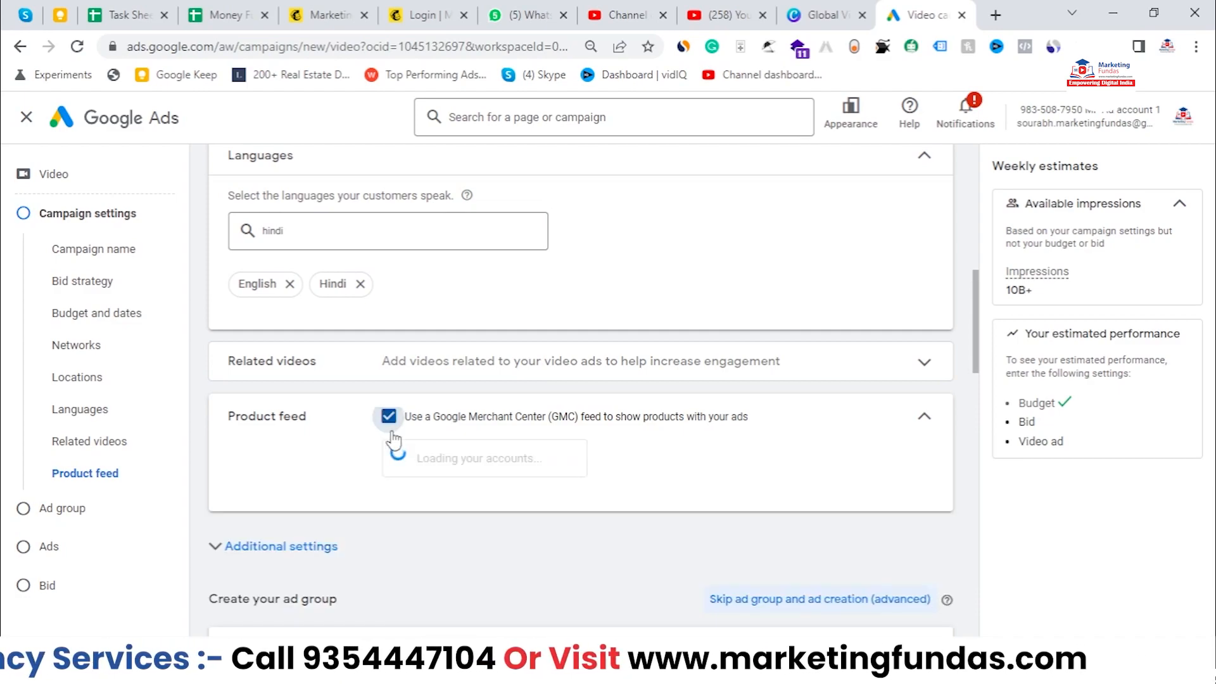
pyautogui.click(483, 458)
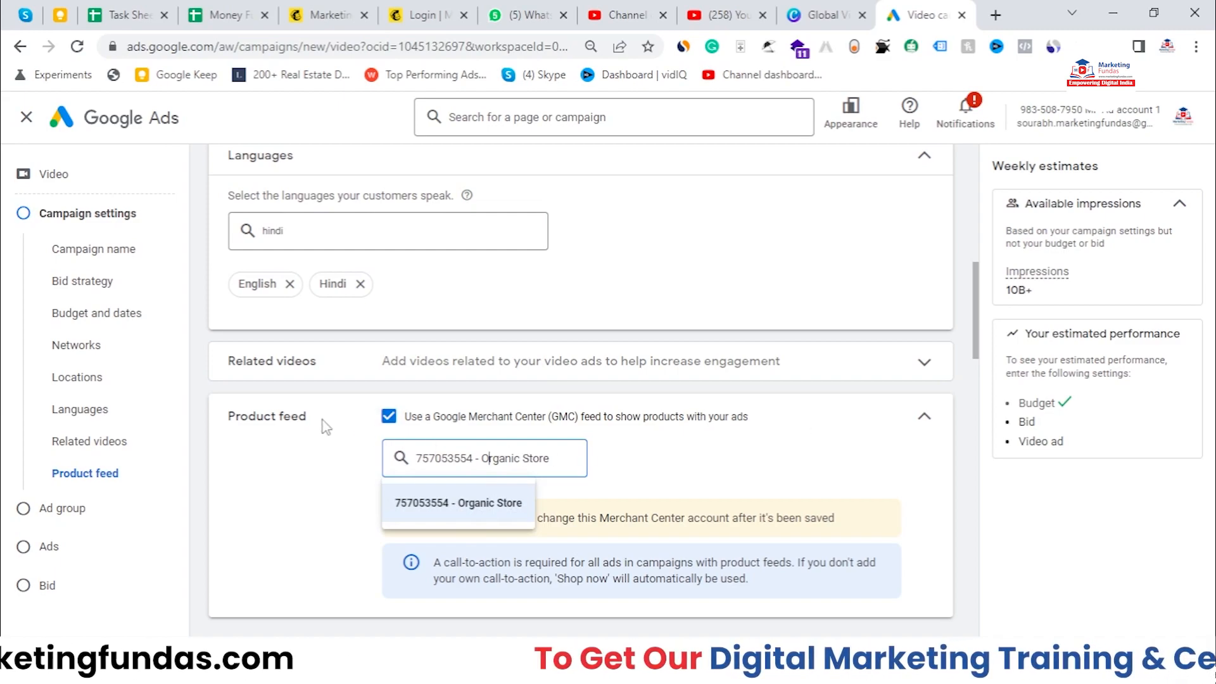
pyautogui.click(399, 421)
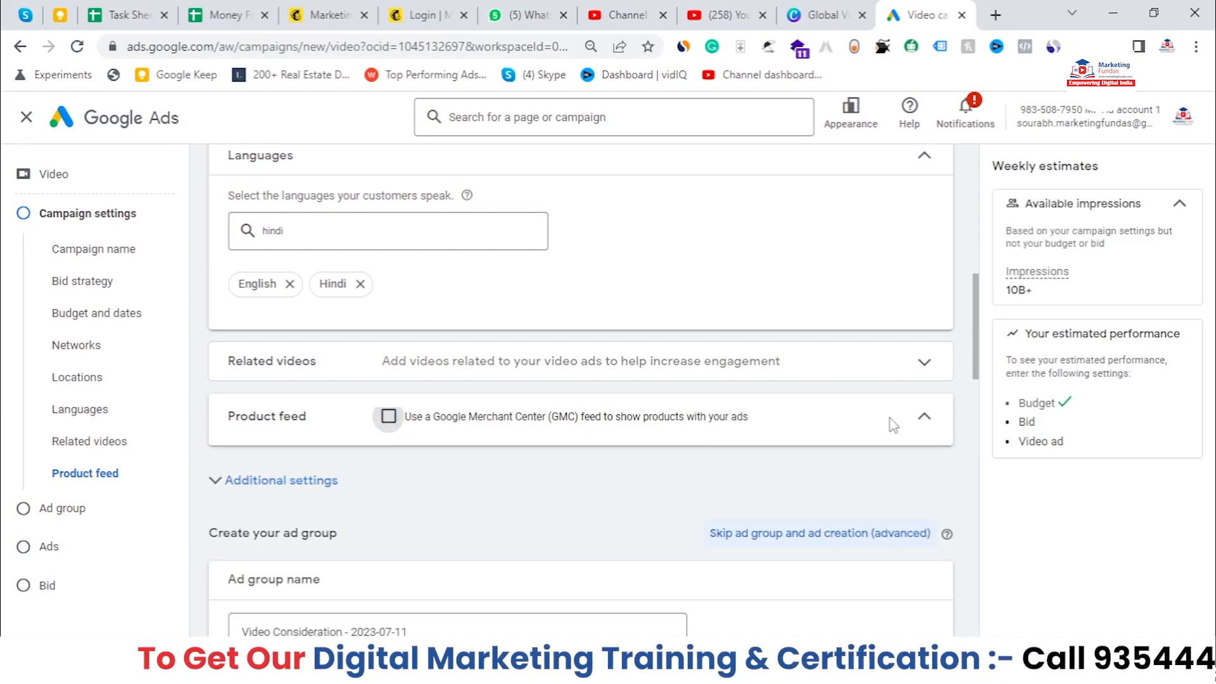
# Step: Expand the campaign's Additional settings
pyautogui.scroll(-1, 384, 423)
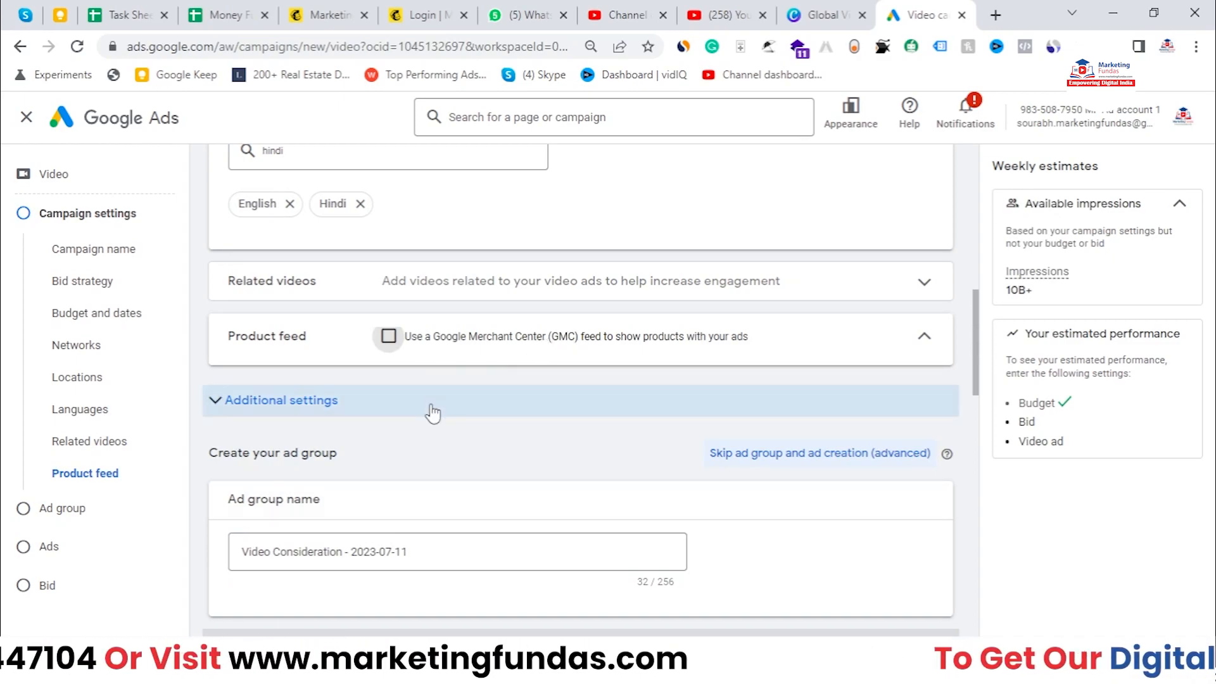
pyautogui.click(325, 411)
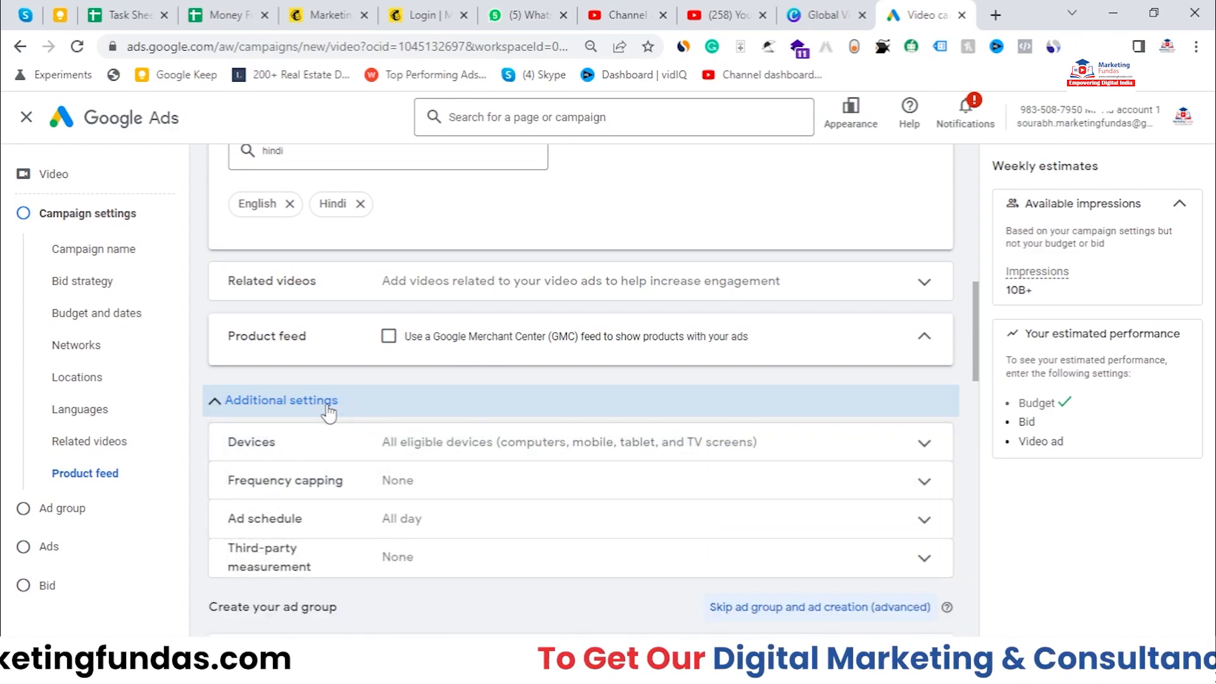
pyautogui.scroll(-1, 447, 434)
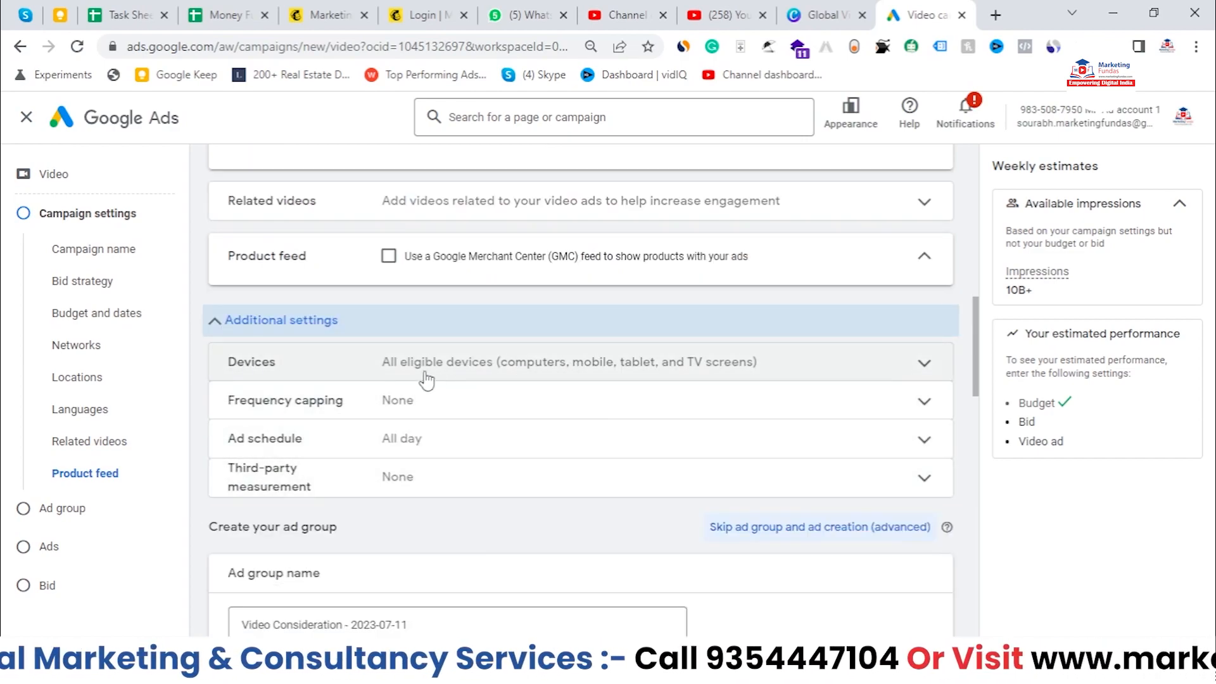
# Step: Try specific device targeting by unchecking devices, then return to showing ads on all eligible devices
pyautogui.click(413, 371)
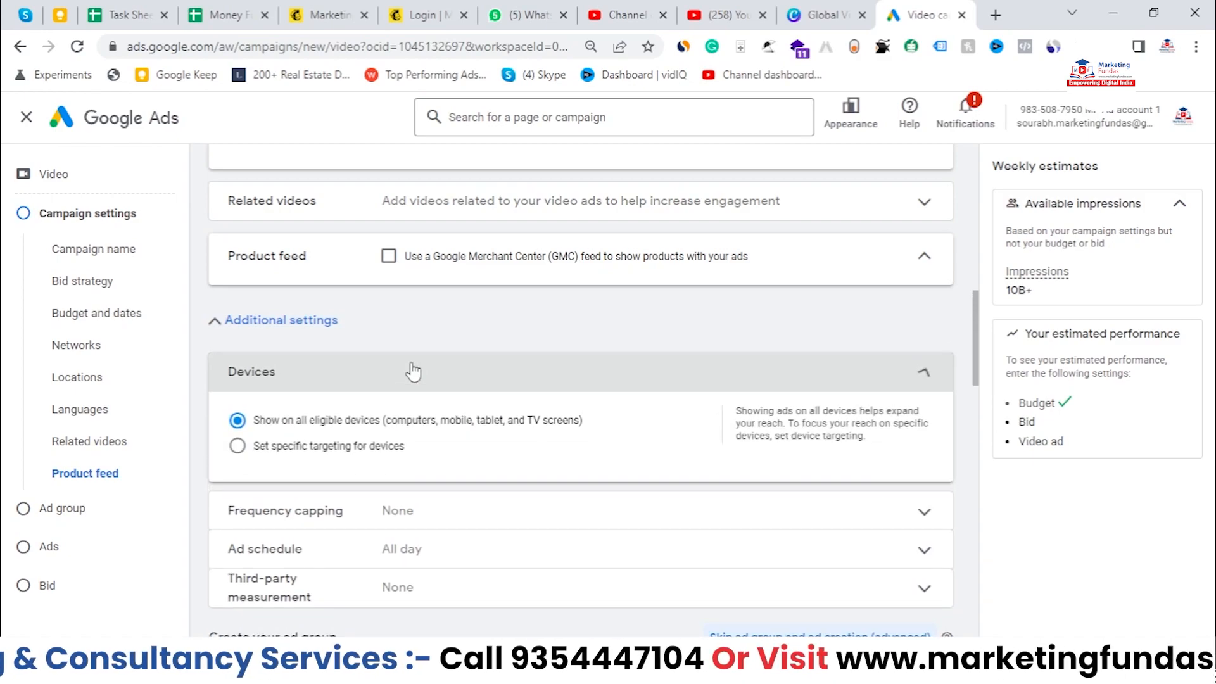
pyautogui.click(271, 453)
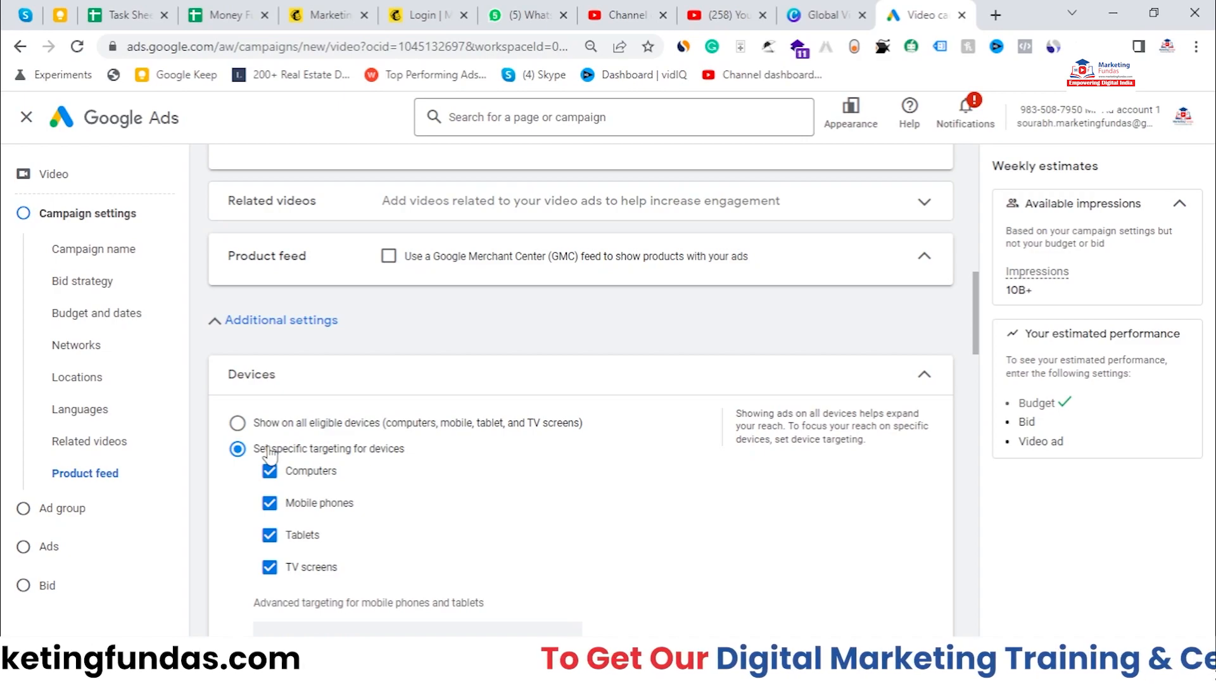
pyautogui.scroll(-1, 271, 453)
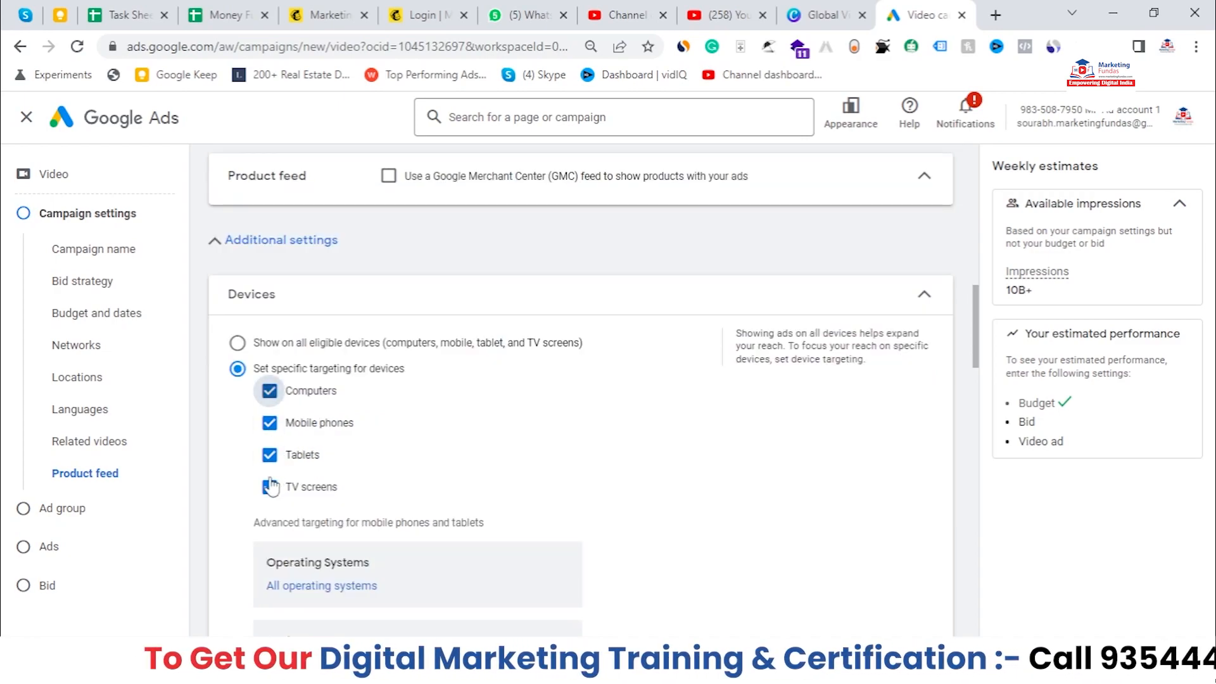
pyautogui.click(270, 390)
pyautogui.click(270, 488)
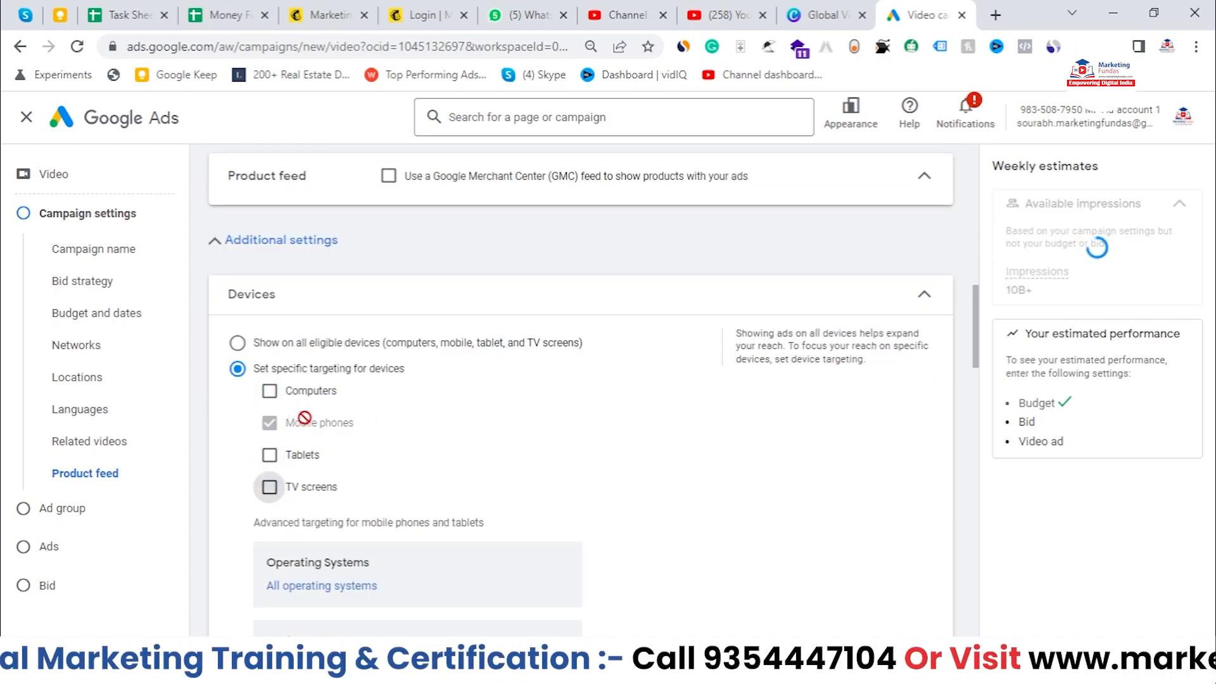
pyautogui.scroll(-4, 503, 603)
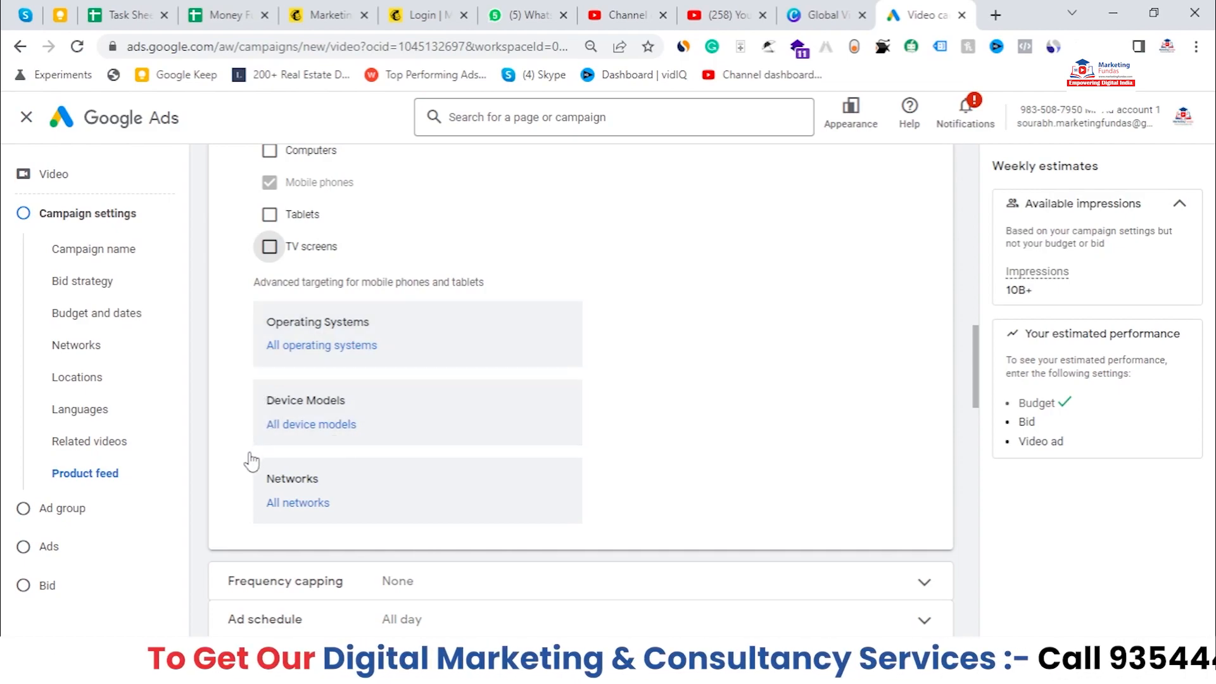
pyautogui.scroll(3, 337, 530)
pyautogui.click(270, 310)
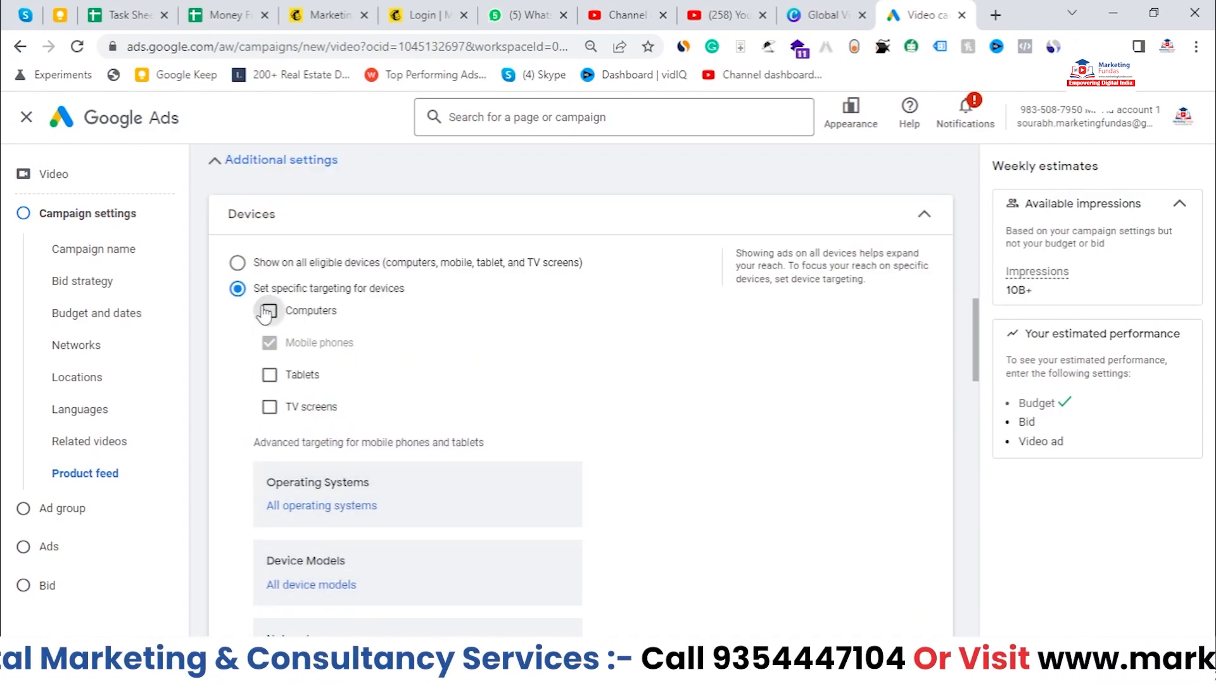
pyautogui.click(270, 375)
pyautogui.click(270, 407)
pyautogui.click(238, 262)
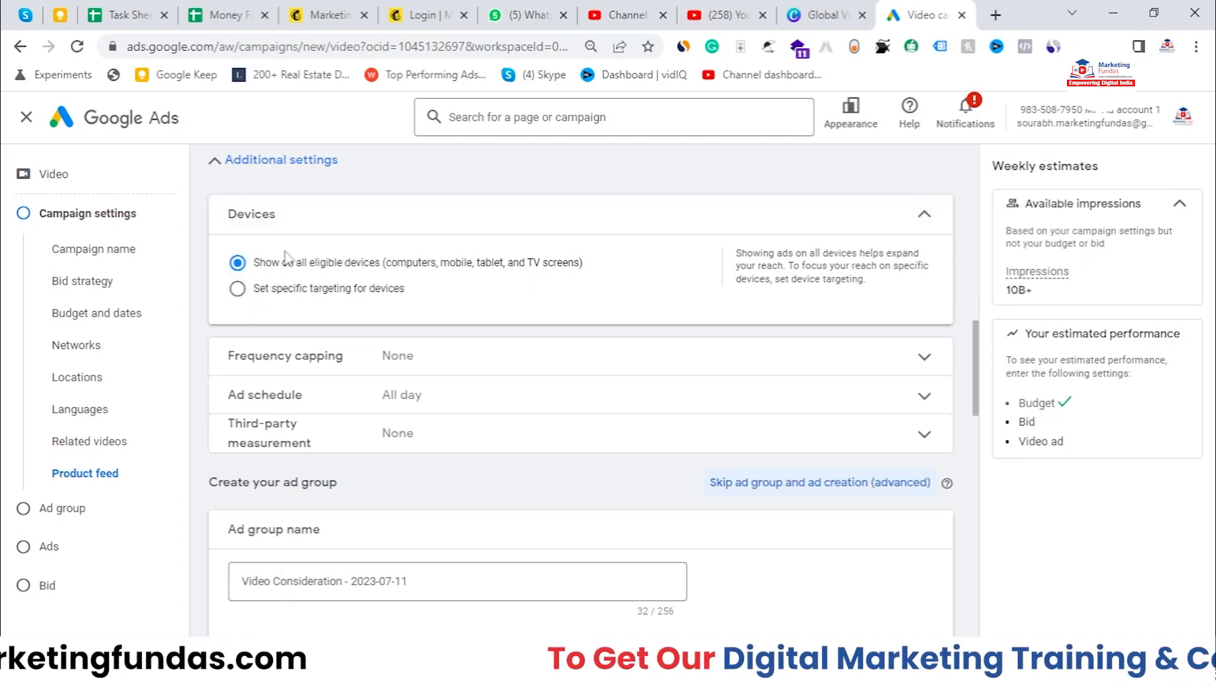
# Step: Collapse Devices, open Frequency capping and enable the Cap view frequency option
pyautogui.click(833, 229)
pyautogui.click(513, 251)
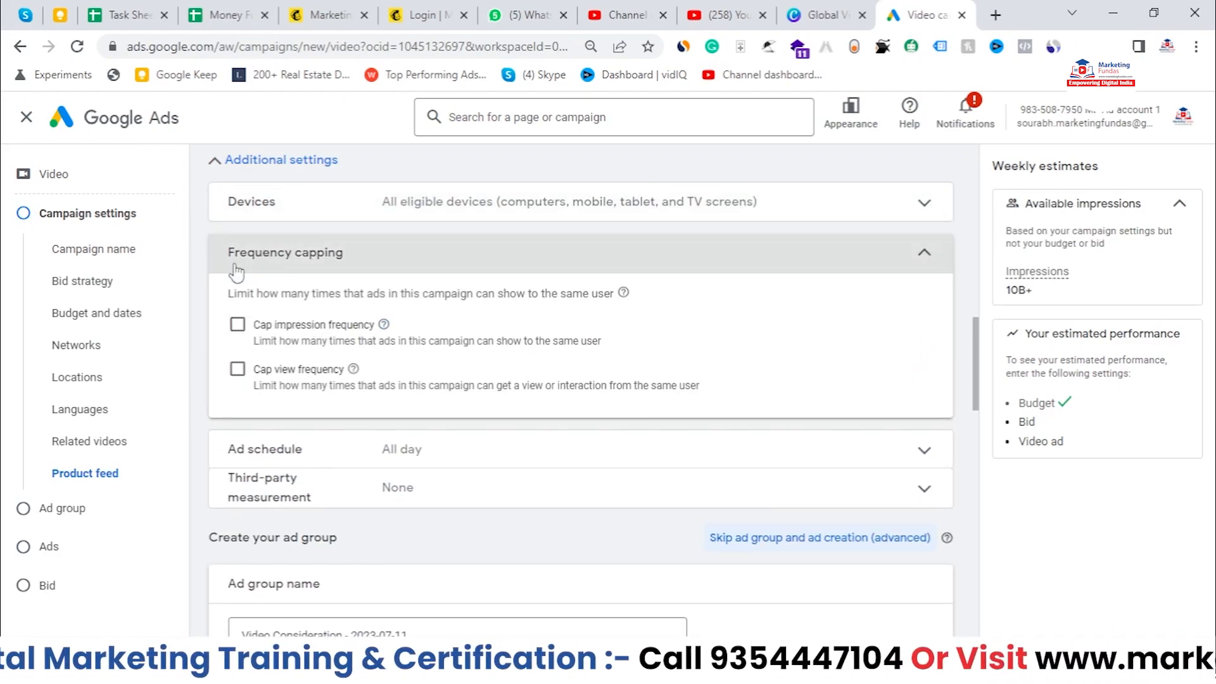
pyautogui.moveTo(218, 265); pyautogui.dragTo(371, 266)
pyautogui.click(437, 256)
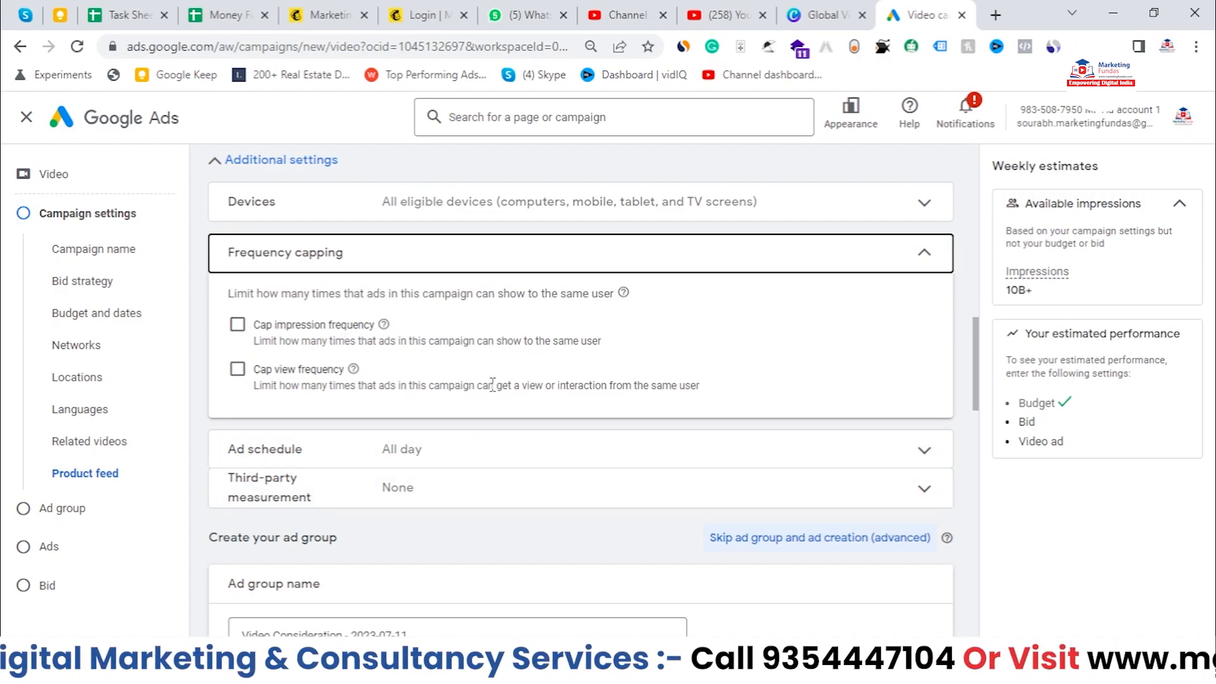
pyautogui.moveTo(551, 344); pyautogui.dragTo(620, 350)
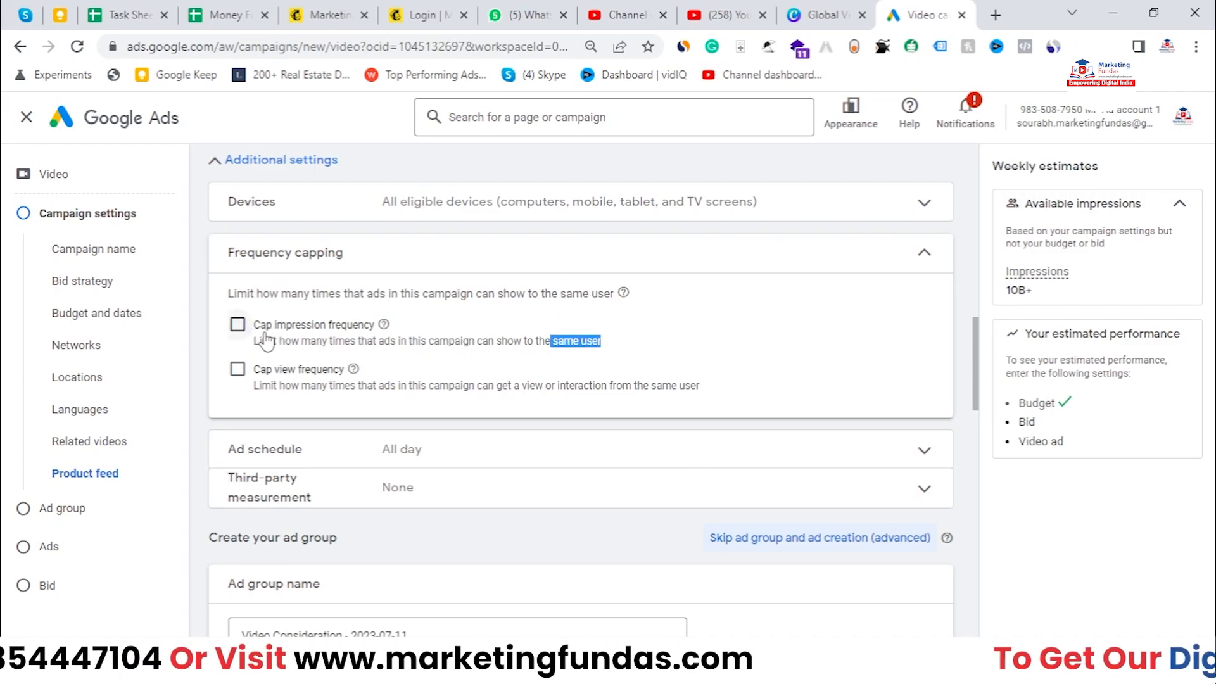
pyautogui.moveTo(256, 328); pyautogui.dragTo(380, 327)
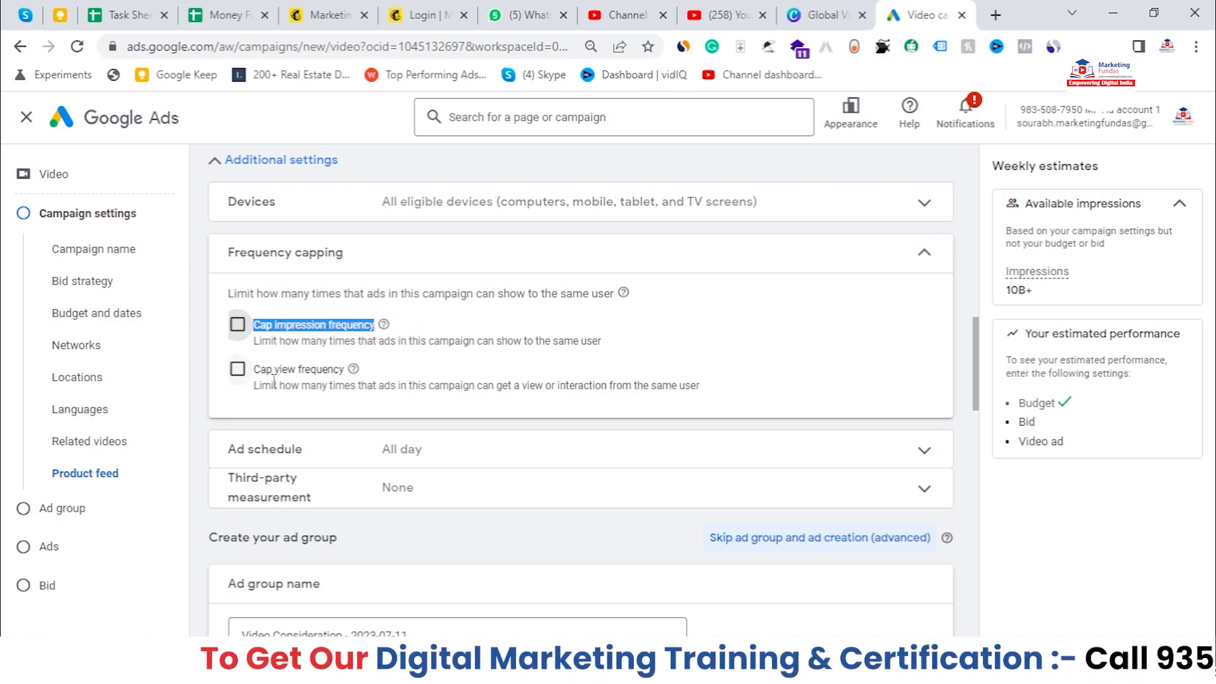
pyautogui.moveTo(275, 369)
pyautogui.mouseDown()
pyautogui.moveTo(334, 368)
pyautogui.moveTo(292, 382)
pyautogui.mouseUp()
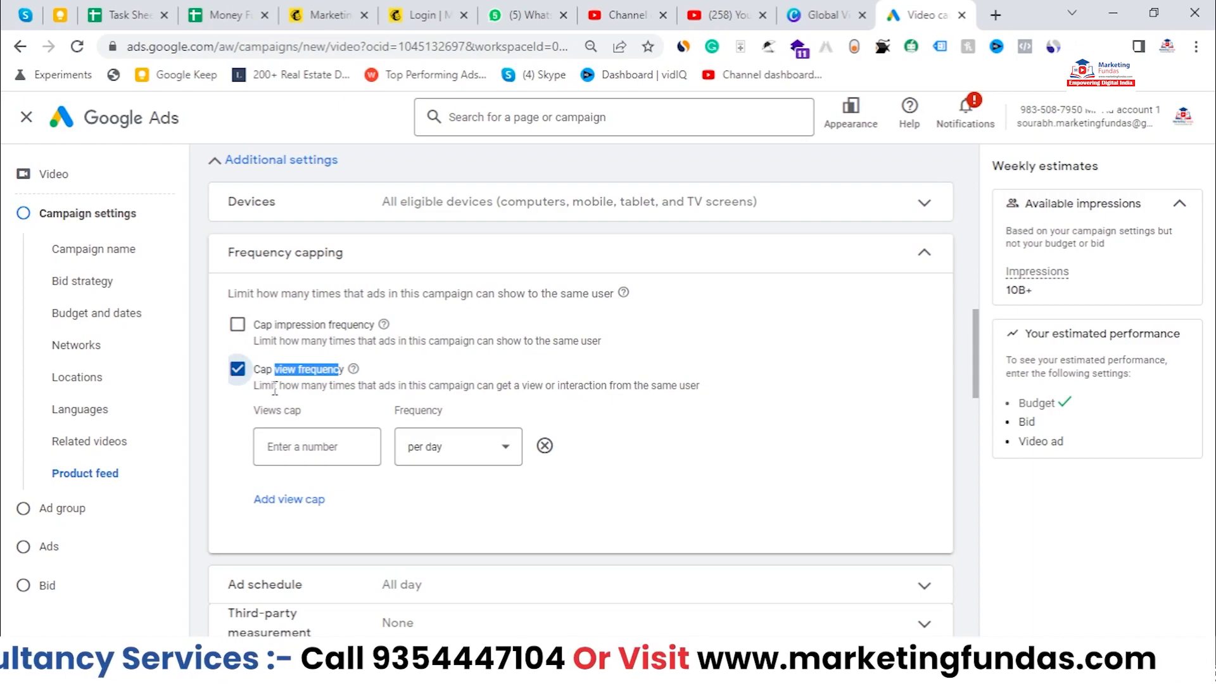
# Step: Enable Cap impression frequency and set the impressions cap to 5 per day
pyautogui.moveTo(275, 326); pyautogui.dragTo(379, 326)
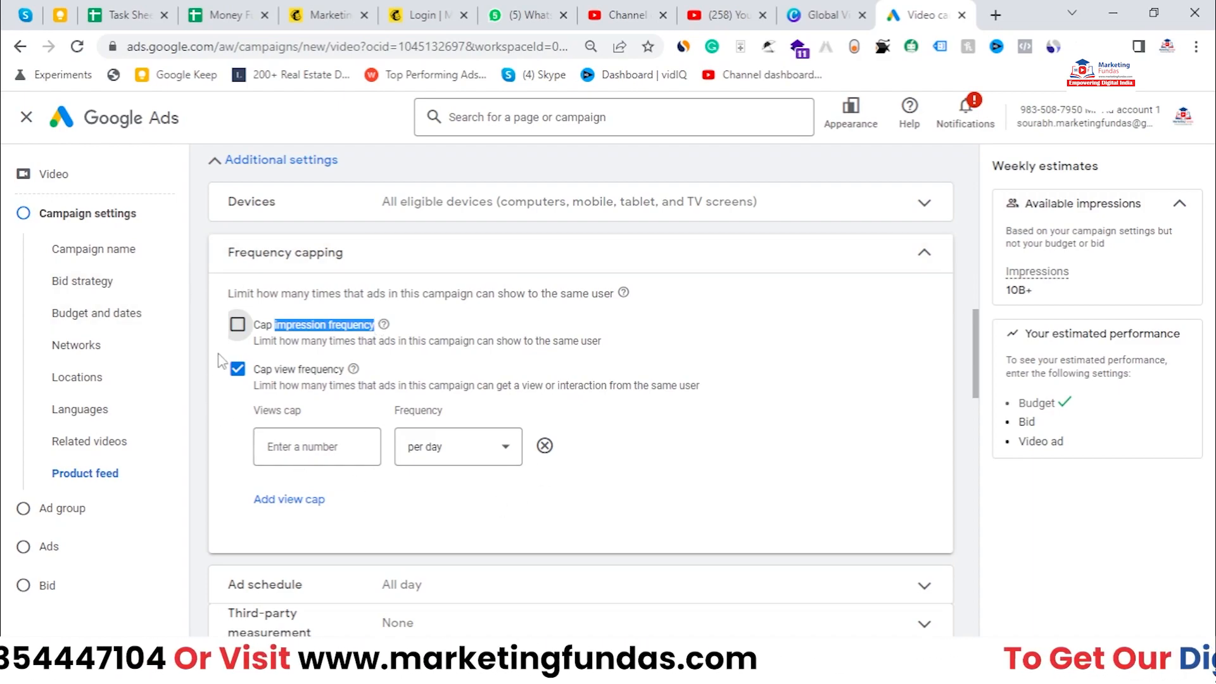
pyautogui.click(239, 324)
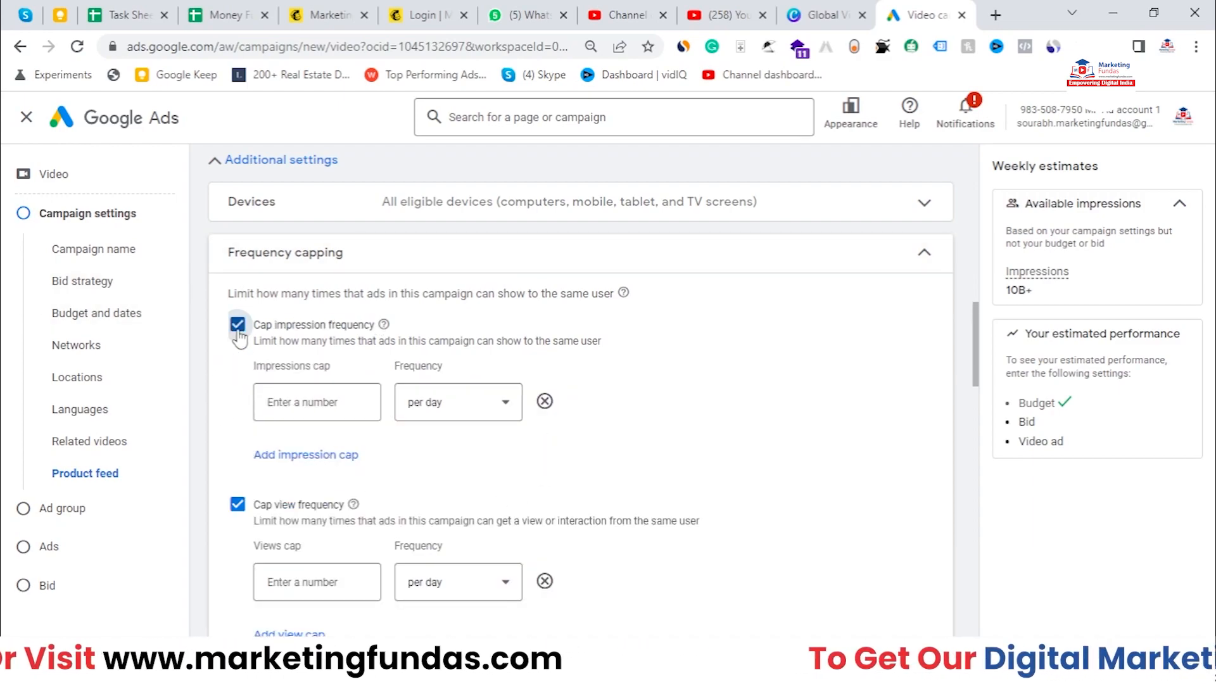
pyautogui.click(336, 408)
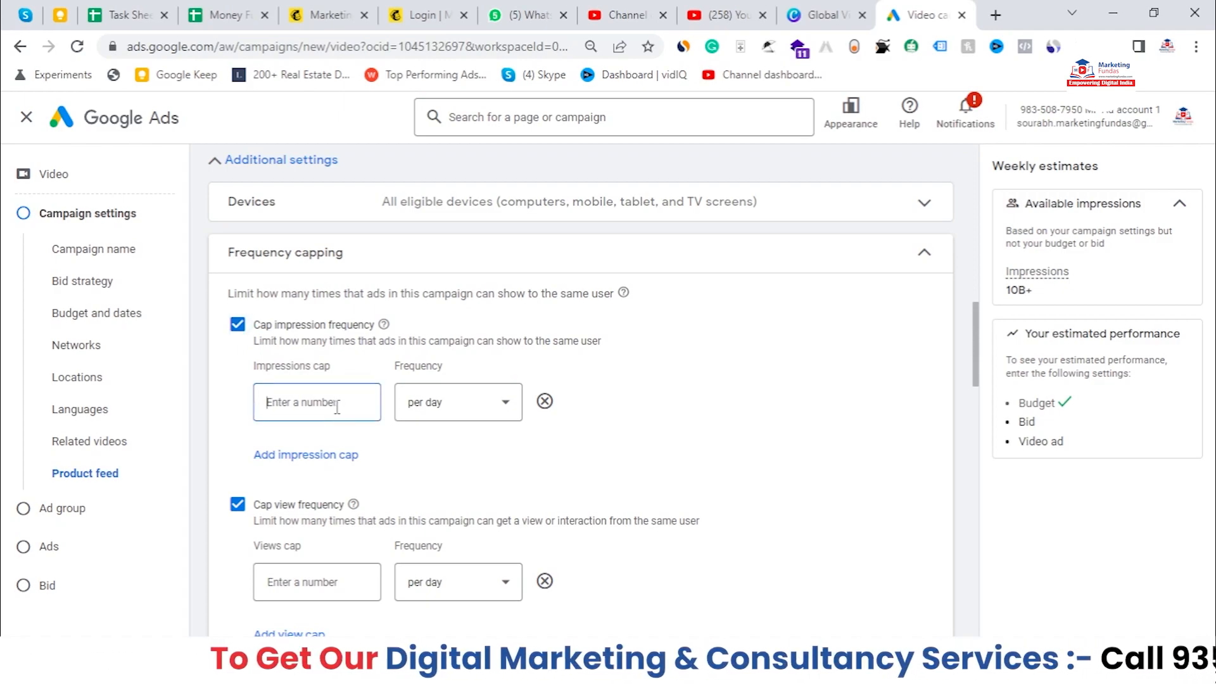
pyautogui.write('5')
pyautogui.press('BackSpace')
pyautogui.write('5')
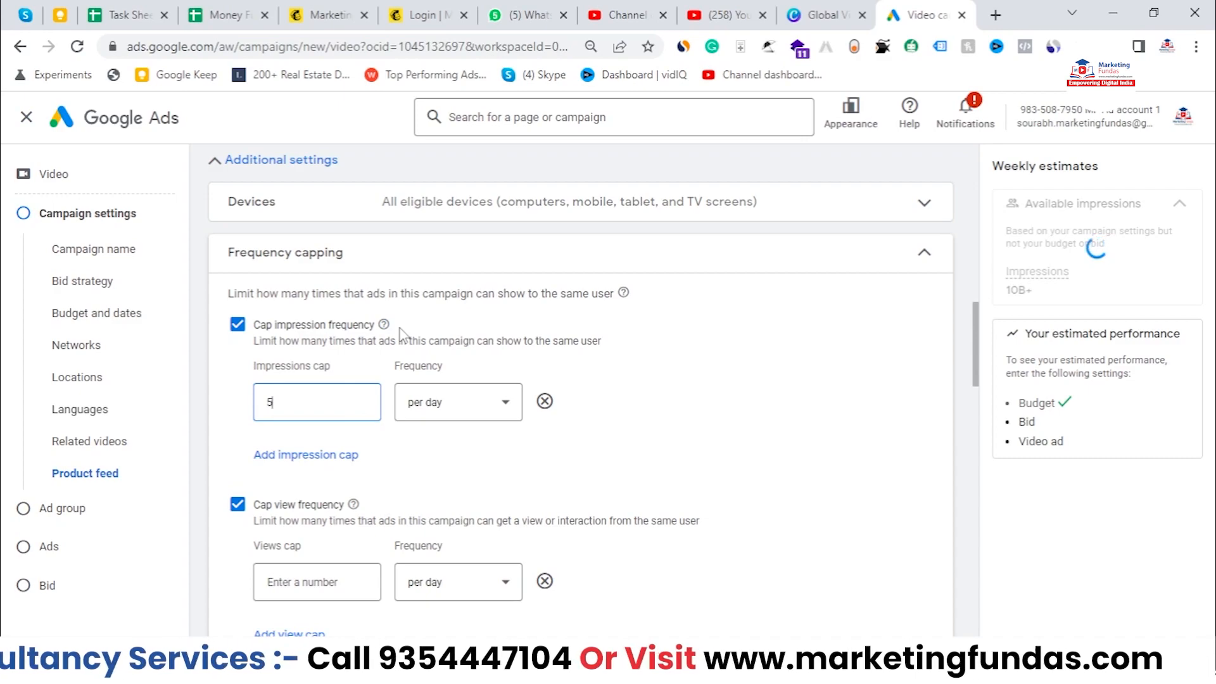
# Step: Add a second impression cap and set its frequency to per week
pyautogui.click(423, 454)
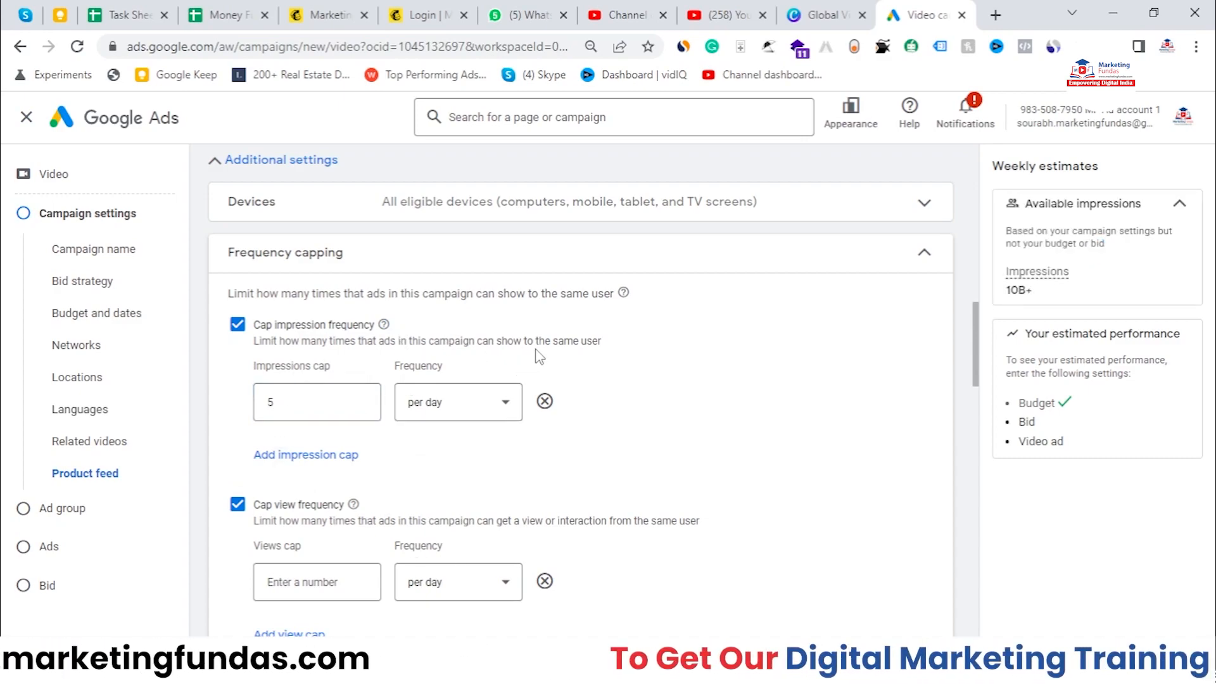
pyautogui.click(593, 375)
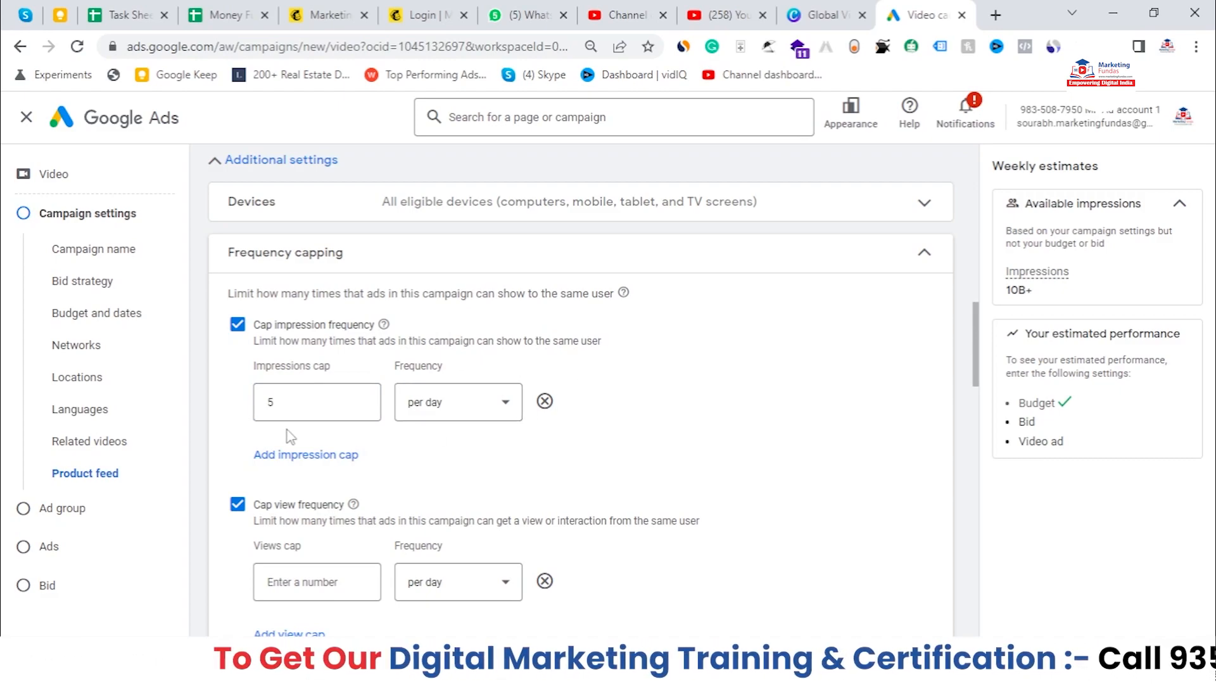
pyautogui.click(300, 457)
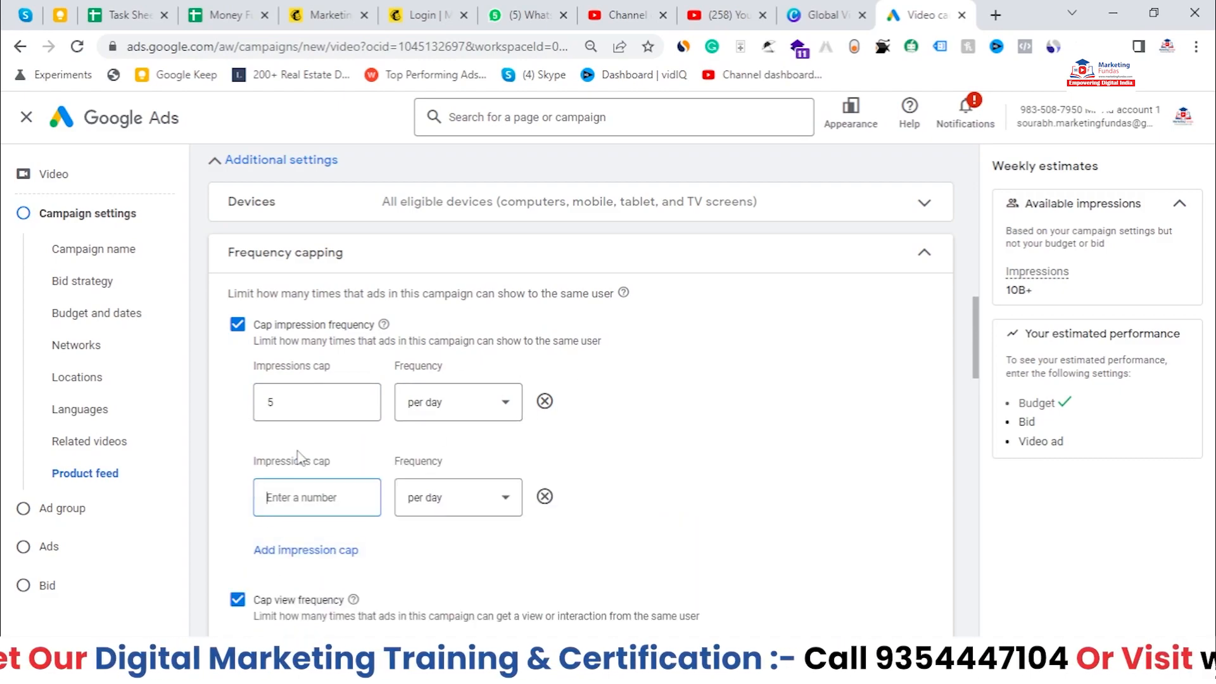
pyautogui.click(491, 494)
pyautogui.click(420, 559)
# Step: Add a third impression cap and set its frequency to per month
pyautogui.click(273, 550)
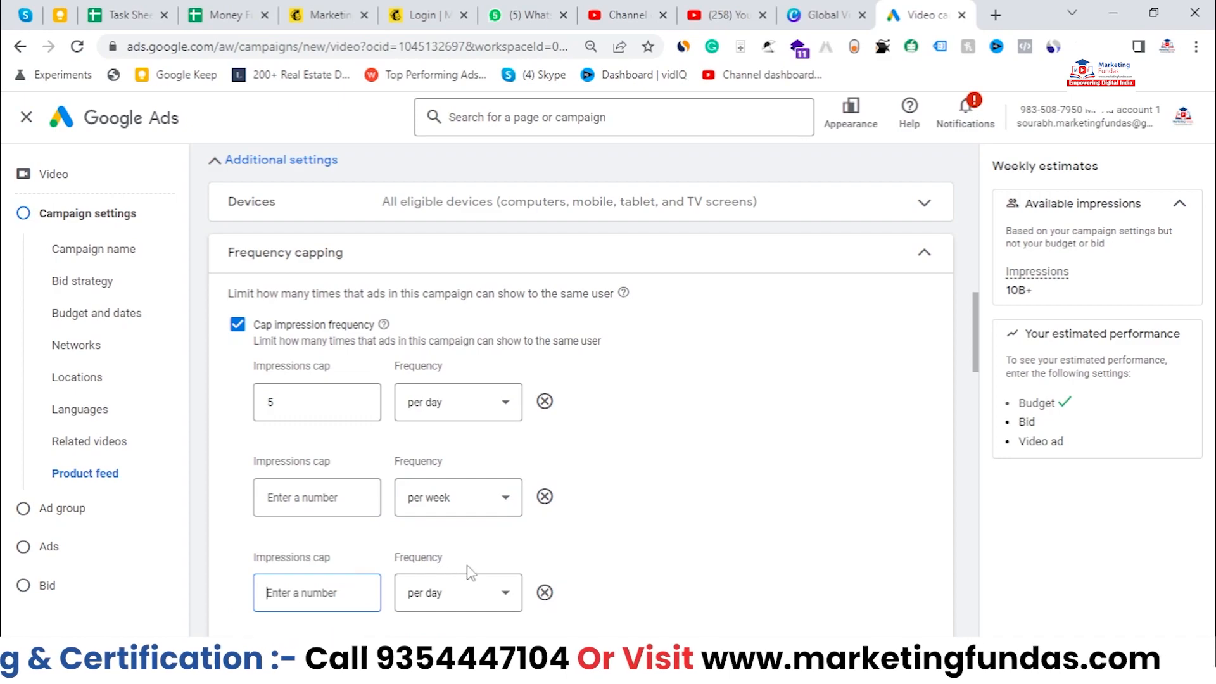
pyautogui.scroll(-3, 467, 573)
pyautogui.click(456, 451)
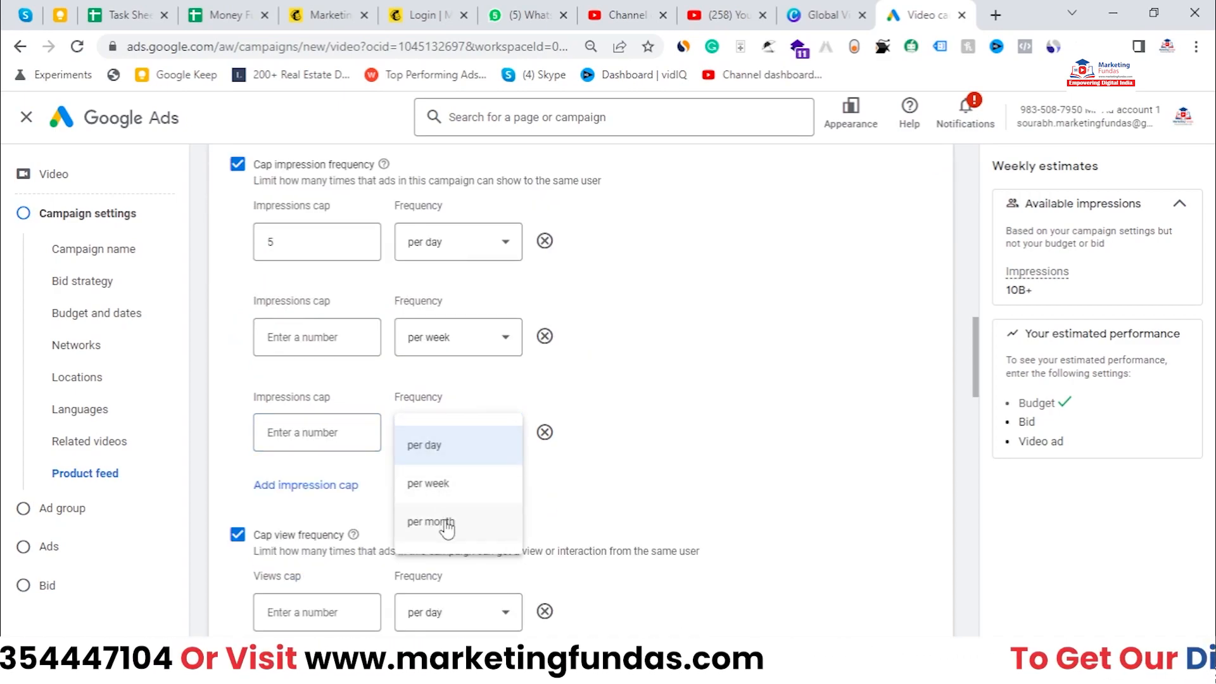
pyautogui.click(445, 519)
# Step: Set the weekly impressions cap to 20 and the monthly impressions cap to 50
pyautogui.click(313, 337)
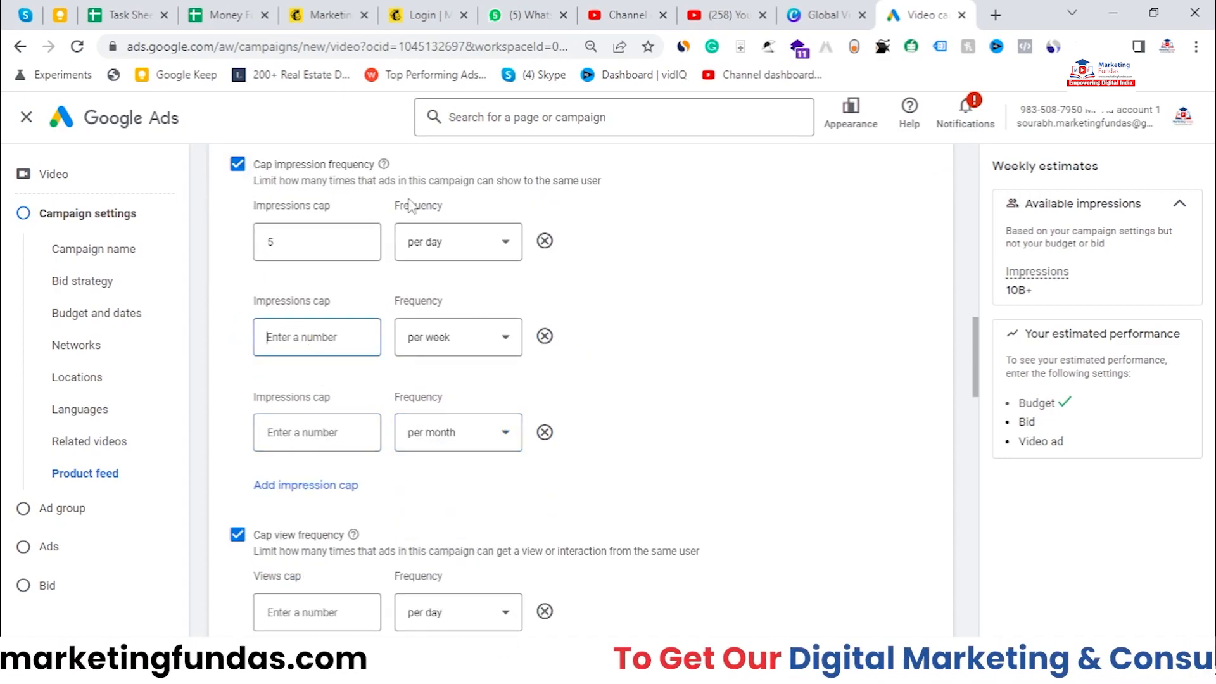
pyautogui.moveTo(348, 244); pyautogui.dragTo(231, 260)
pyautogui.click(308, 352)
pyautogui.write('2')
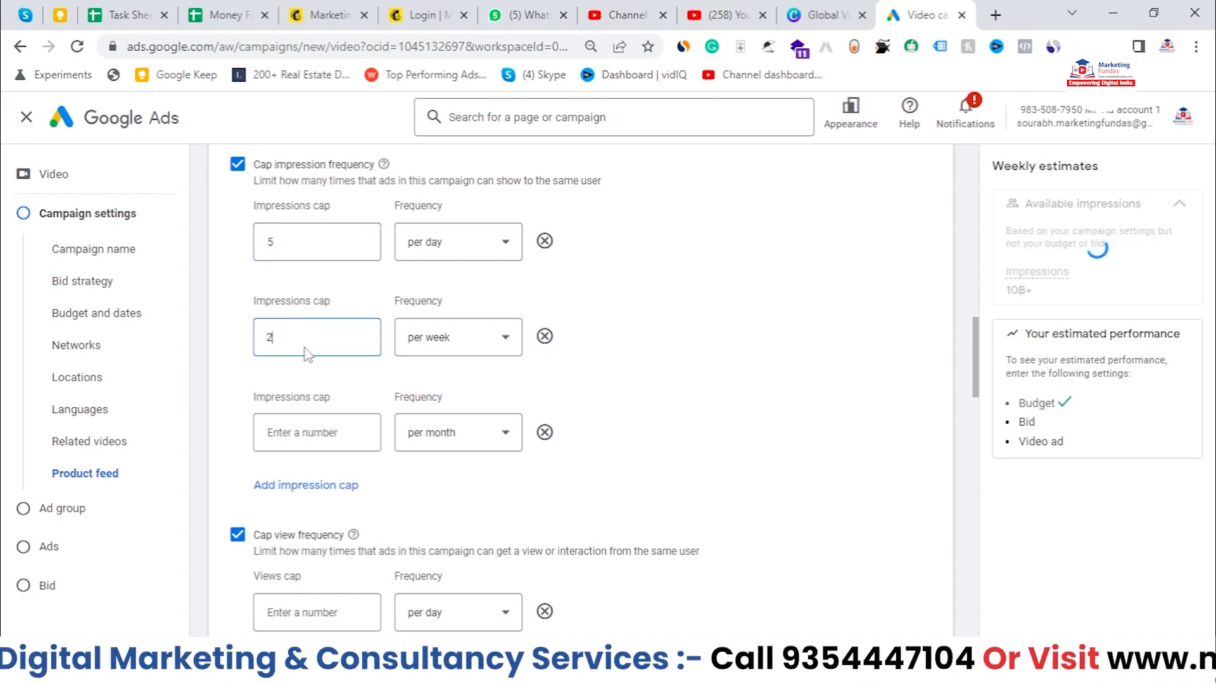
pyautogui.write('0')
pyautogui.click(326, 440)
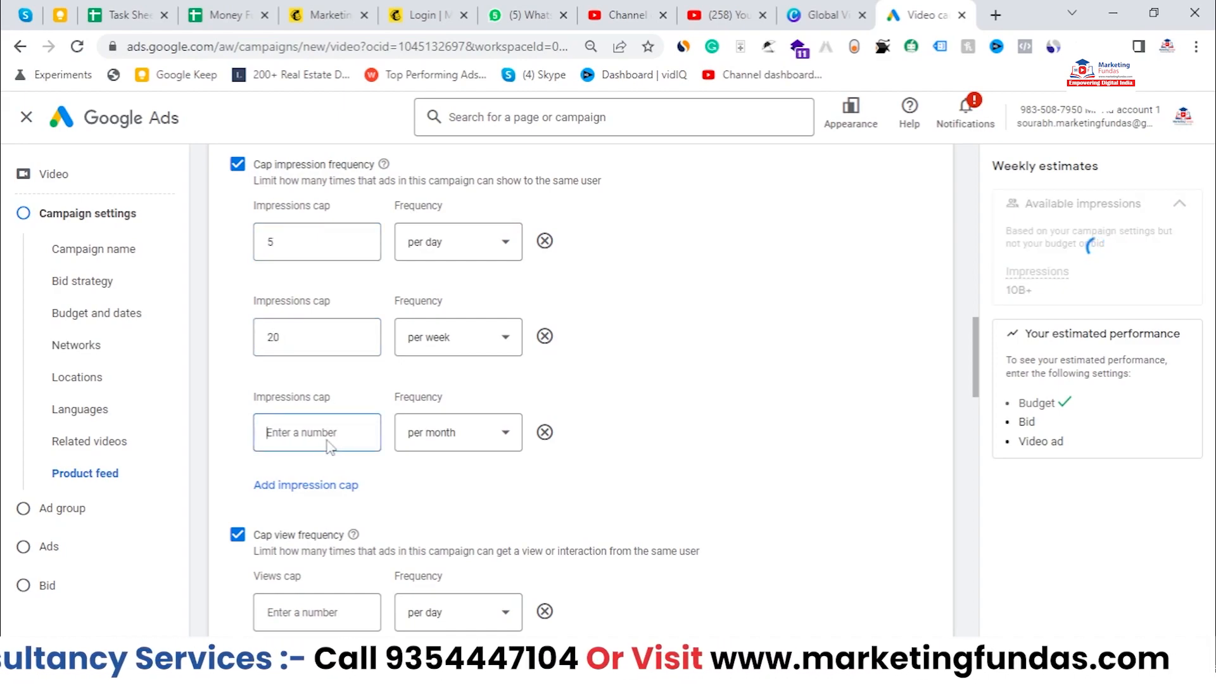
pyautogui.write('50')
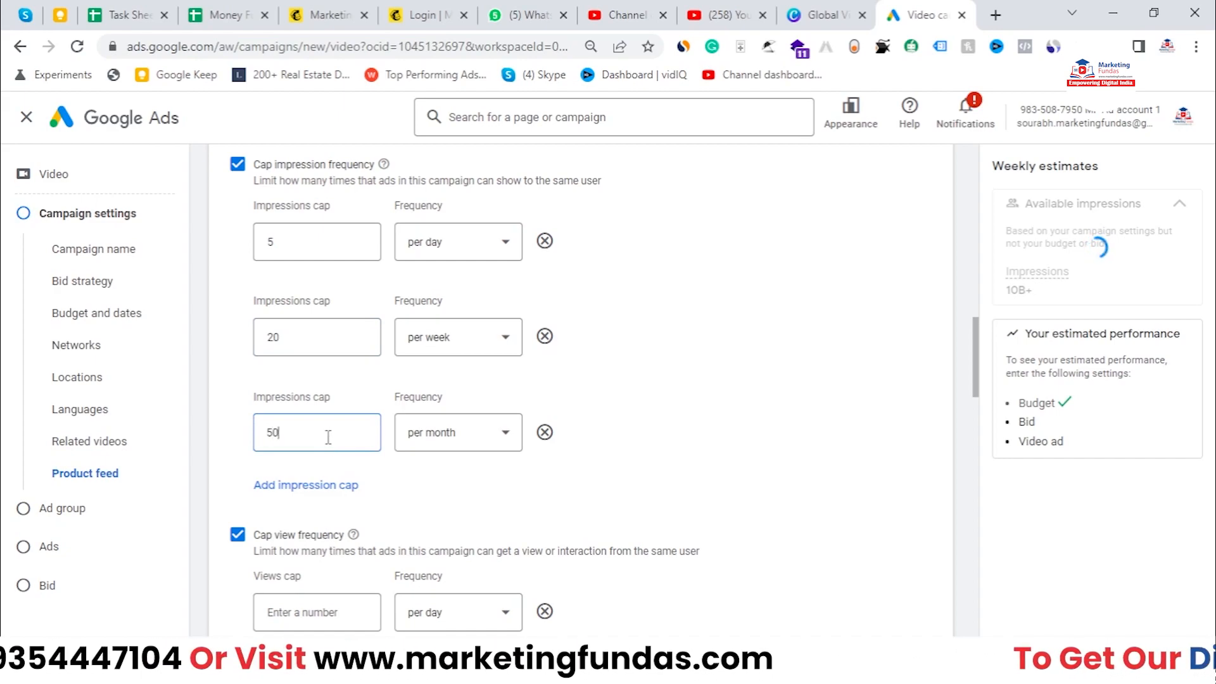
pyautogui.click(826, 437)
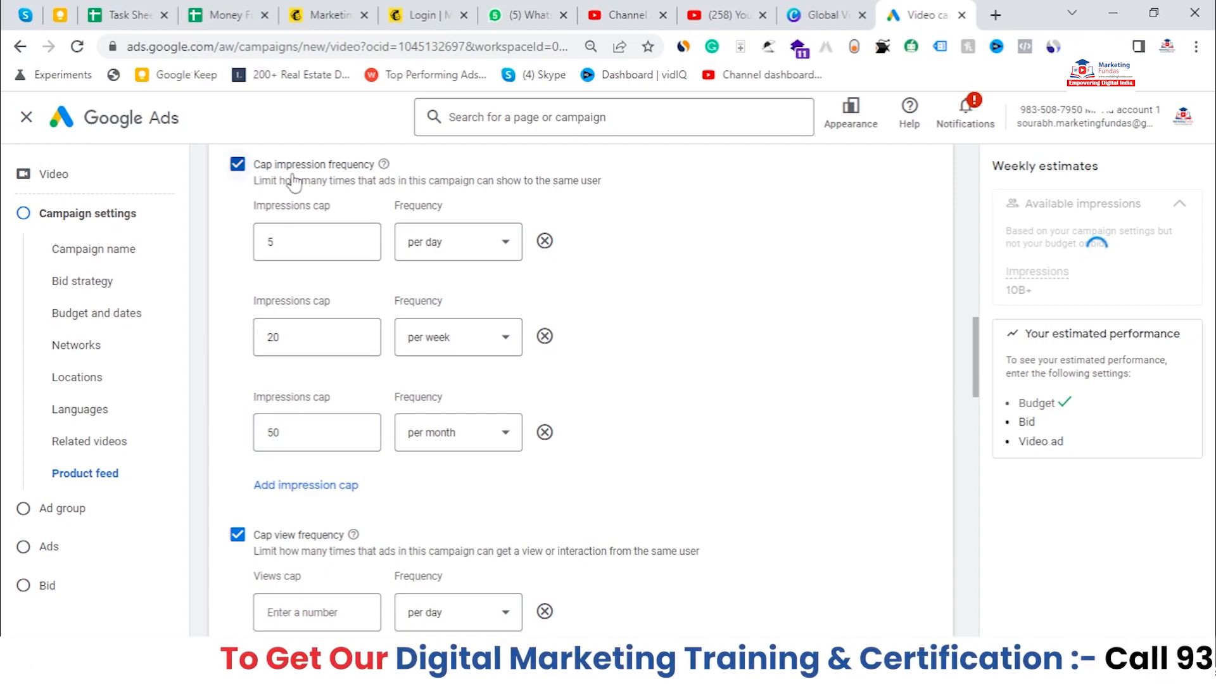
# Step: Set the views cap to 2 per day
pyautogui.scroll(-1, 299, 183)
pyautogui.scroll(-1, 300, 183)
pyautogui.click(282, 466)
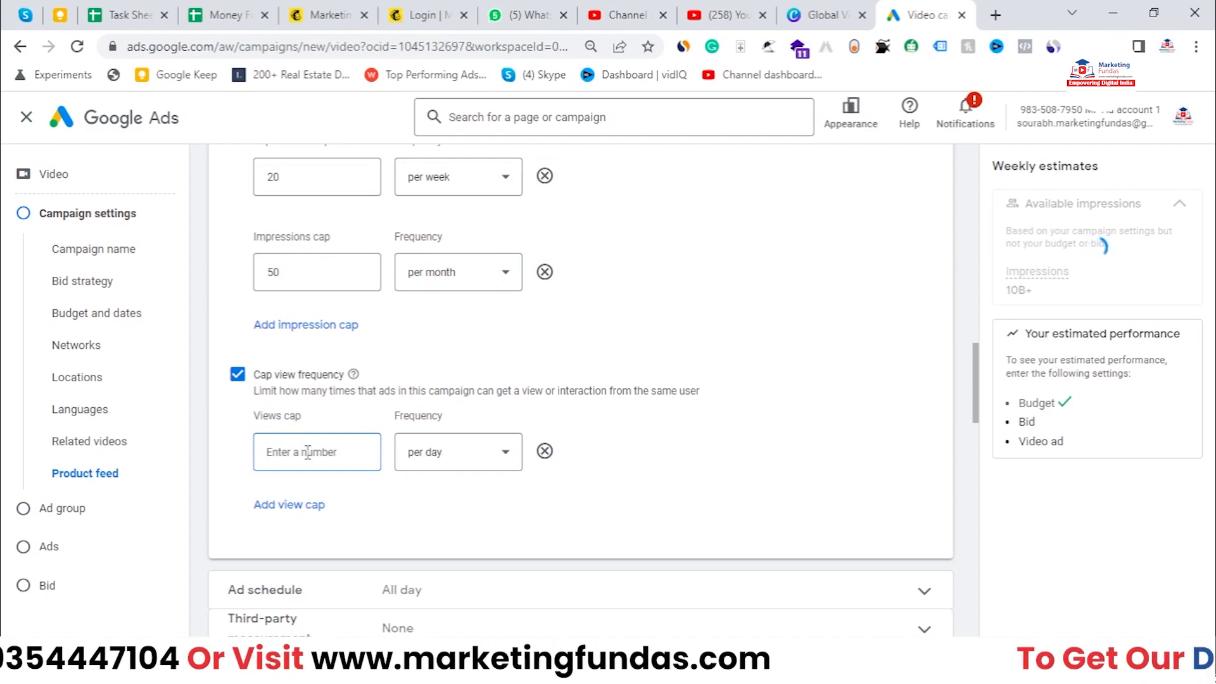
pyautogui.write('2')
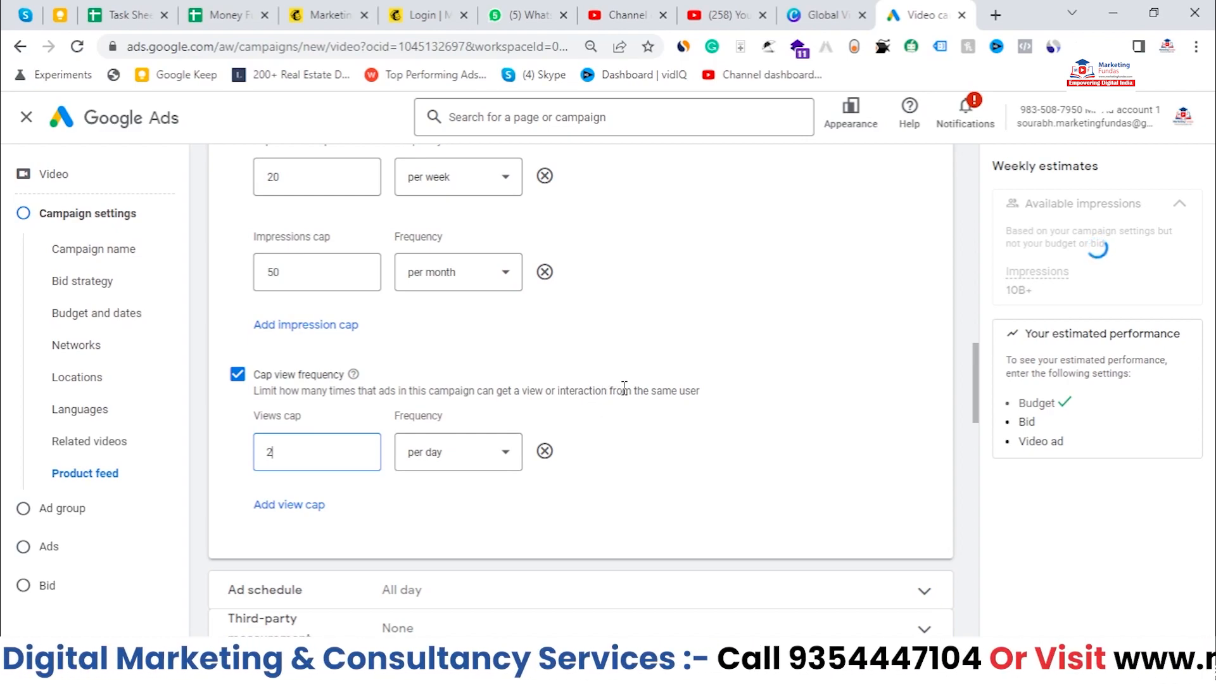
pyautogui.moveTo(635, 390); pyautogui.dragTo(686, 391)
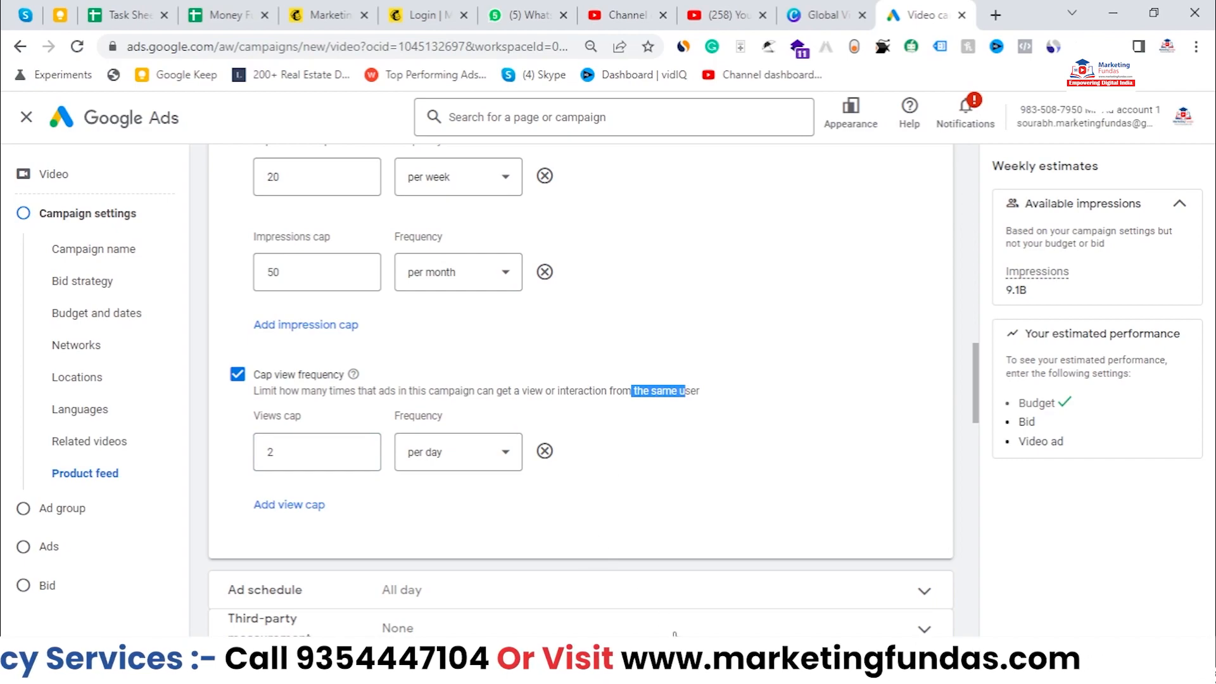
# Step: Add a second view cap of 10 per week
pyautogui.click(266, 505)
pyautogui.write('10')
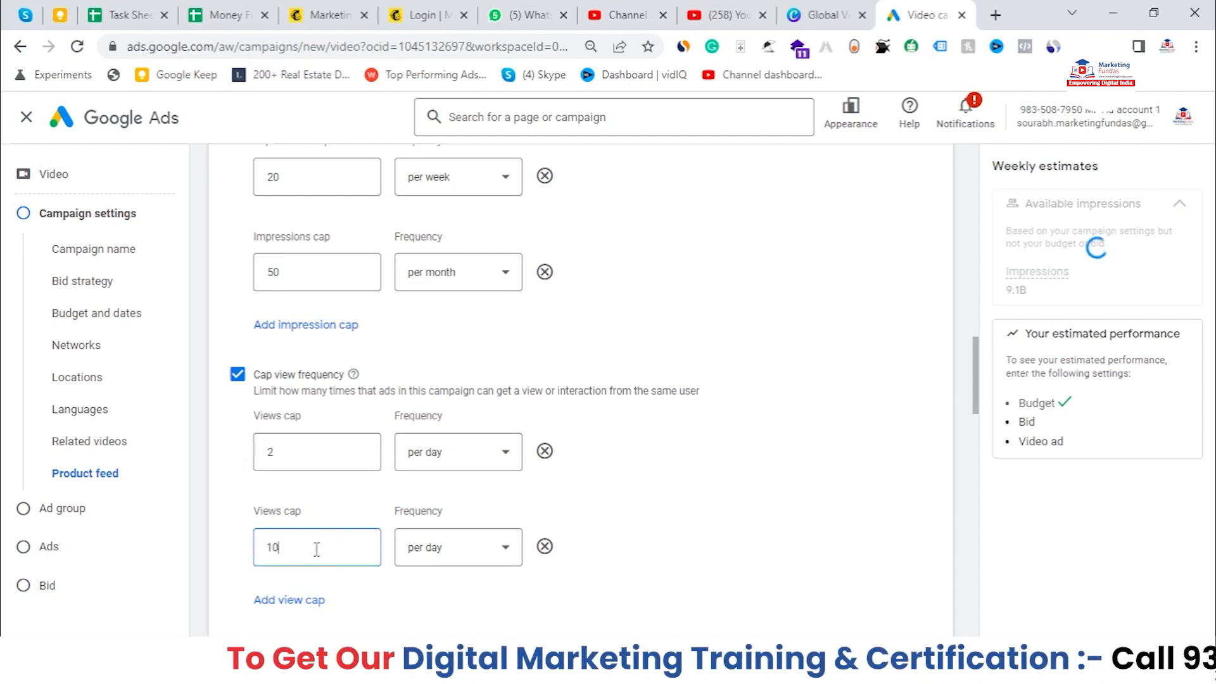
pyautogui.scroll(-1, 794, 525)
pyautogui.click(410, 466)
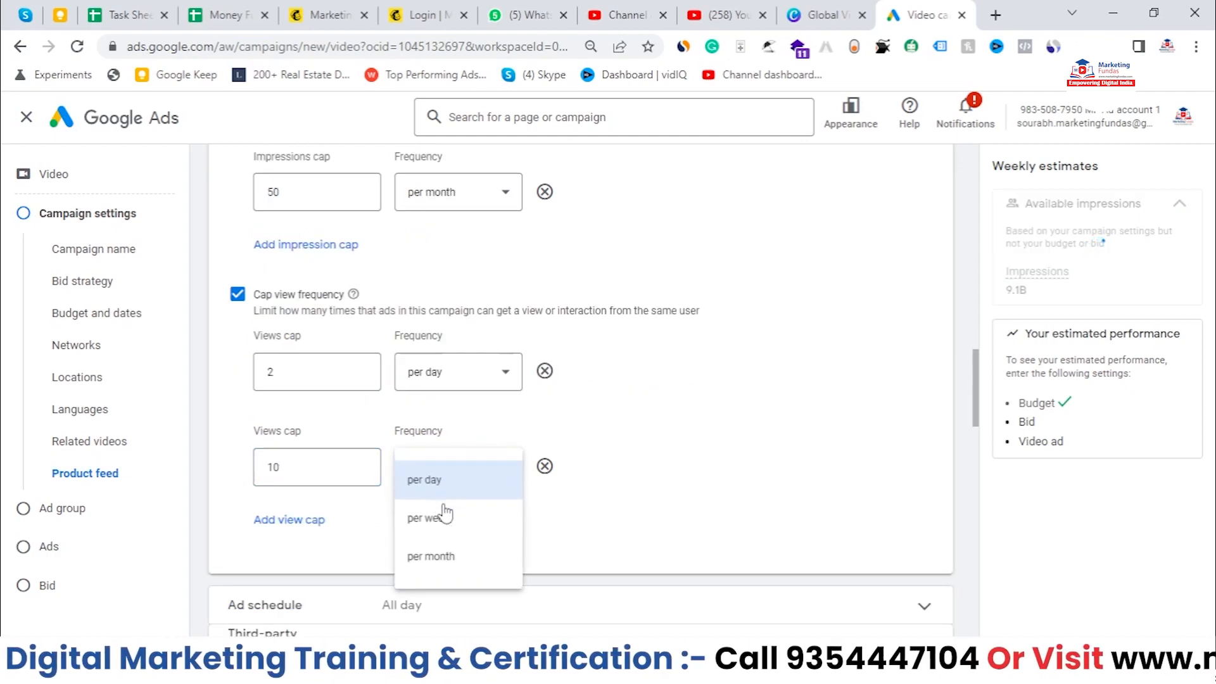
pyautogui.click(461, 519)
# Step: Expand the Ad schedule section of the additional settings
pyautogui.scroll(-1, 672, 475)
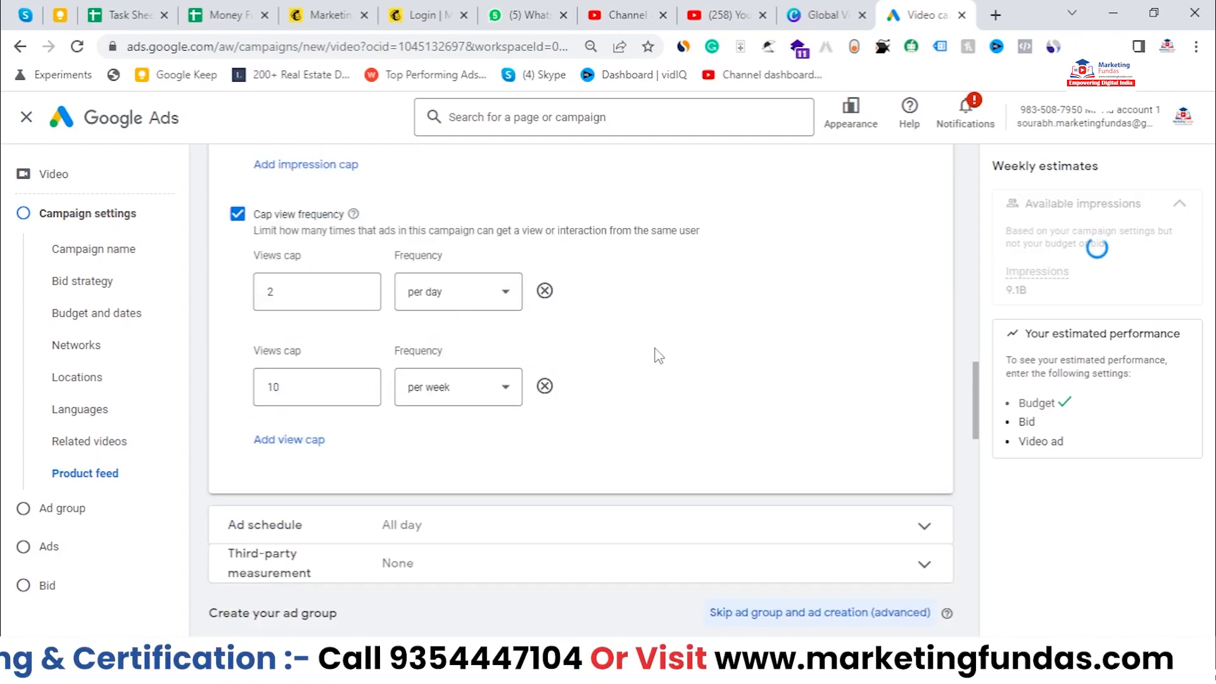
pyautogui.scroll(4, 654, 352)
pyautogui.scroll(3, 656, 356)
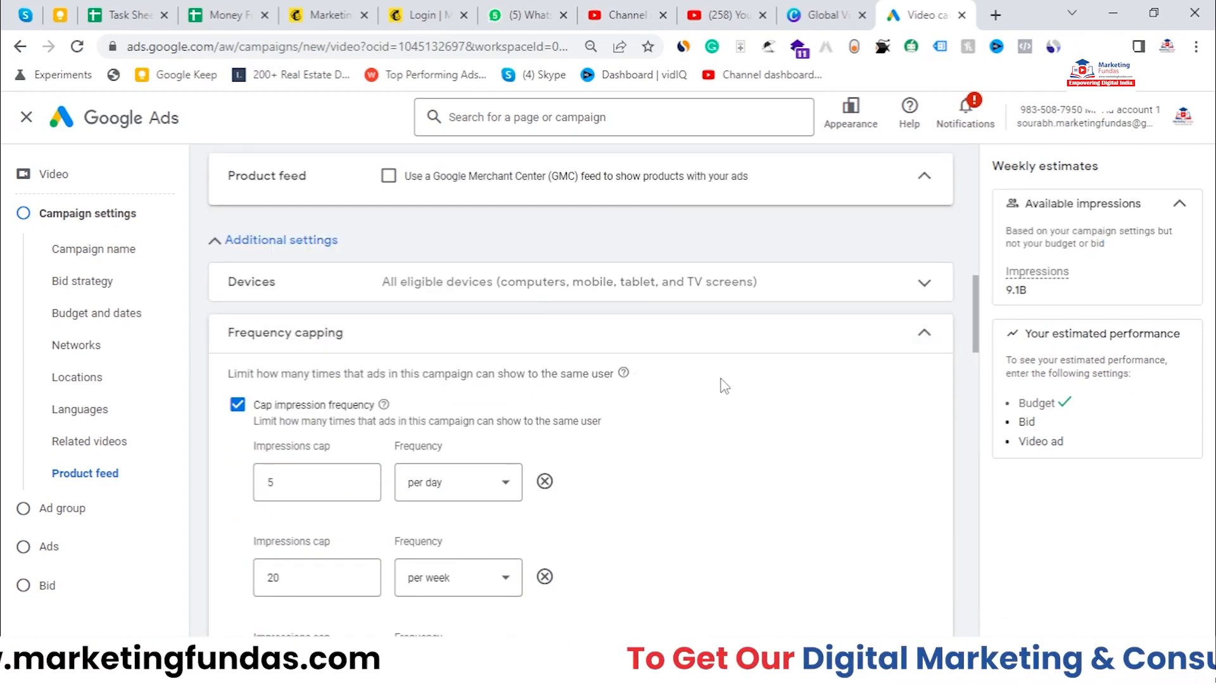
pyautogui.scroll(-2, 975, 352)
pyautogui.scroll(-9, 740, 234)
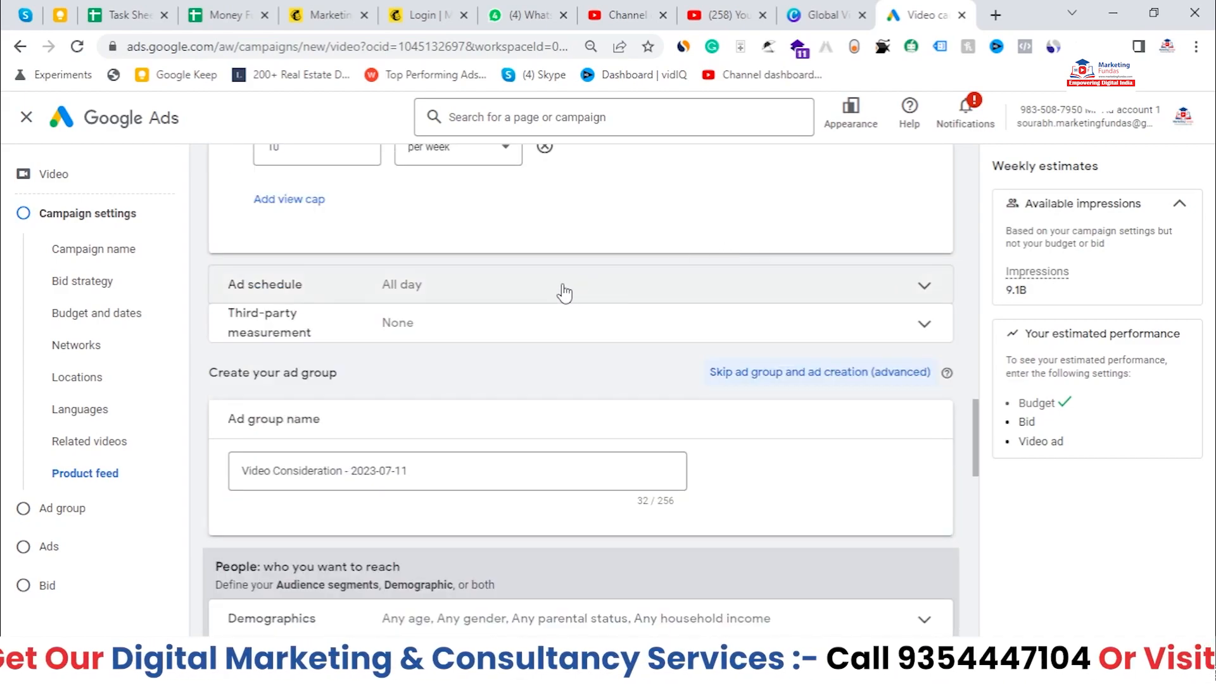
pyautogui.click(503, 281)
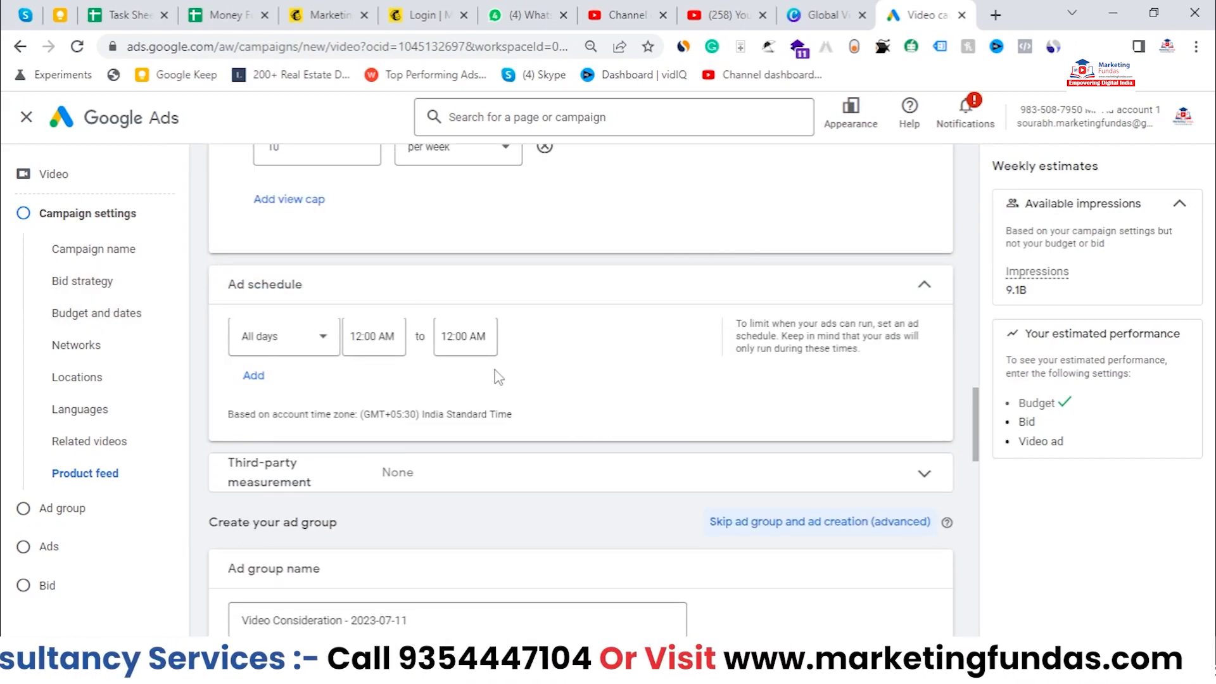
pyautogui.scroll(1, 593, 364)
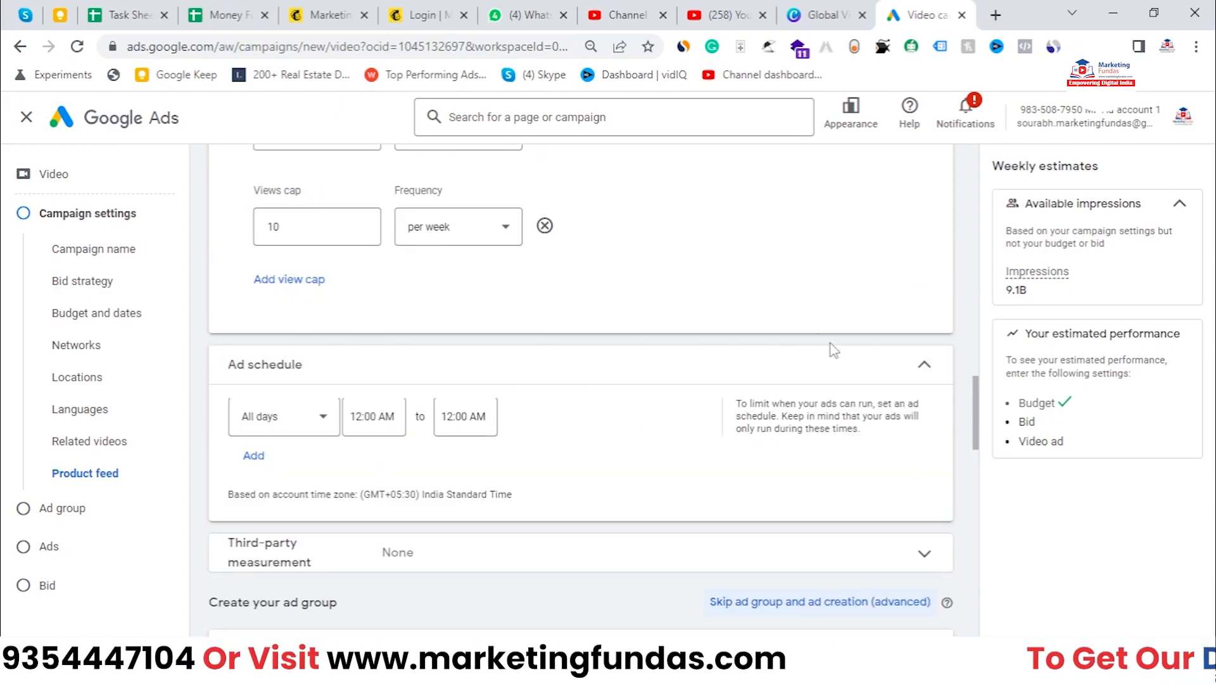
pyautogui.click(256, 456)
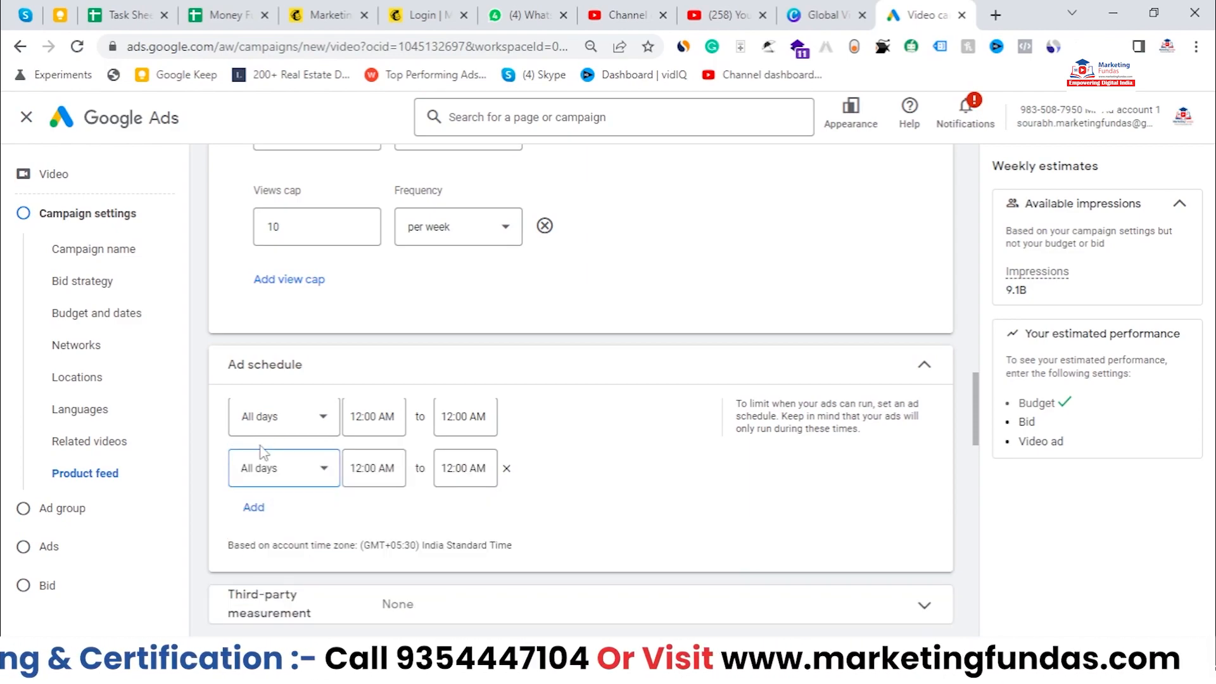
pyautogui.click(260, 480)
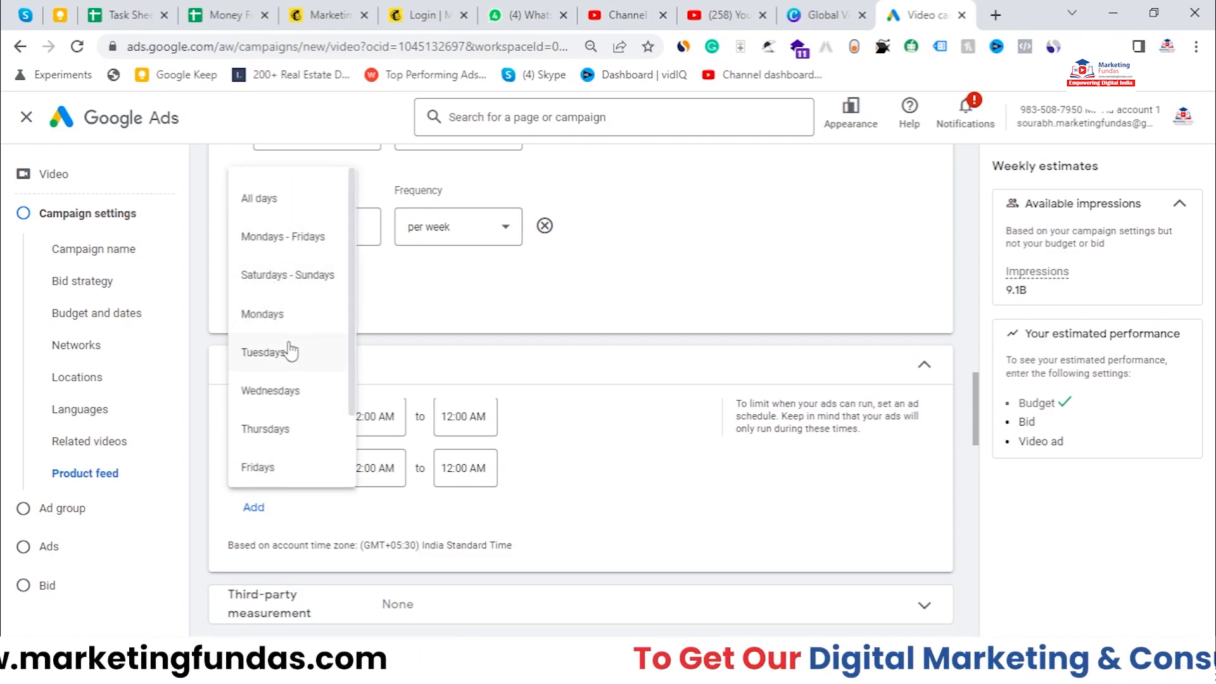
pyautogui.scroll(-1, 290, 328)
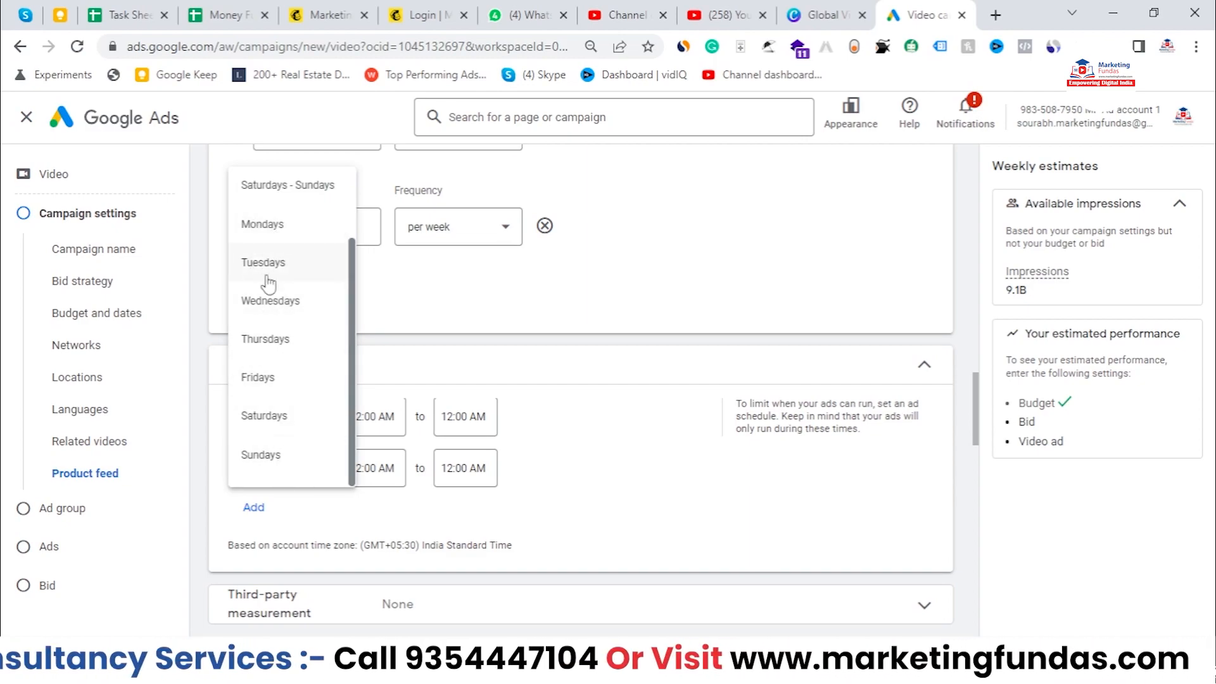
pyautogui.click(570, 476)
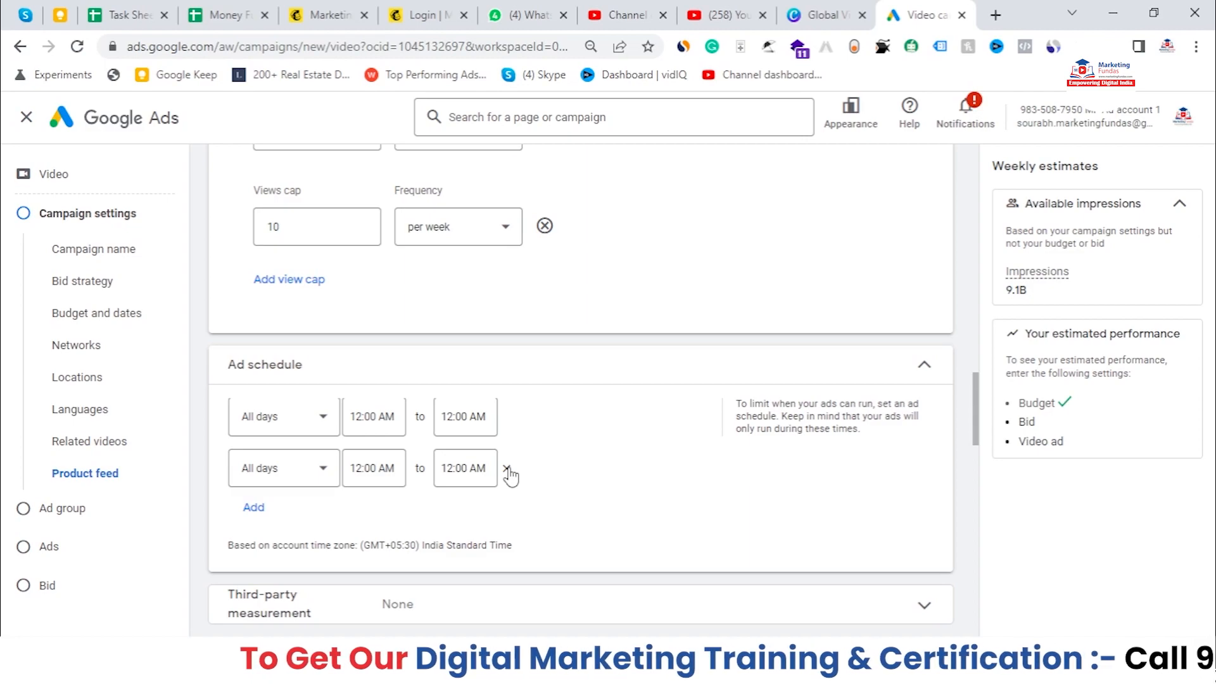
pyautogui.click(506, 470)
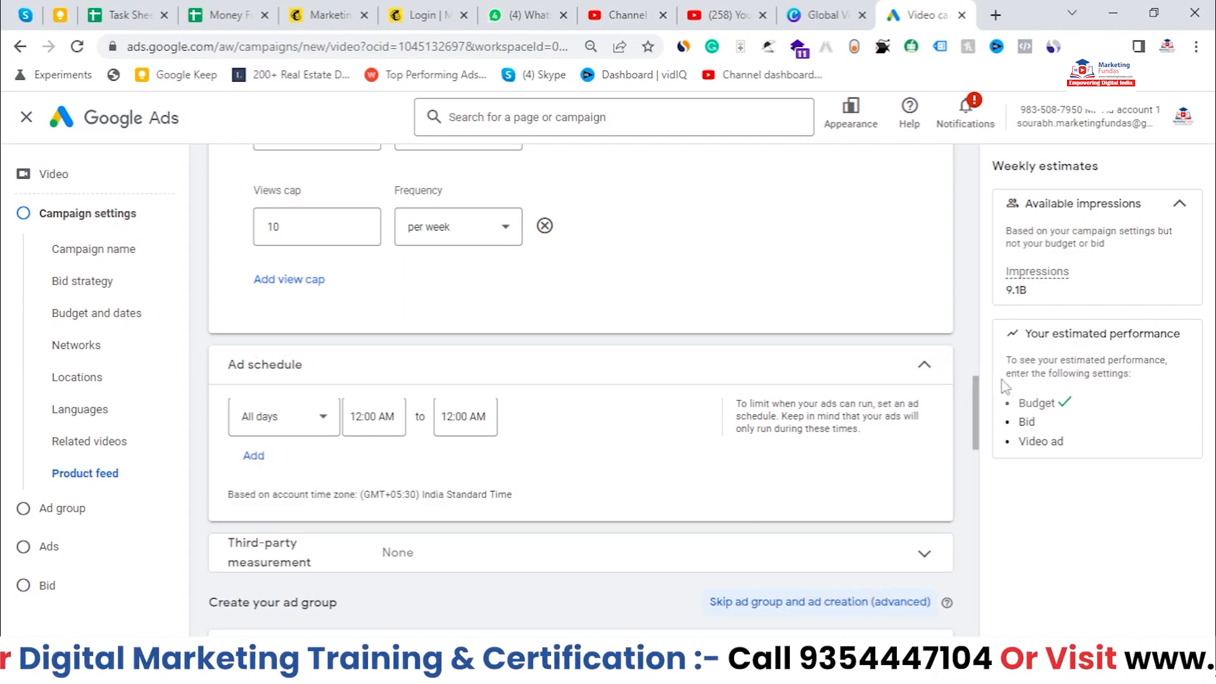
# Step: Collapse Ad schedule and open, then close, the Third-party measurement section
pyautogui.click(924, 366)
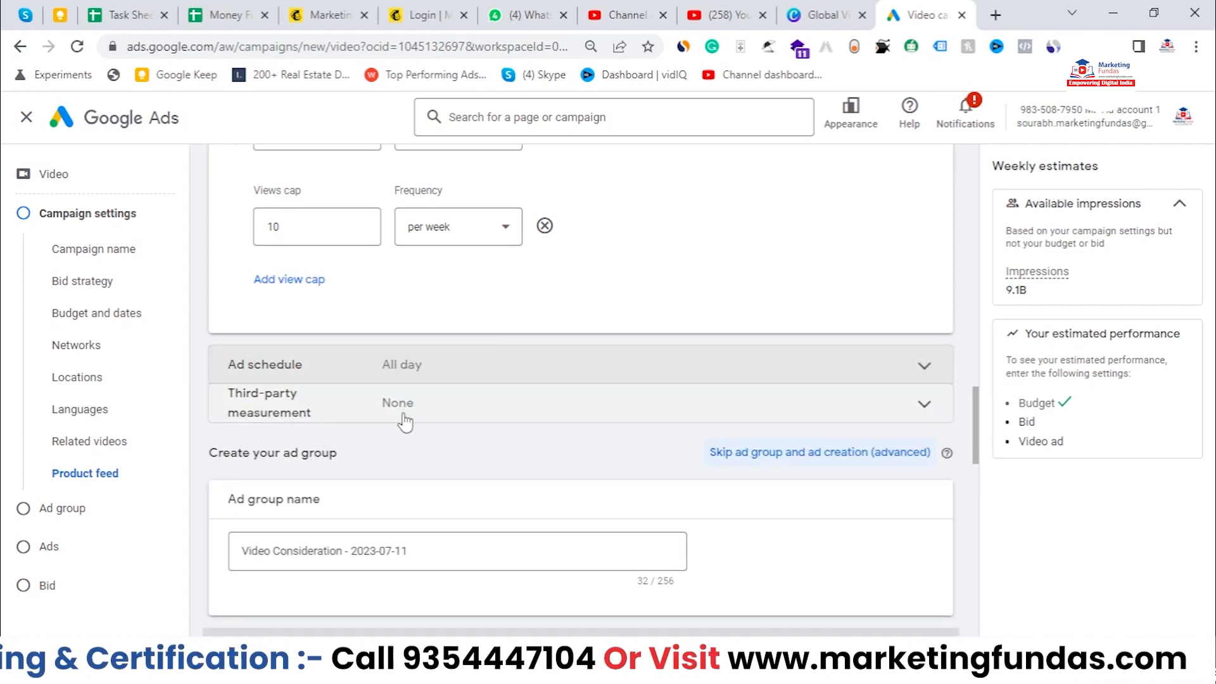
pyautogui.click(507, 408)
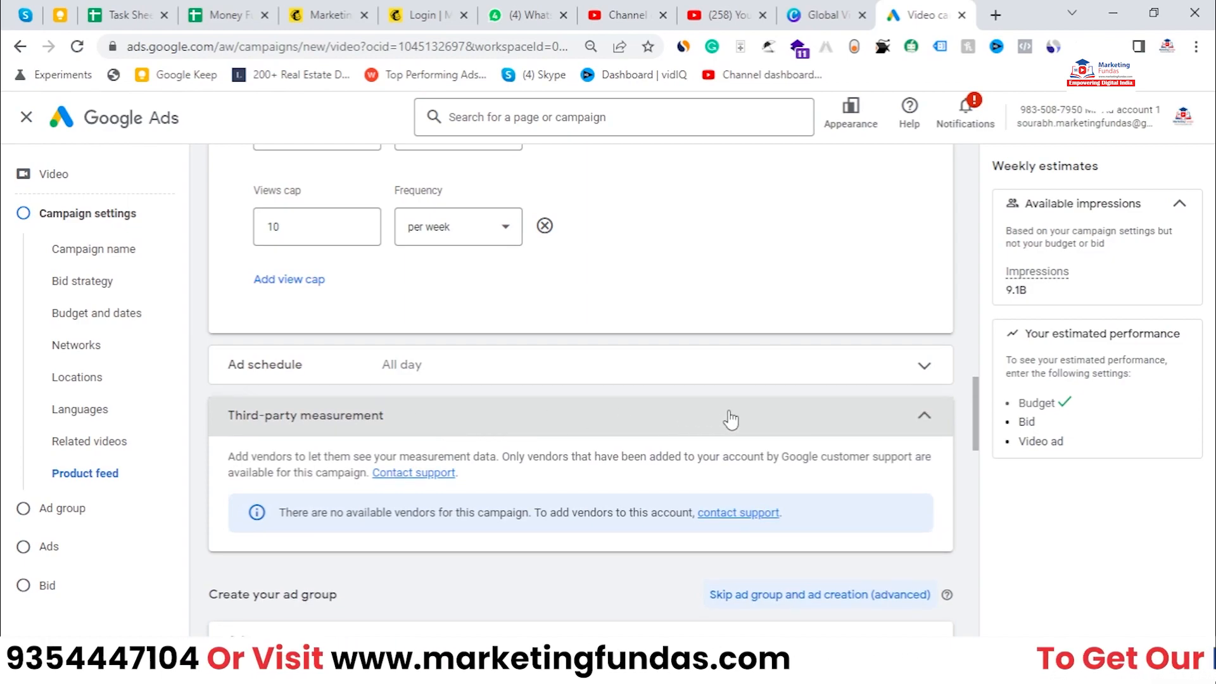
pyautogui.click(631, 396)
# Step: Examine the default ad group name in the Create your ad group section
pyautogui.scroll(-1, 440, 326)
pyautogui.scroll(-1, 461, 313)
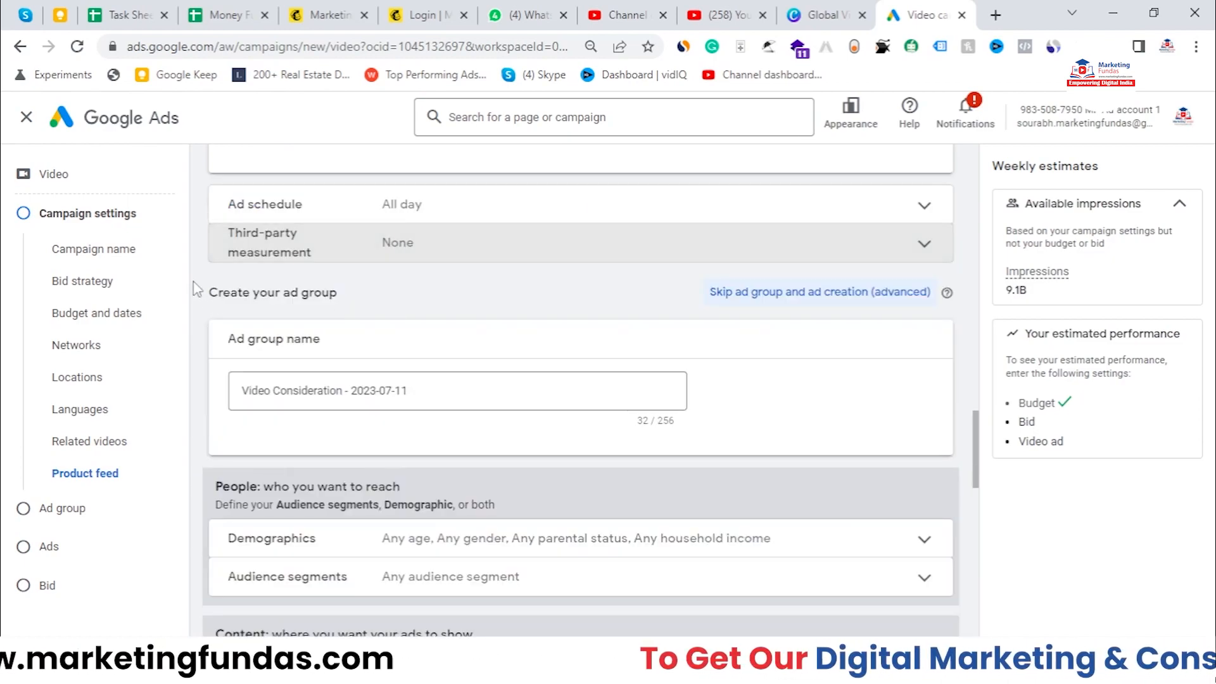
pyautogui.scroll(-2, 288, 276)
pyautogui.scroll(1, 292, 266)
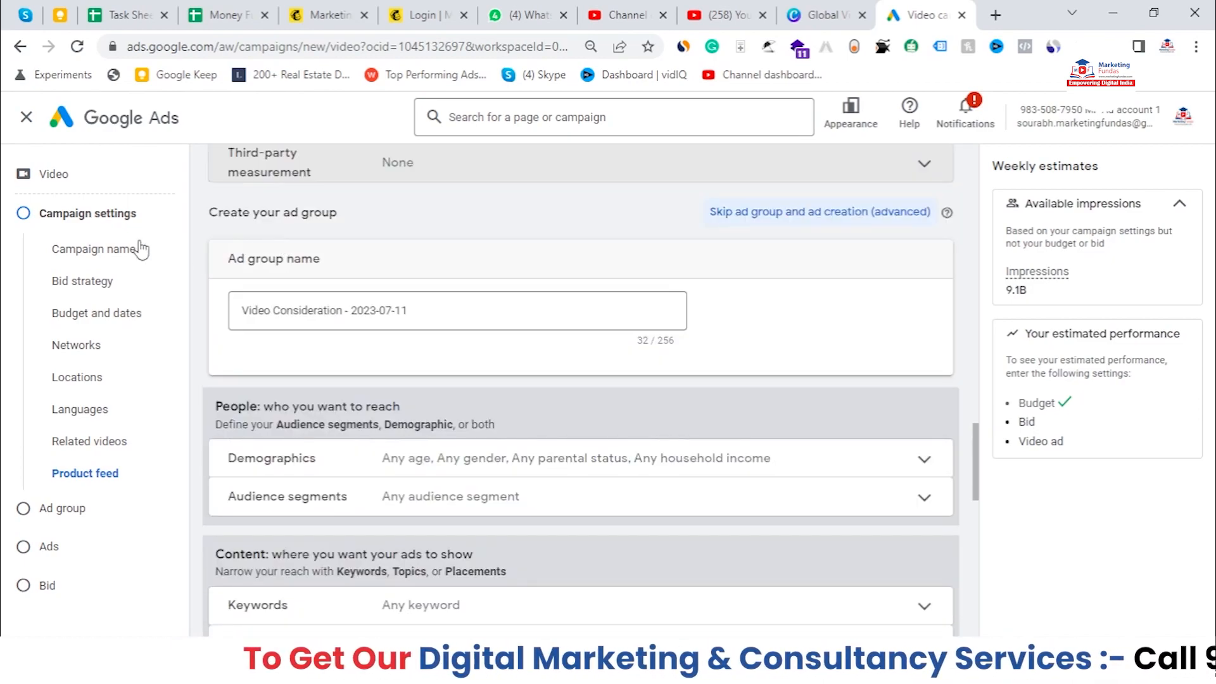
pyautogui.moveTo(212, 209); pyautogui.dragTo(368, 231)
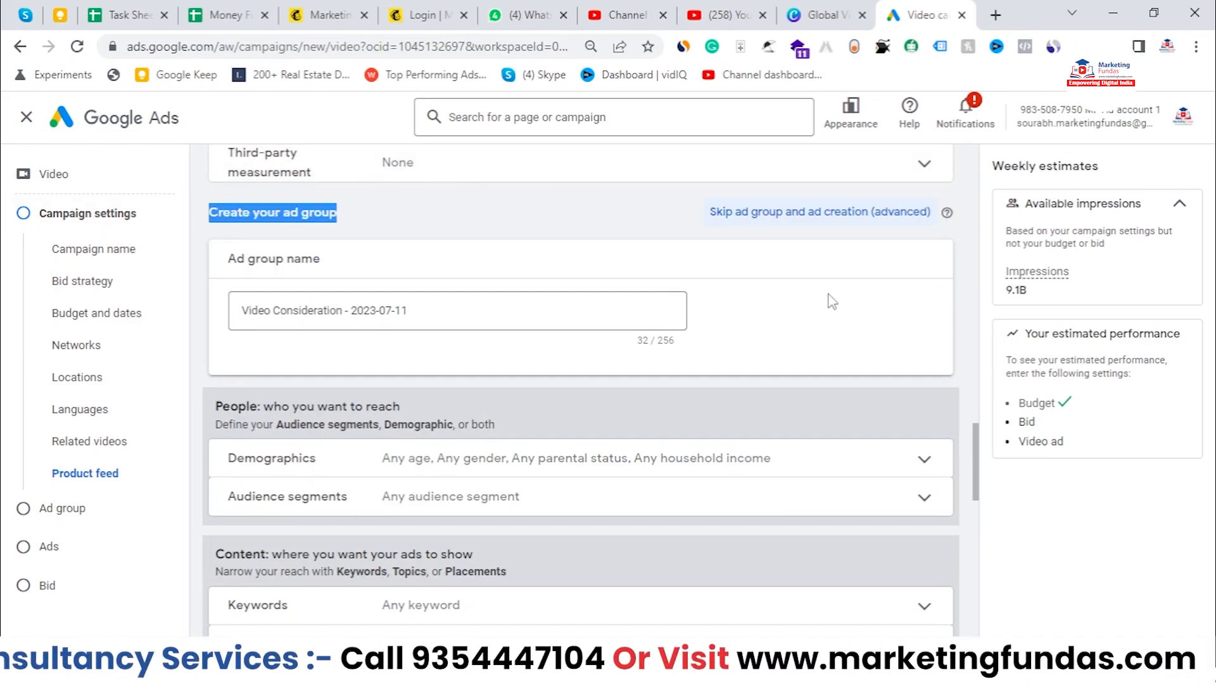
pyautogui.click(434, 308)
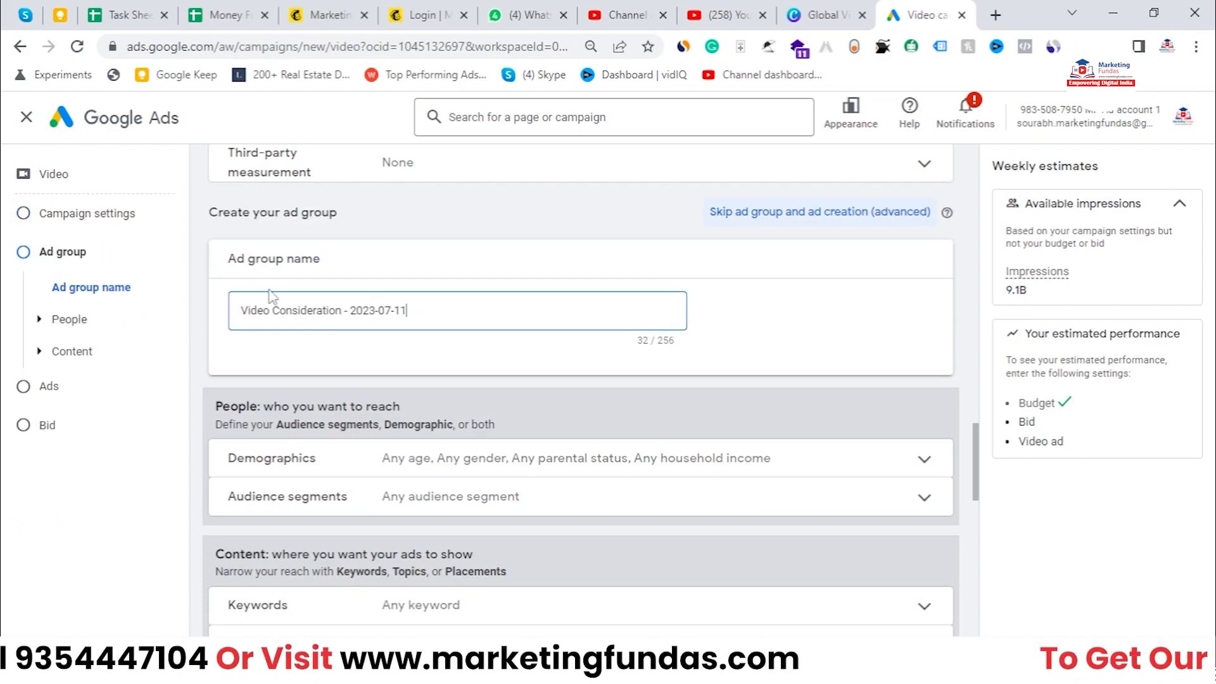
pyautogui.moveTo(429, 310); pyautogui.dragTo(241, 311)
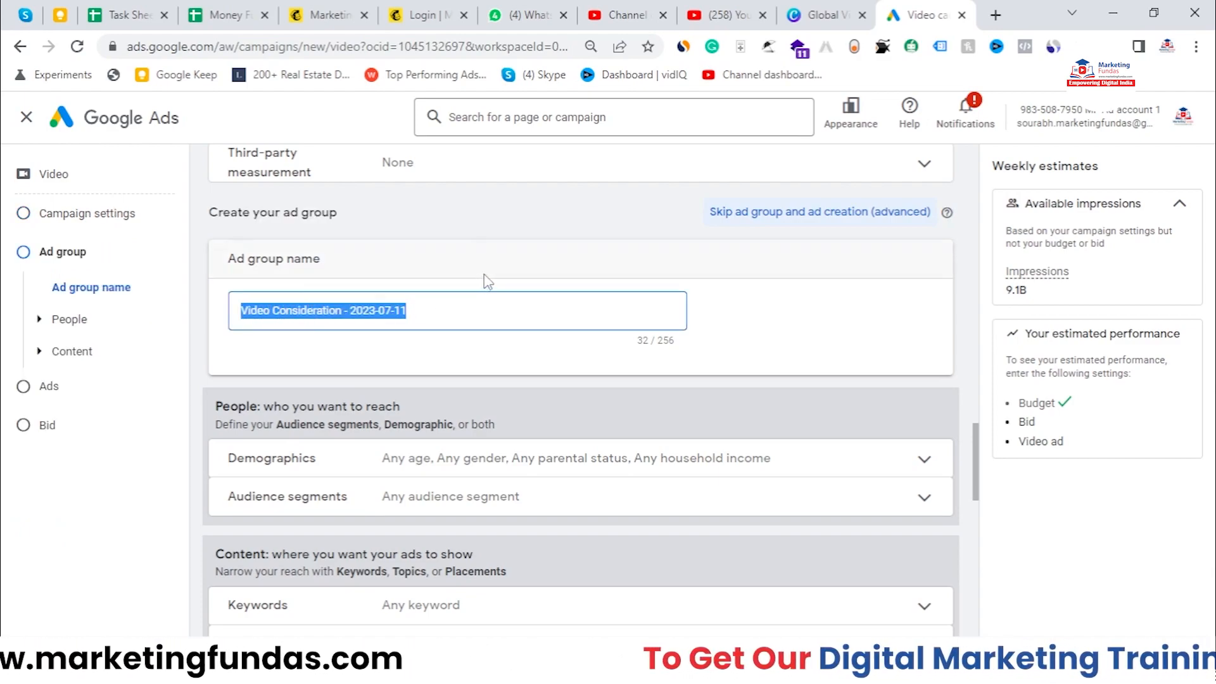
pyautogui.click(902, 285)
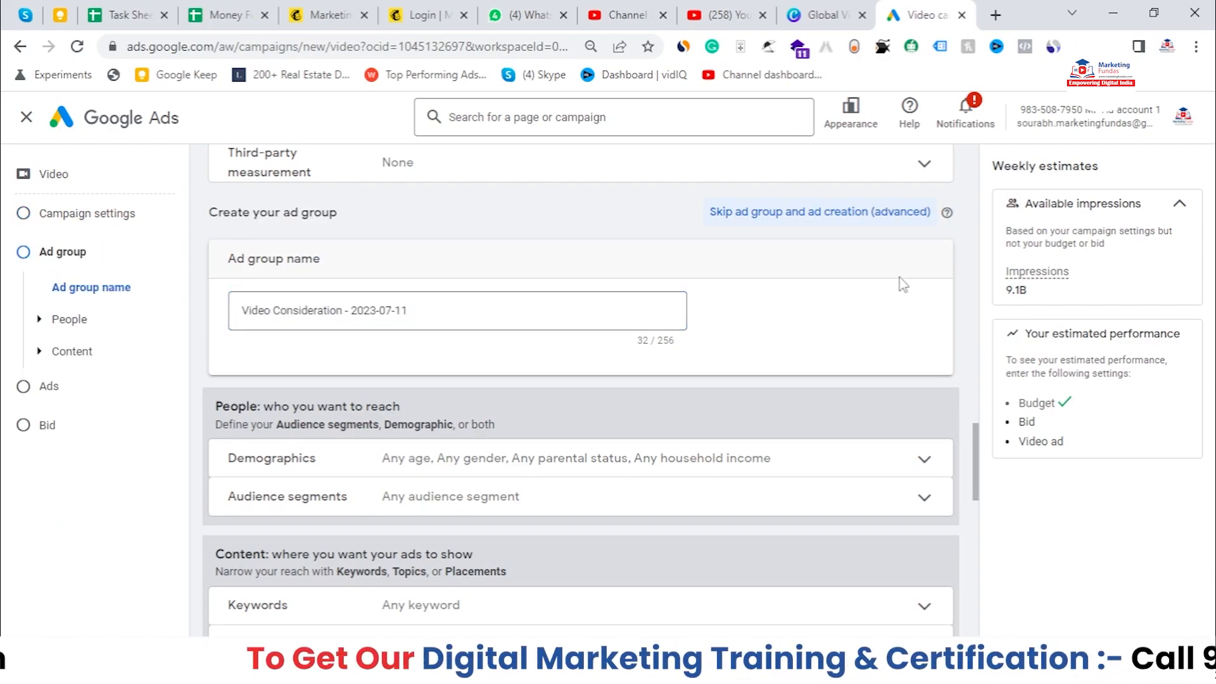
# Step: Open the Demographics targeting under the ad group's People section
pyautogui.scroll(-2, 902, 285)
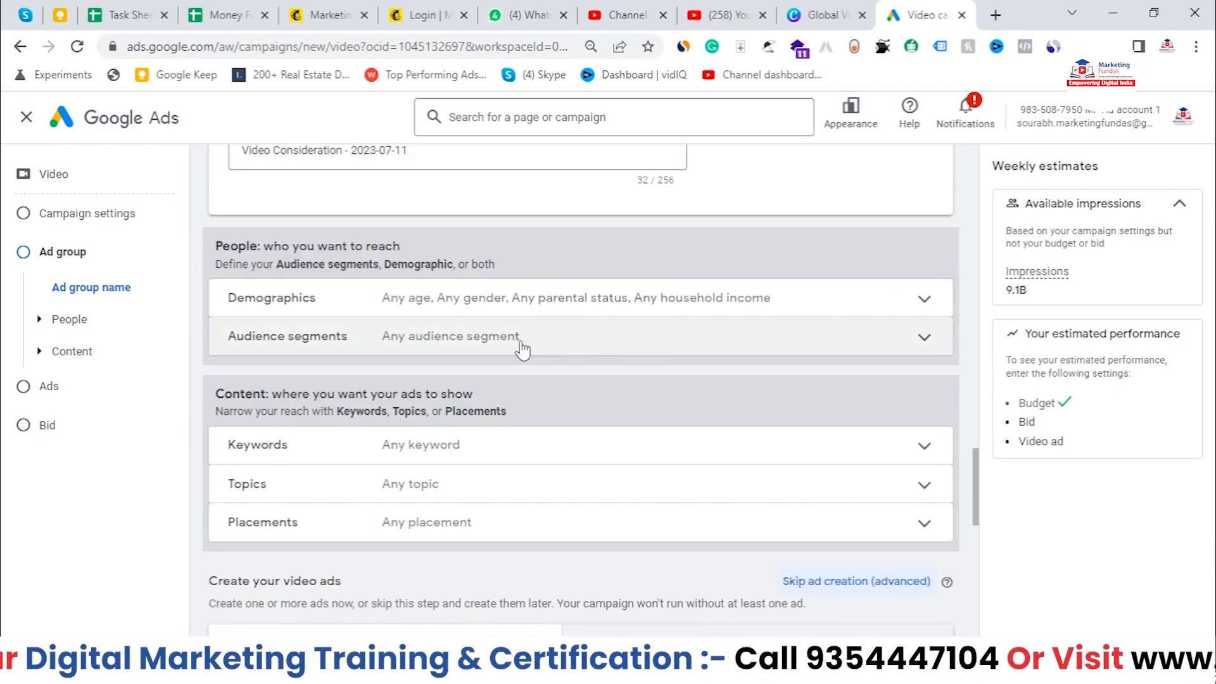
pyautogui.click(534, 308)
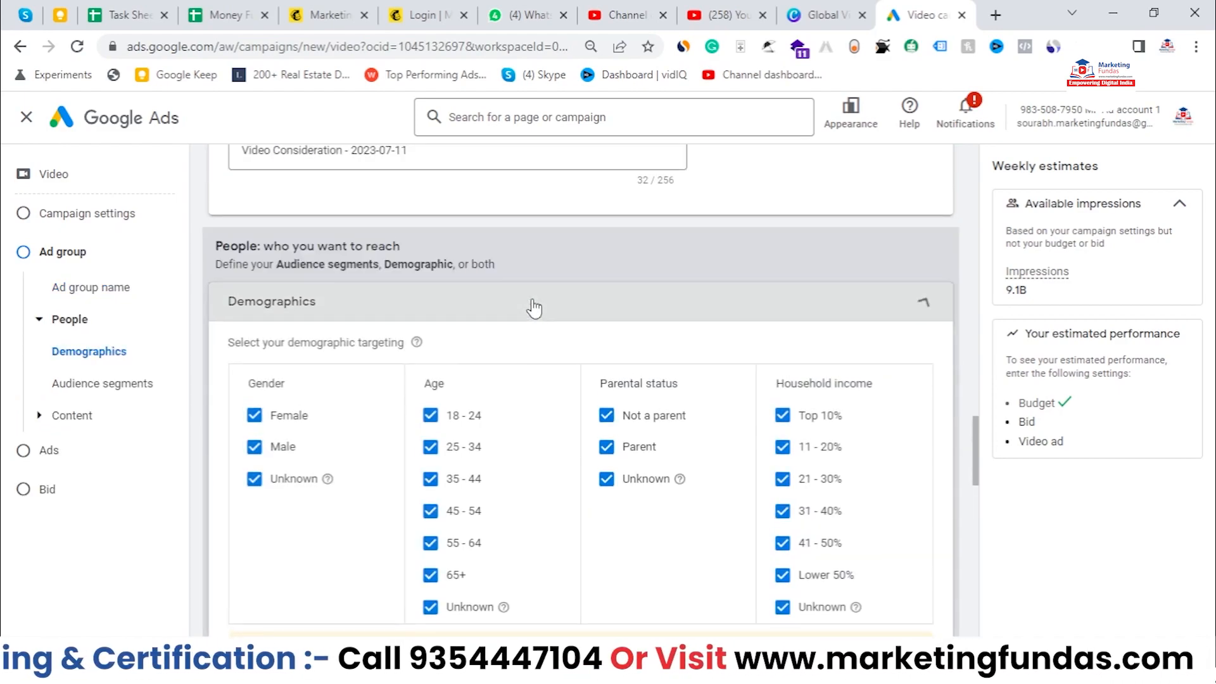
# Step: Untick and re-tick the Female and Unknown gender options in Demographics
pyautogui.scroll(-1, 442, 324)
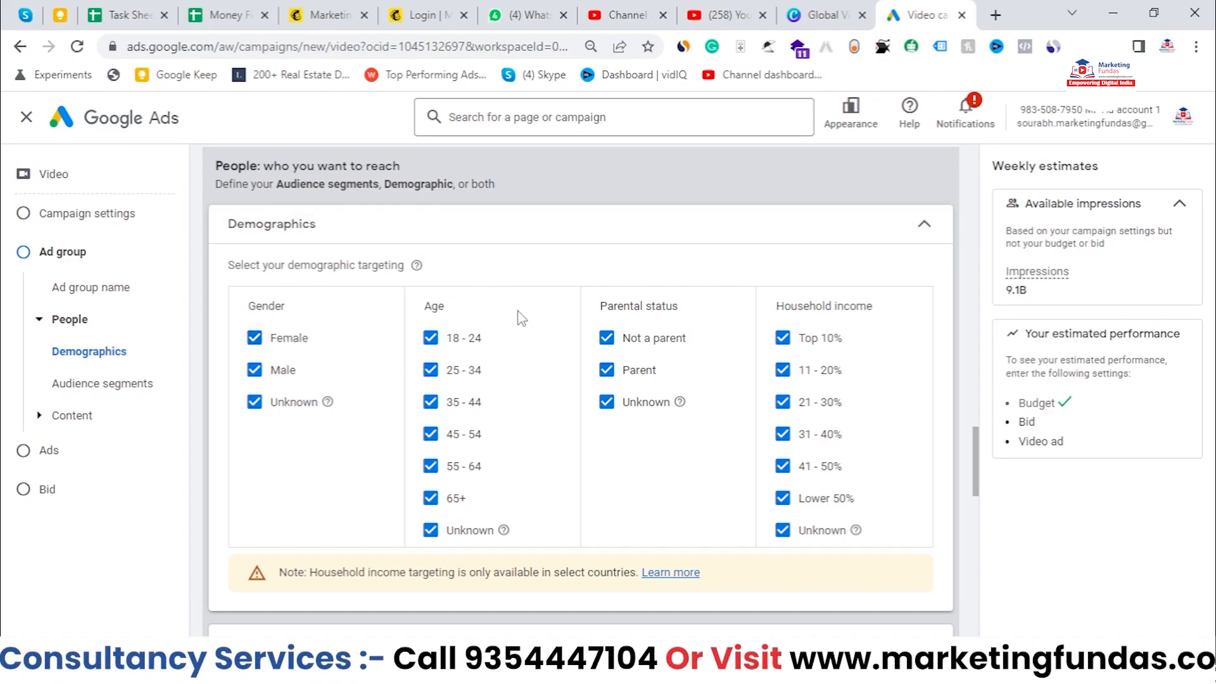
pyautogui.click(254, 337)
pyautogui.click(253, 403)
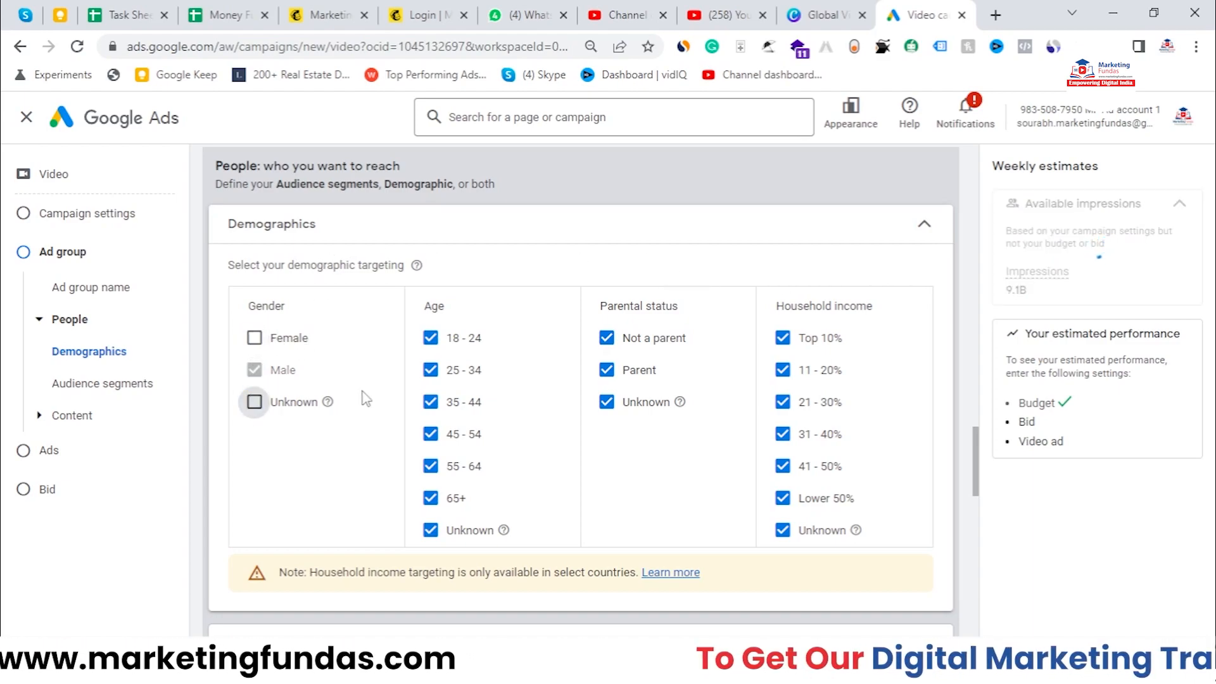
pyautogui.click(254, 338)
pyautogui.click(253, 404)
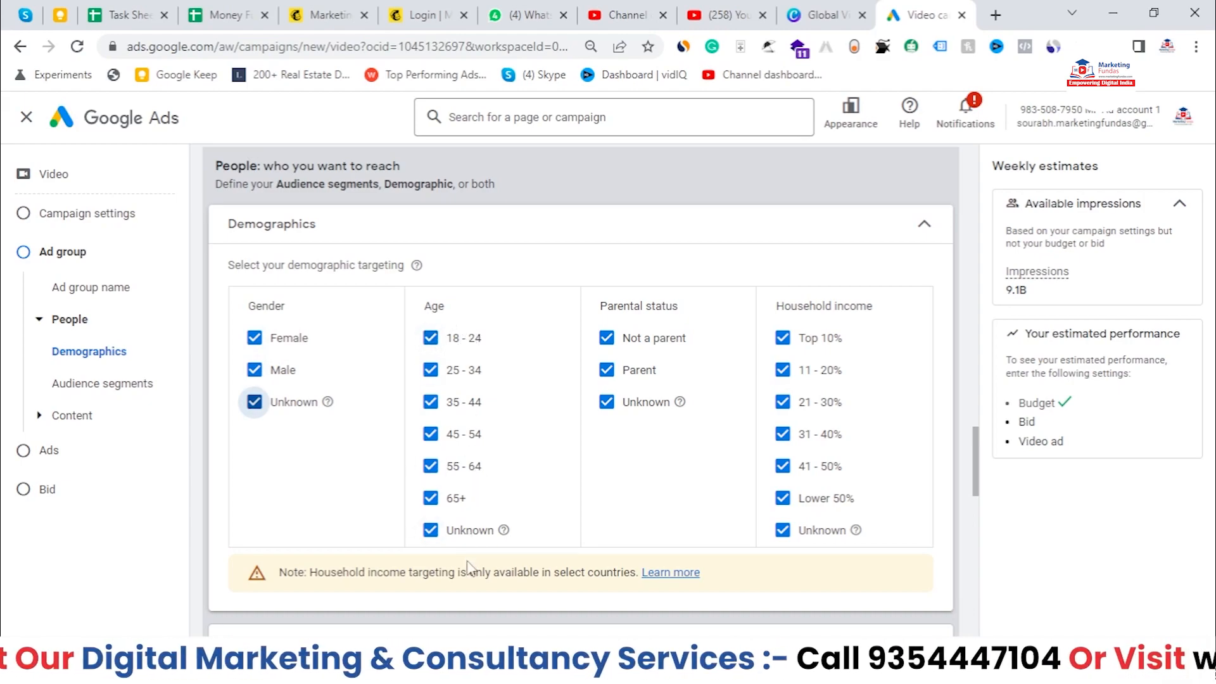
# Step: Limit age targeting to 18 - 24, 25 - 34 and 35 - 44 by unticking the older ages and Unknown
pyautogui.click(432, 532)
pyautogui.click(431, 498)
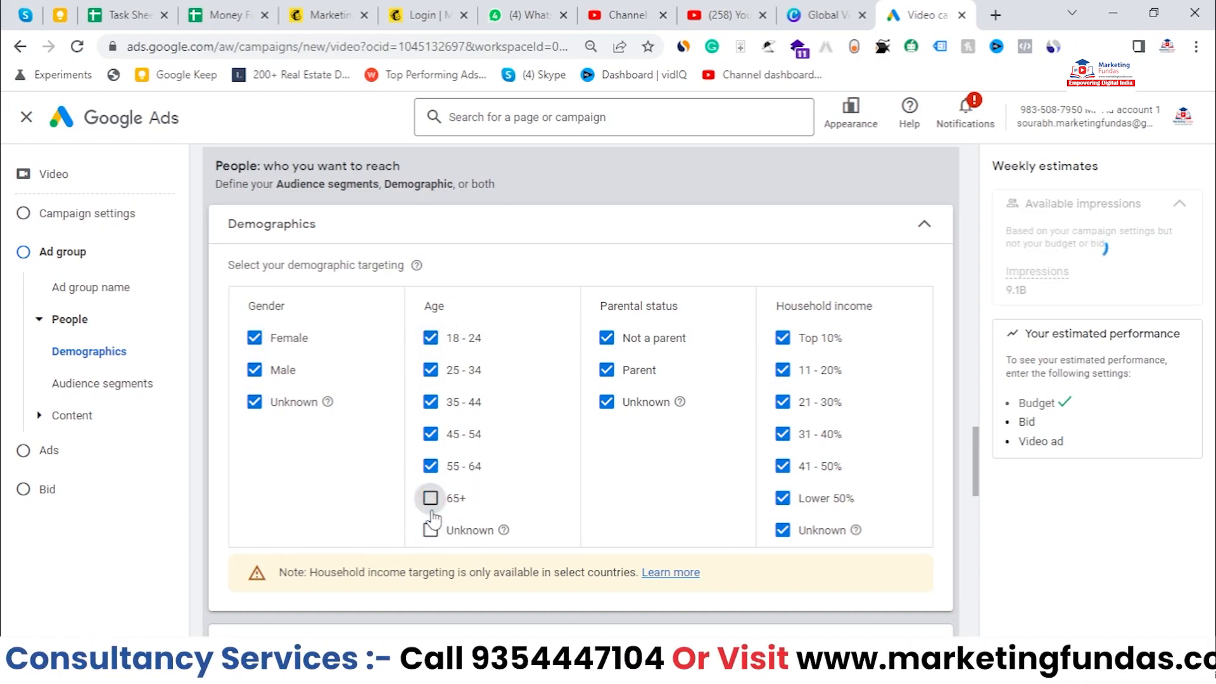
pyautogui.click(430, 469)
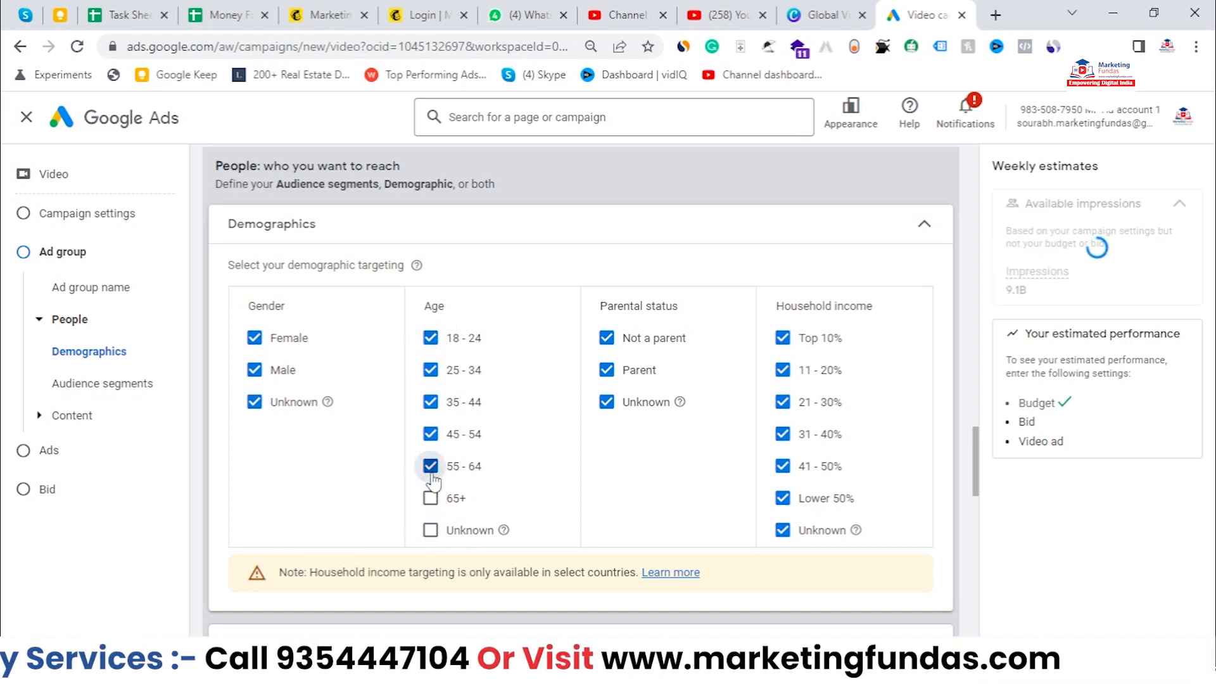
pyautogui.click(430, 436)
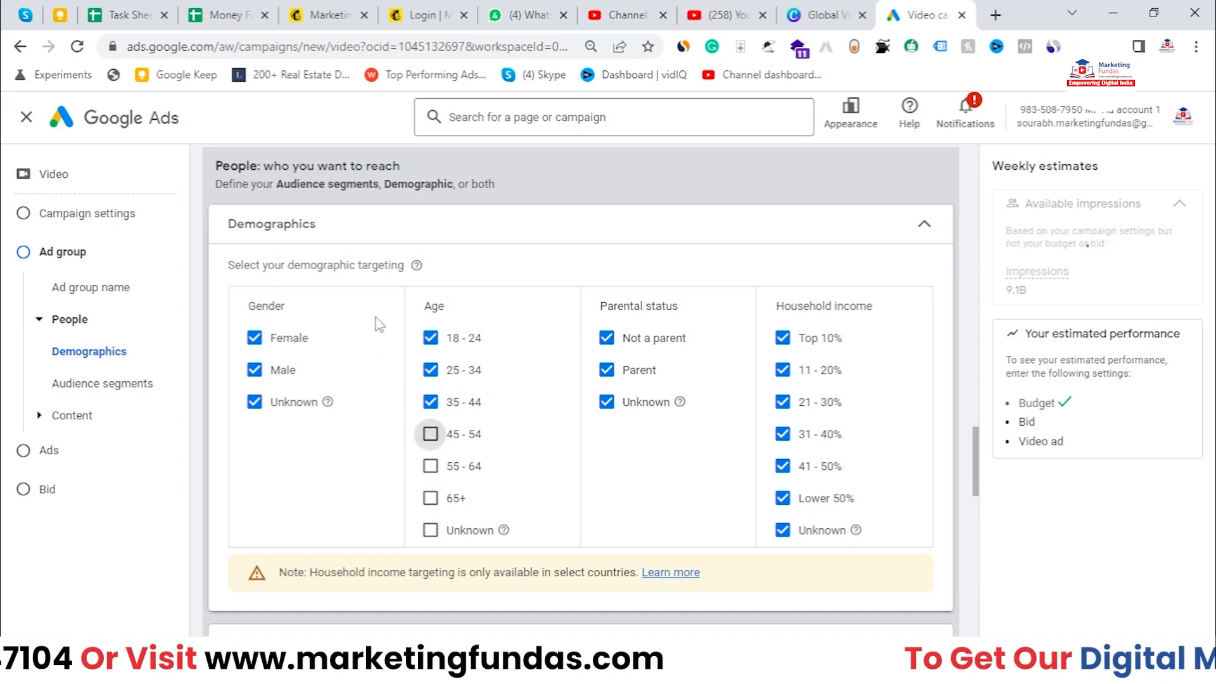
pyautogui.doubleClick(457, 342)
pyautogui.click(461, 347)
pyautogui.click(471, 405)
pyautogui.click(432, 342)
pyautogui.click(431, 403)
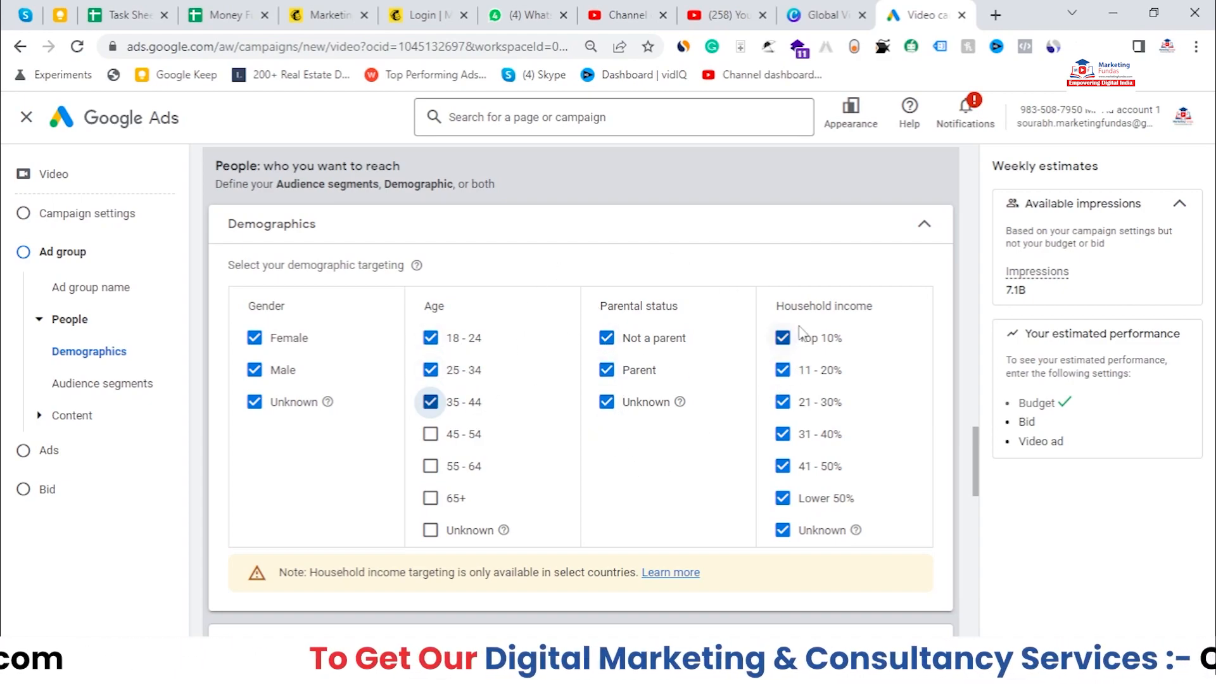
# Step: Collapse and re-expand the Demographics section to review its targeting summary
pyautogui.click(915, 231)
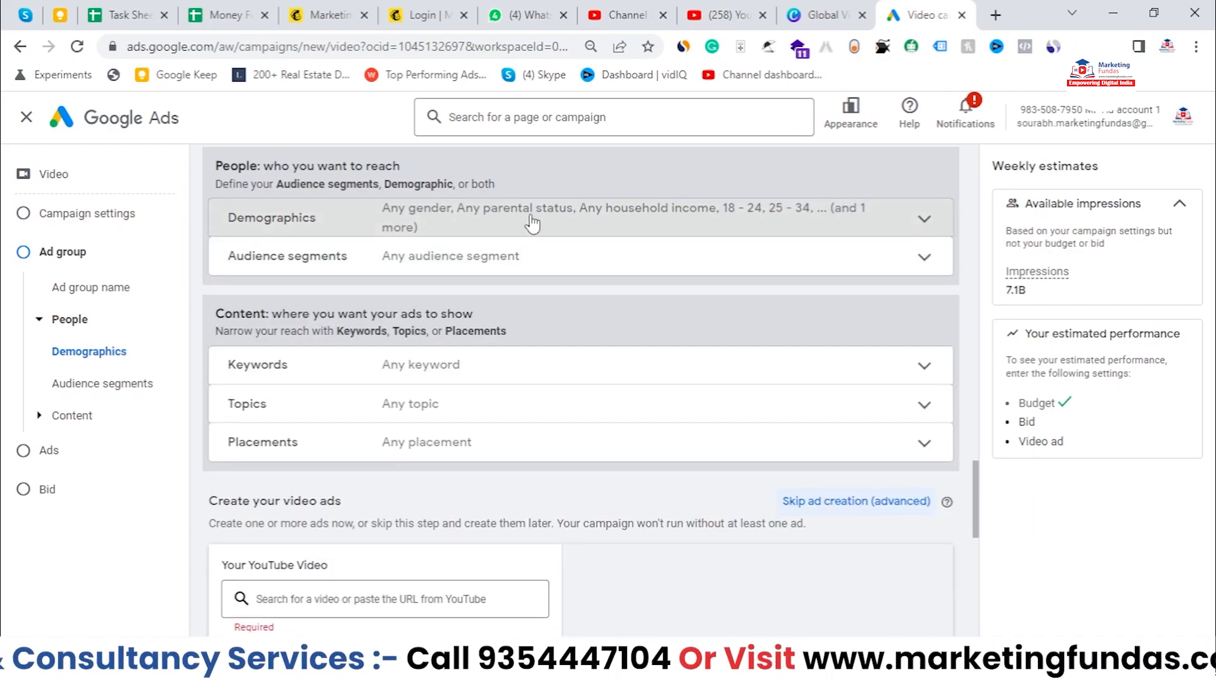
pyautogui.click(532, 223)
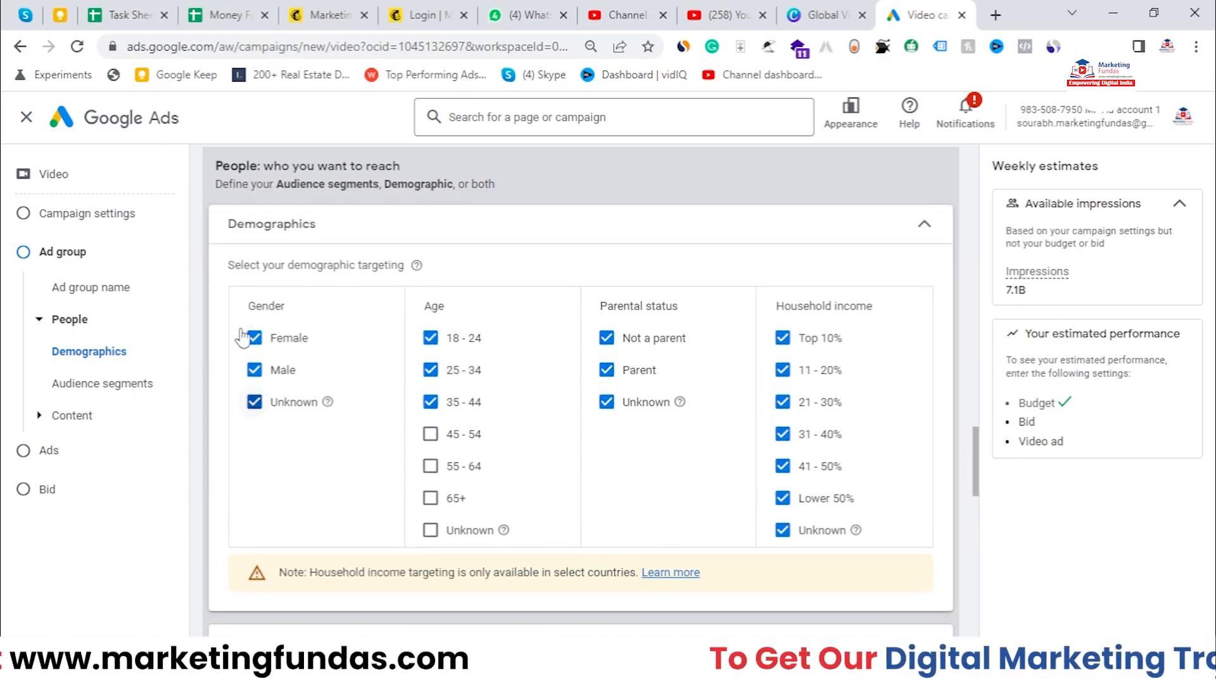
pyautogui.click(772, 240)
# Step: Open Audience segments, browse the segment categories, and collapse the section again
pyautogui.click(515, 250)
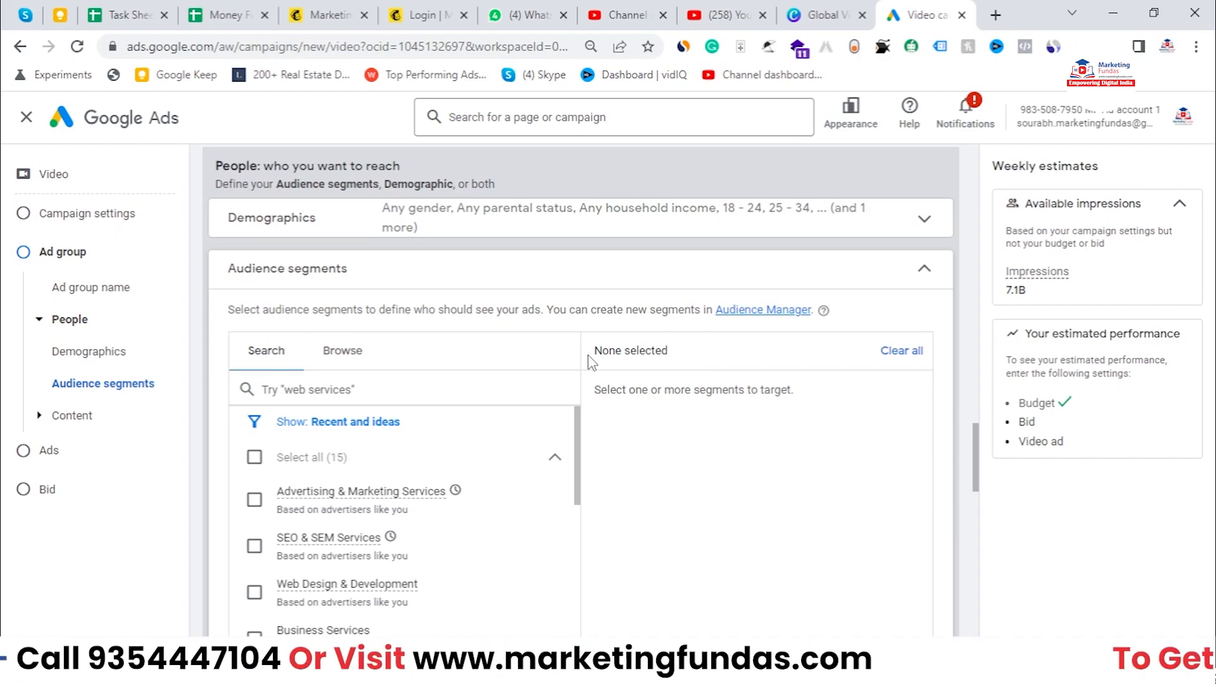
pyautogui.click(342, 351)
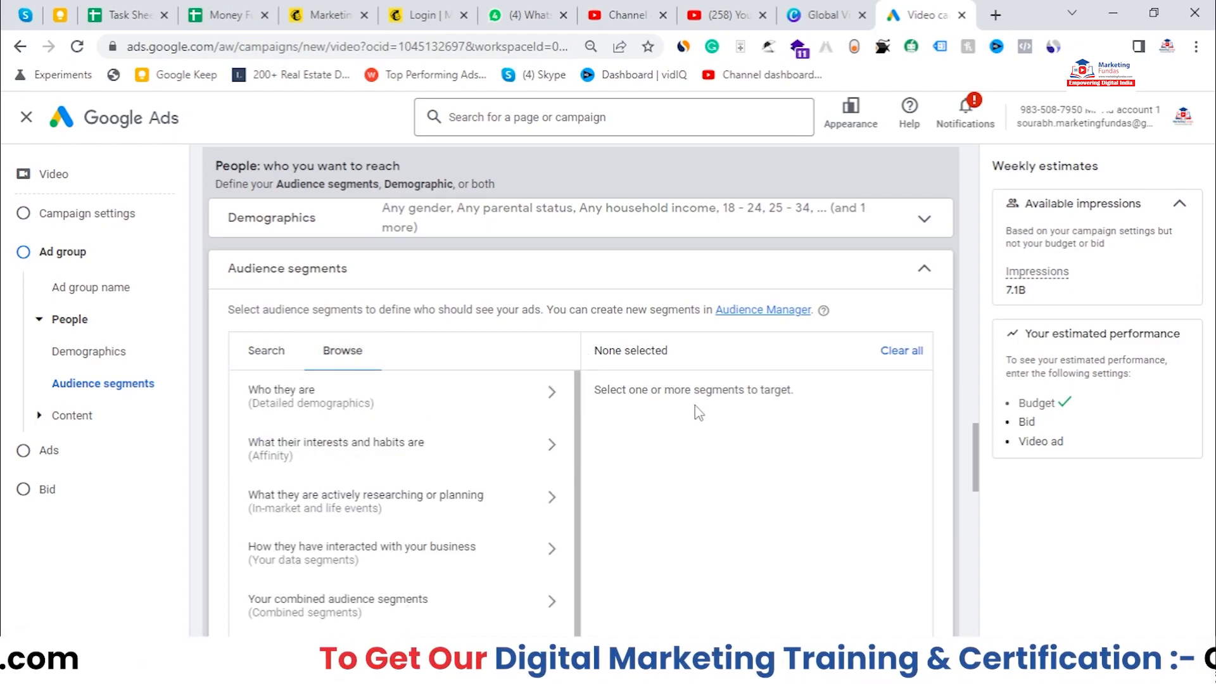
pyautogui.scroll(-1, 698, 413)
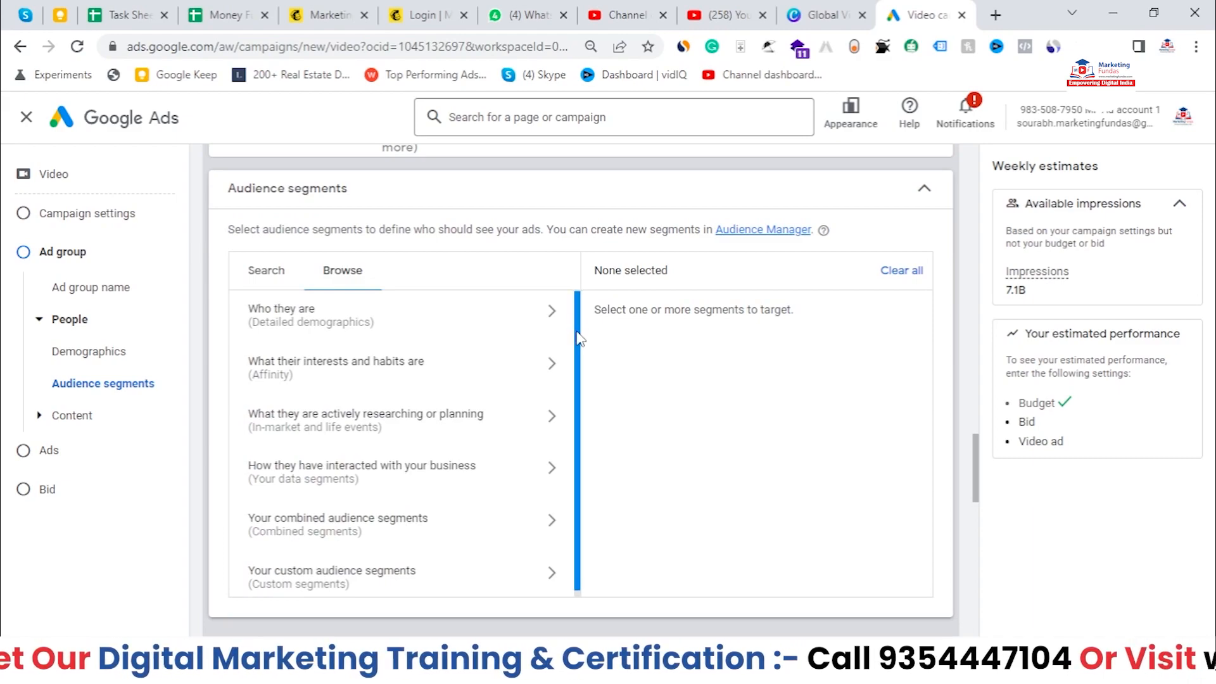
pyautogui.scroll(-1, 579, 328)
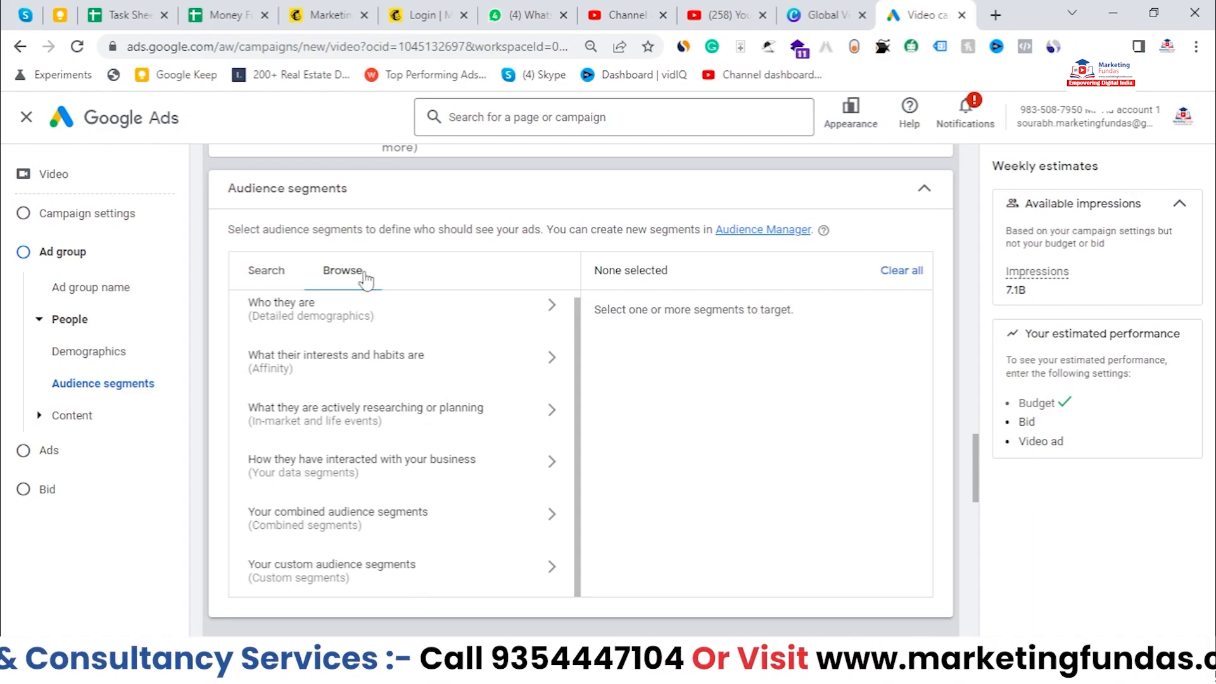
pyautogui.click(896, 188)
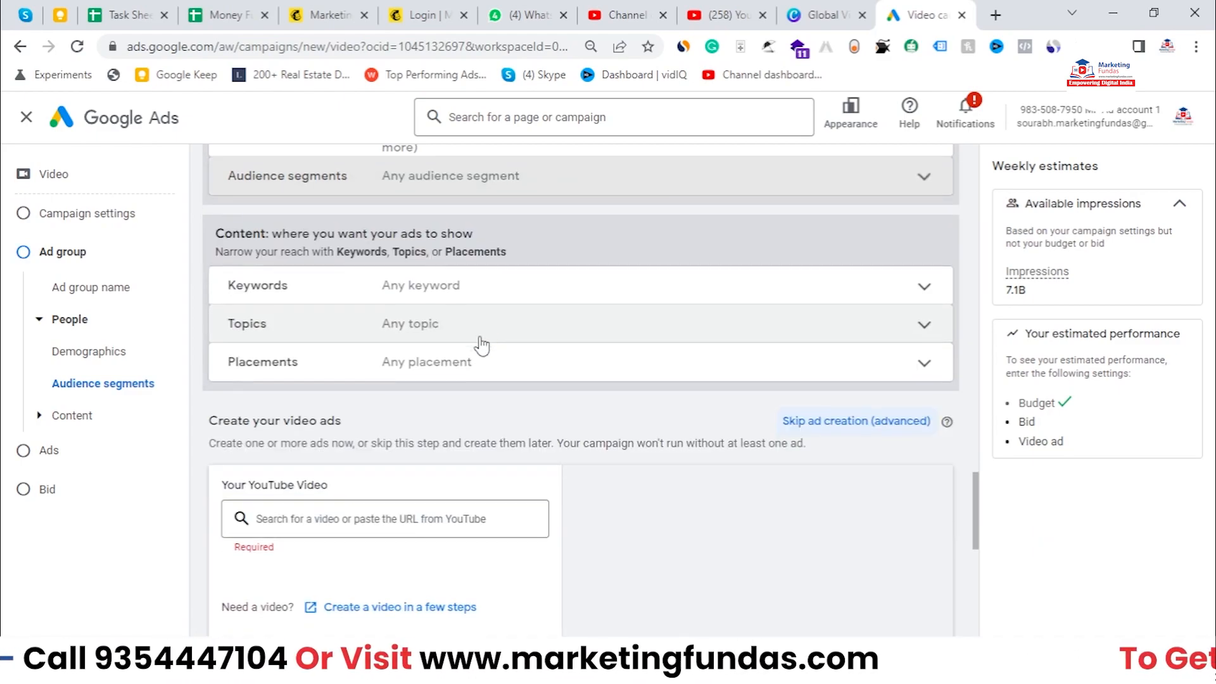
pyautogui.scroll(1, 456, 187)
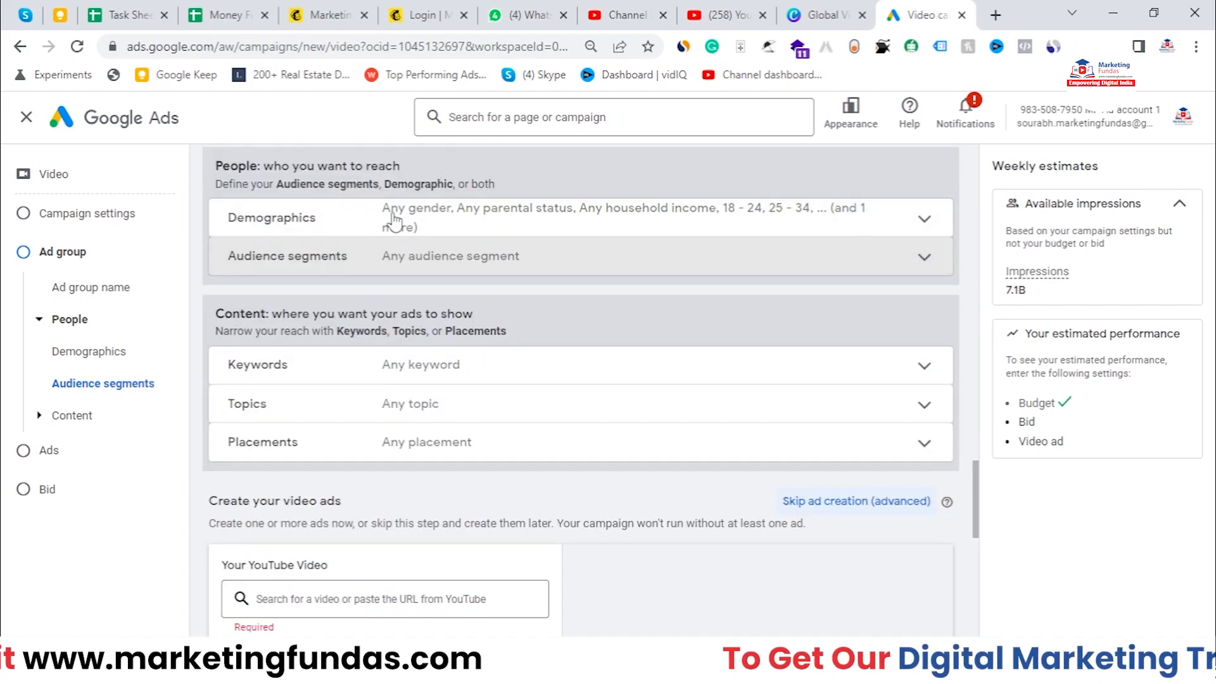
pyautogui.scroll(1, 400, 218)
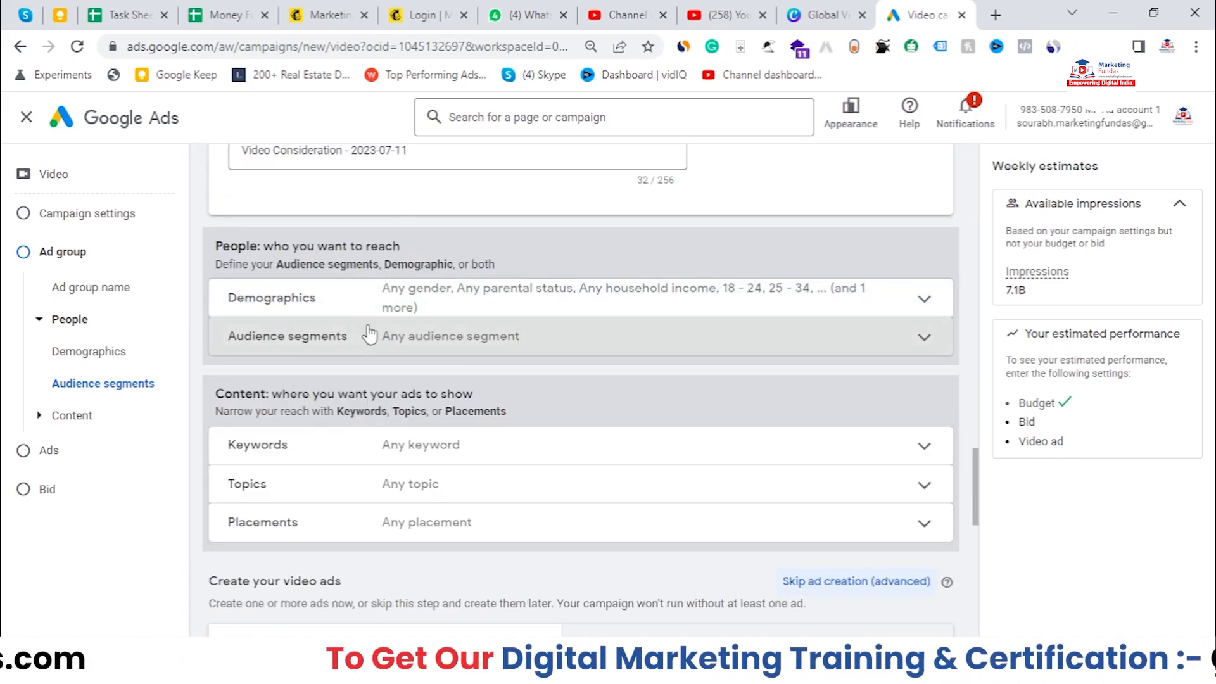
pyautogui.scroll(-1, 370, 334)
pyautogui.moveTo(214, 314); pyautogui.dragTo(485, 310)
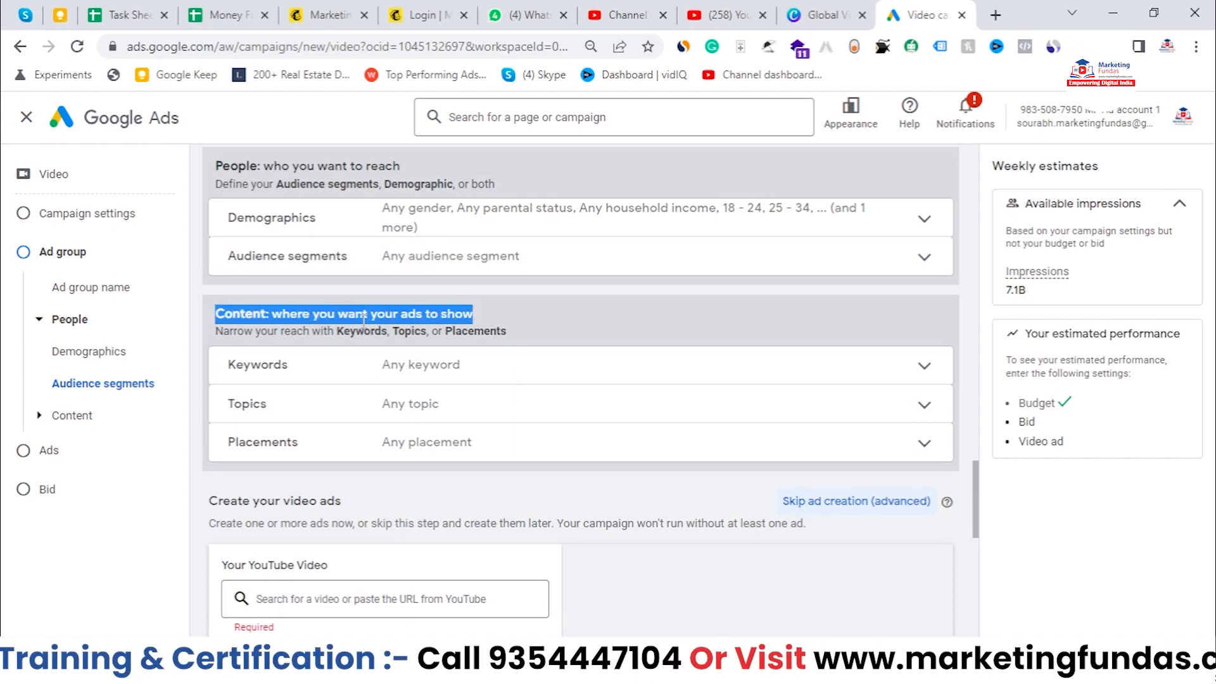
pyautogui.click(582, 324)
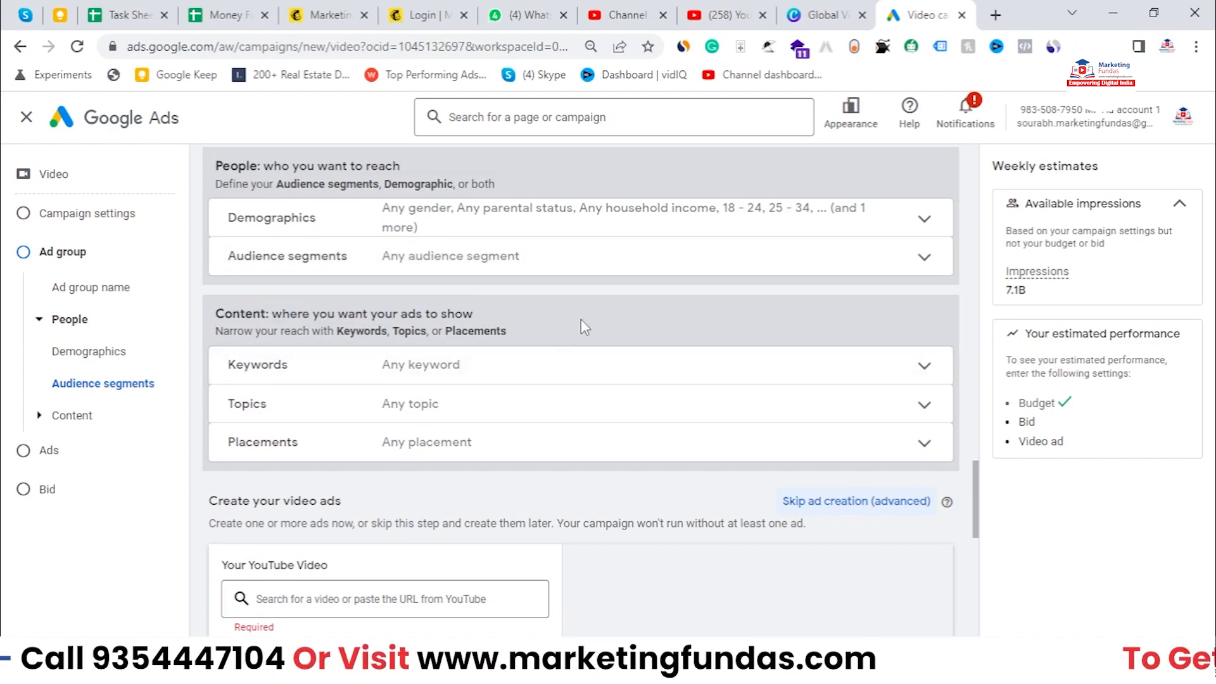
# Step: Open and close the Keywords targeting section under Content
pyautogui.scroll(-1, 580, 323)
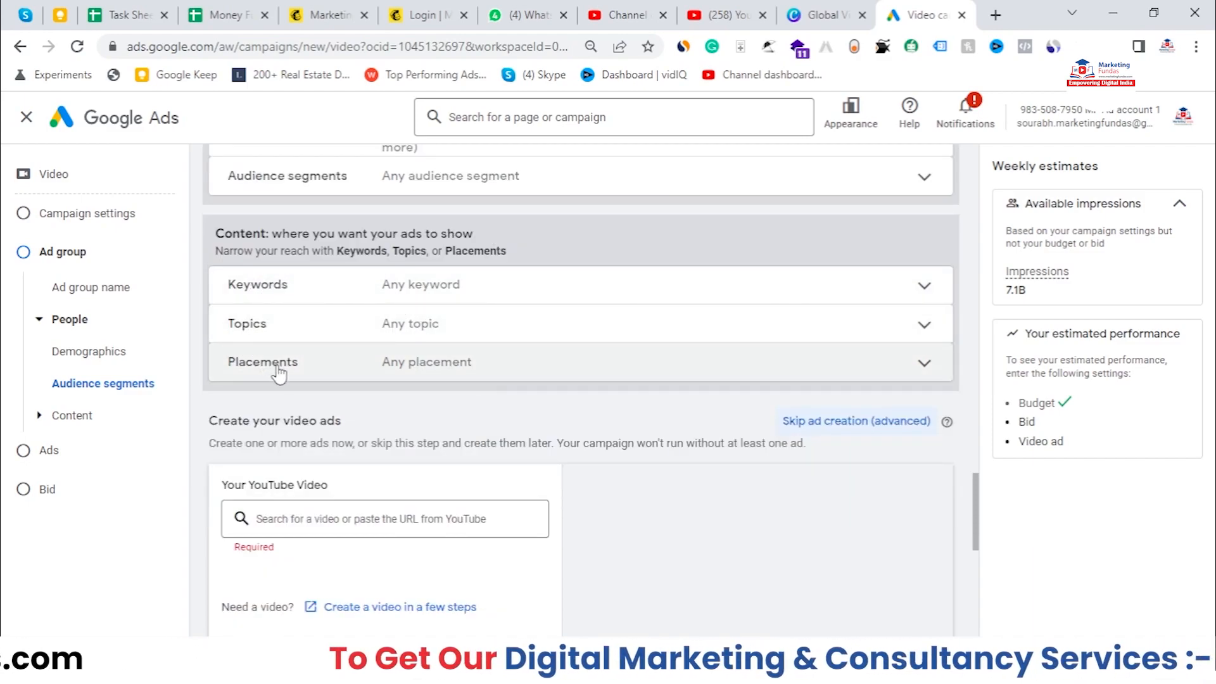
pyautogui.click(501, 297)
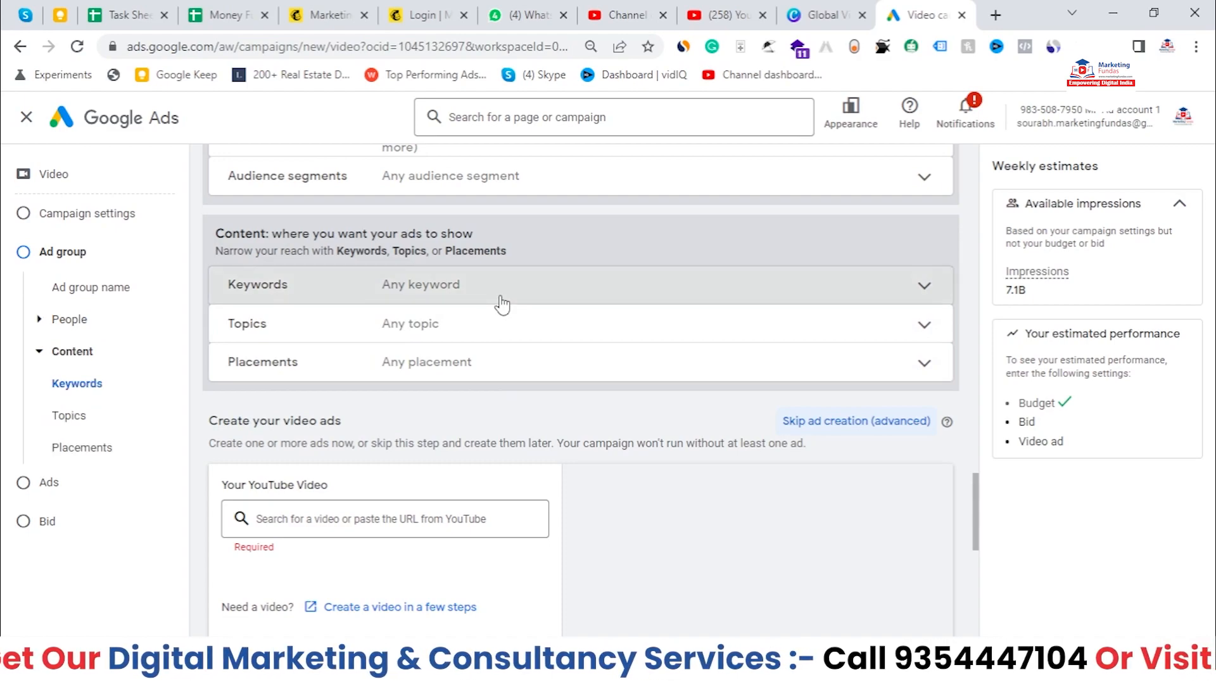
pyautogui.click(483, 402)
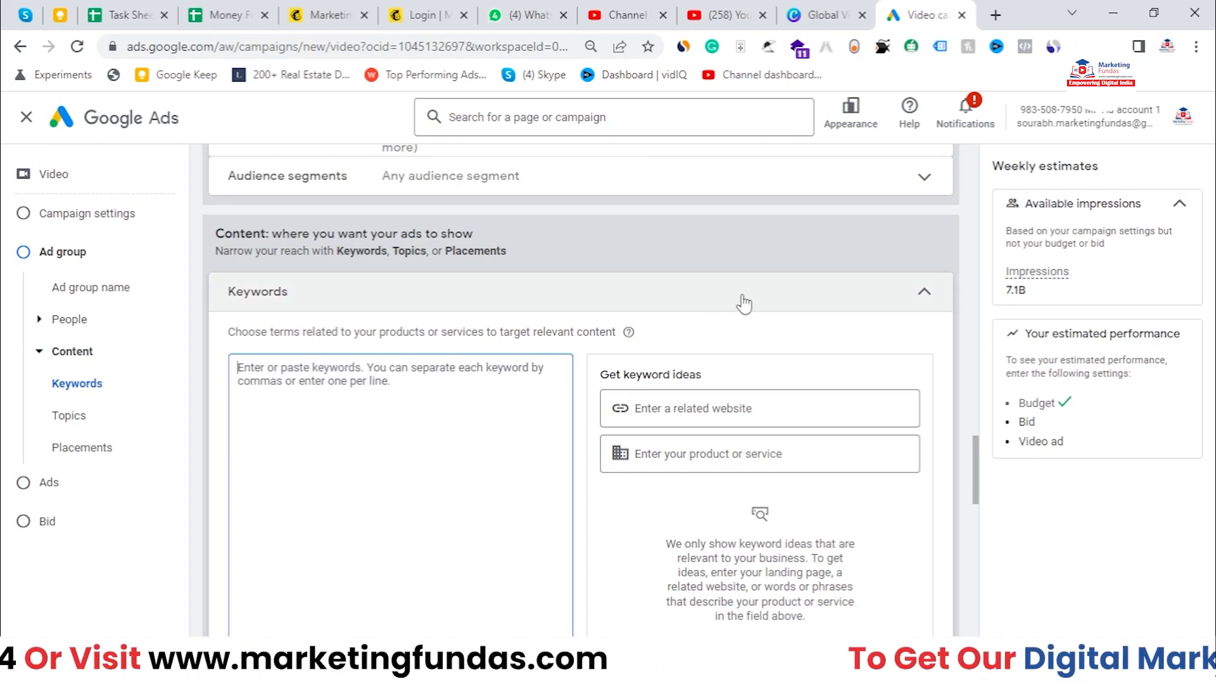
pyautogui.click(780, 295)
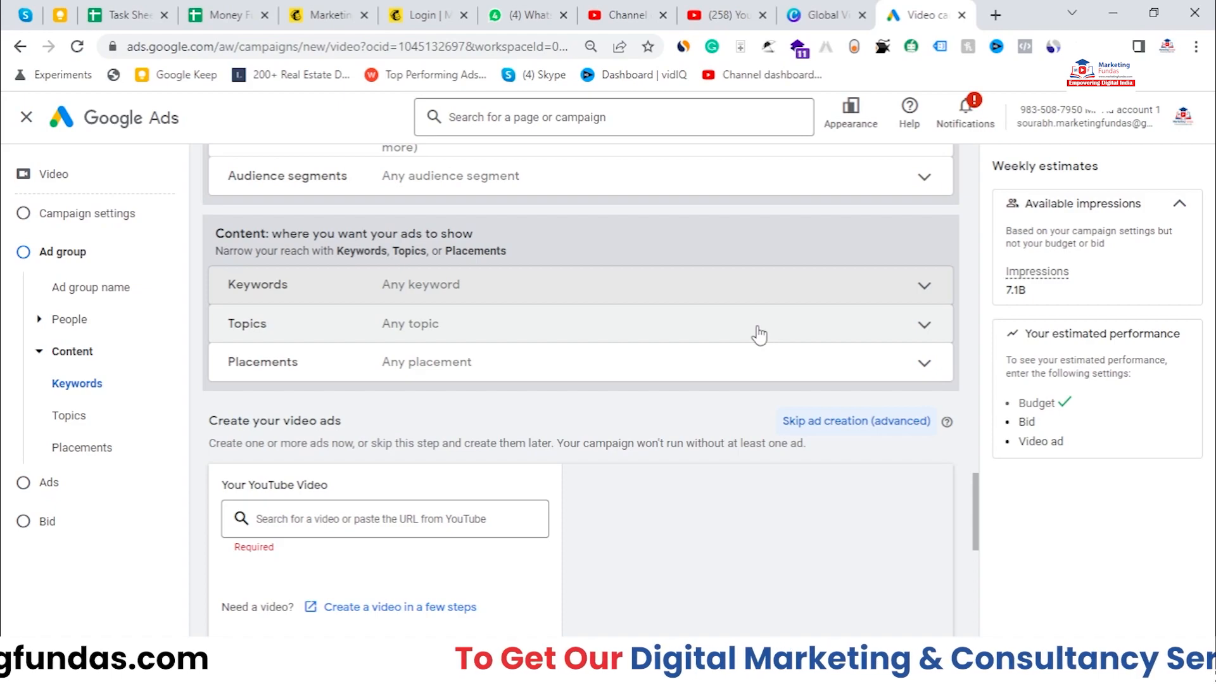
pyautogui.press('Escape')
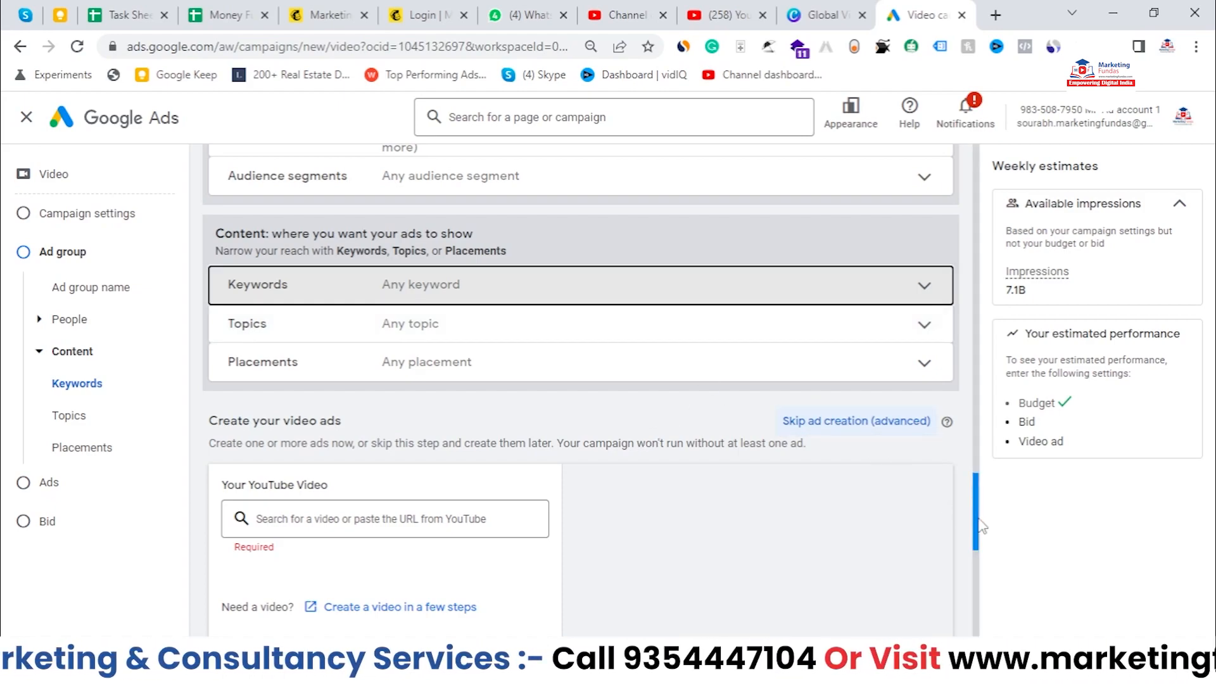
pyautogui.scroll(2, 809, 363)
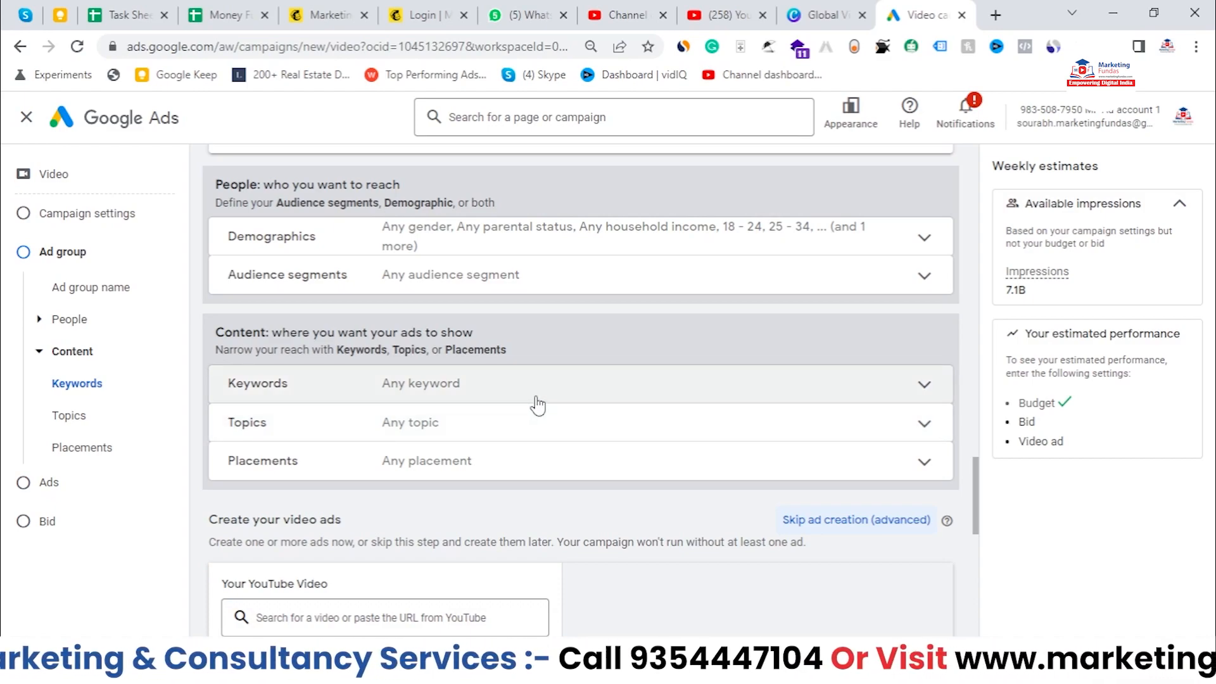
pyautogui.click(856, 380)
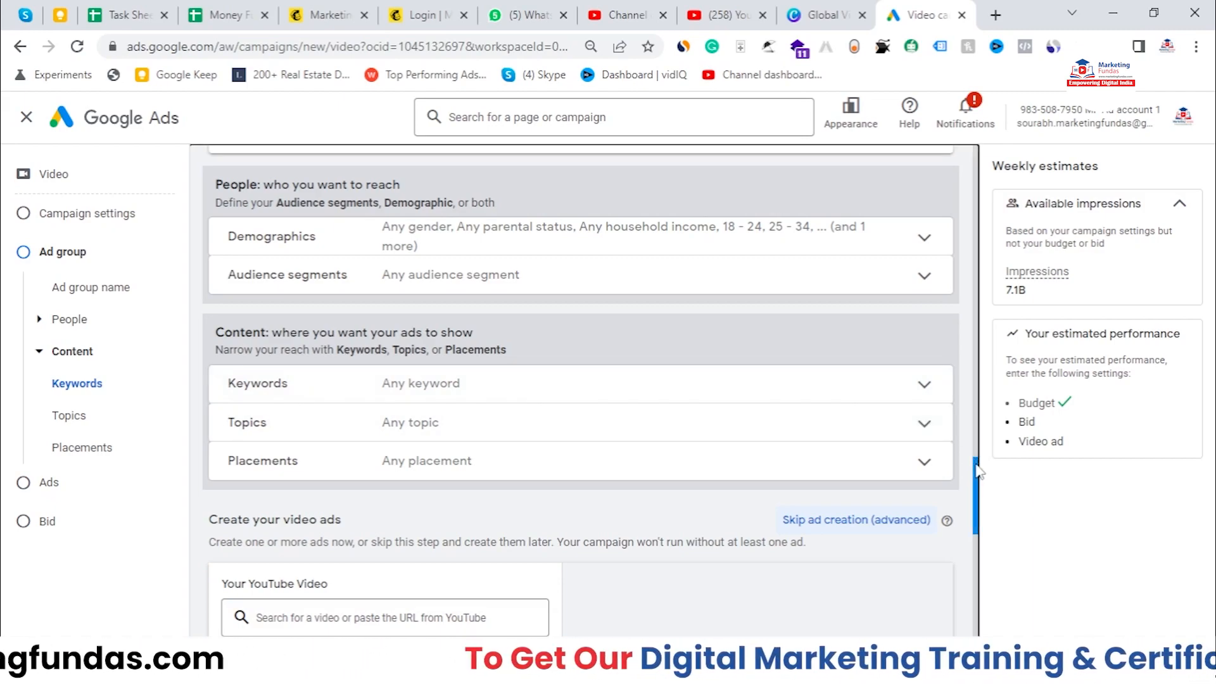
pyautogui.moveTo(978, 472); pyautogui.dragTo(979, 466)
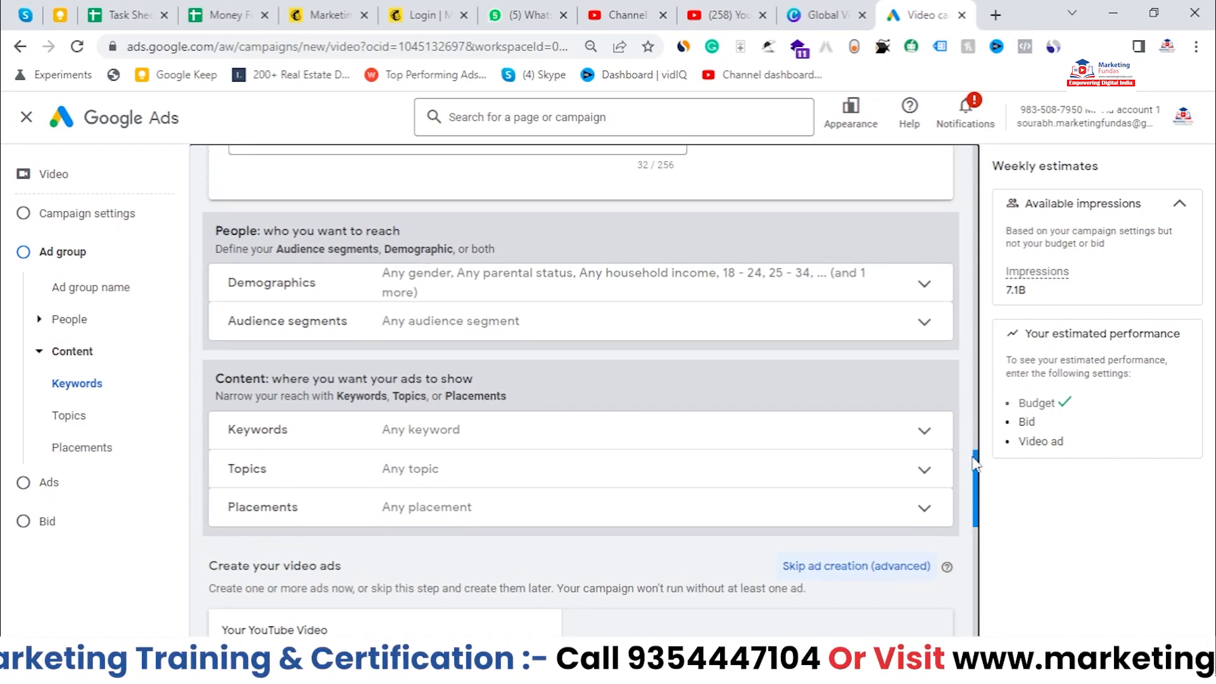
pyautogui.scroll(-3, 670, 429)
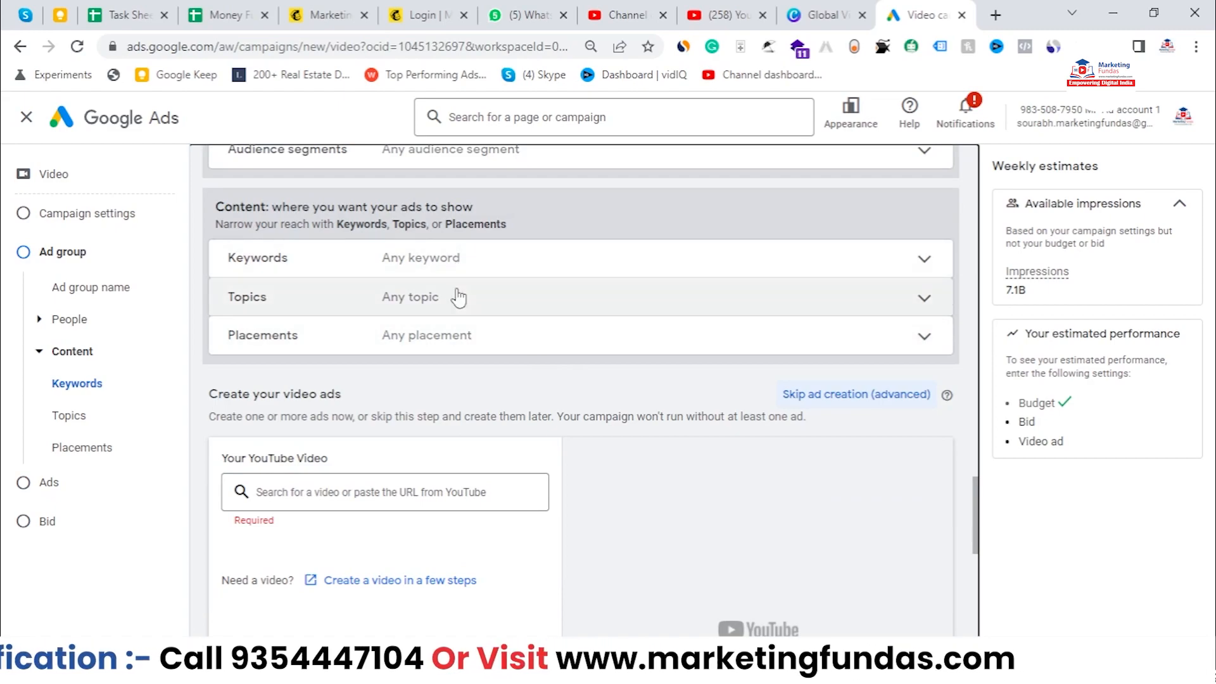
# Step: Open Placements targeting and browse the Video lineups categories before returning to the main list
pyautogui.click(492, 273)
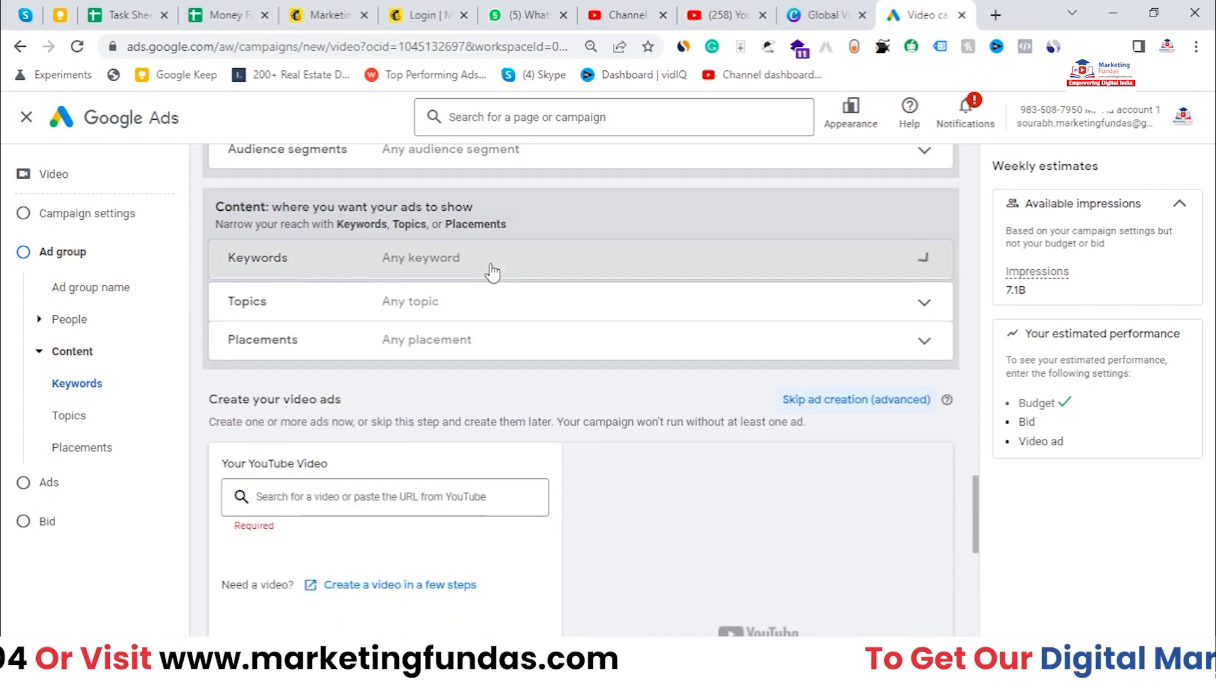
pyautogui.click(429, 345)
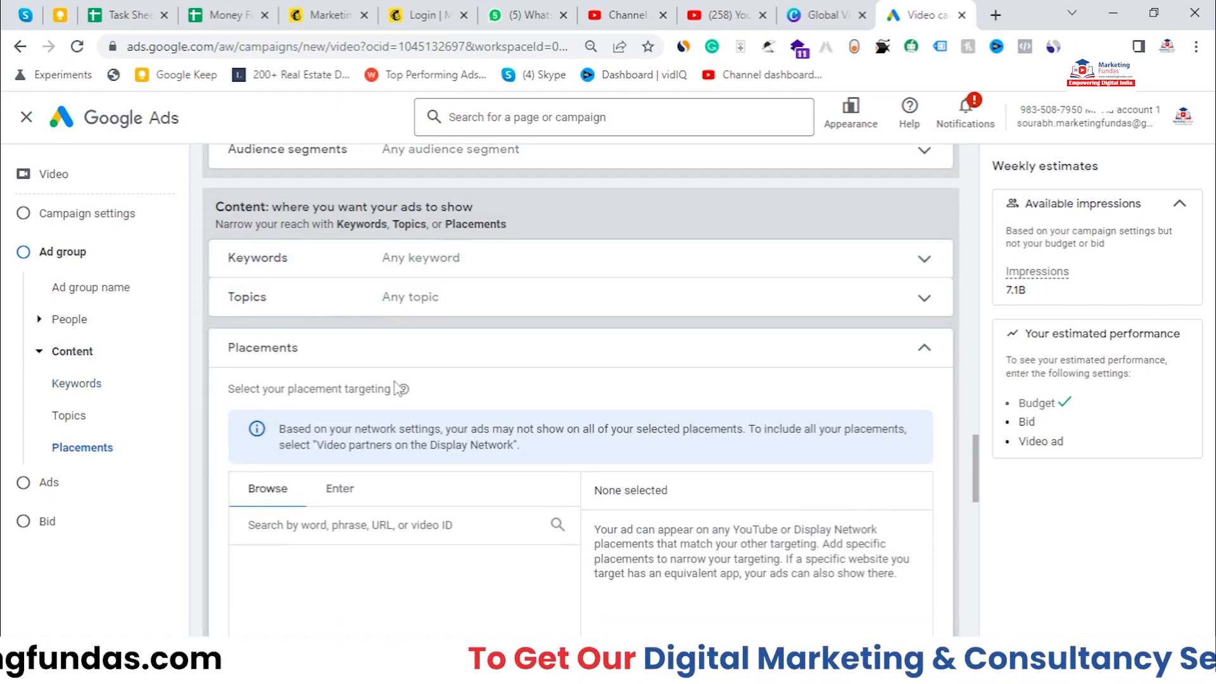
pyautogui.scroll(-3, 400, 448)
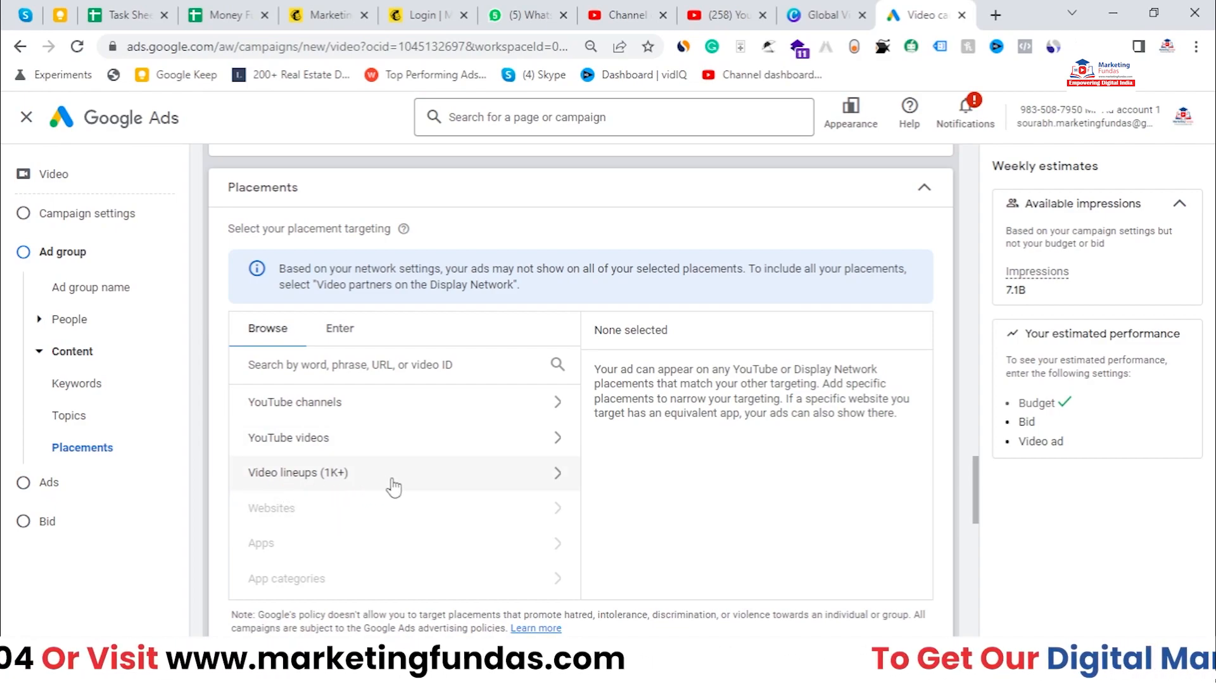
pyautogui.click(450, 486)
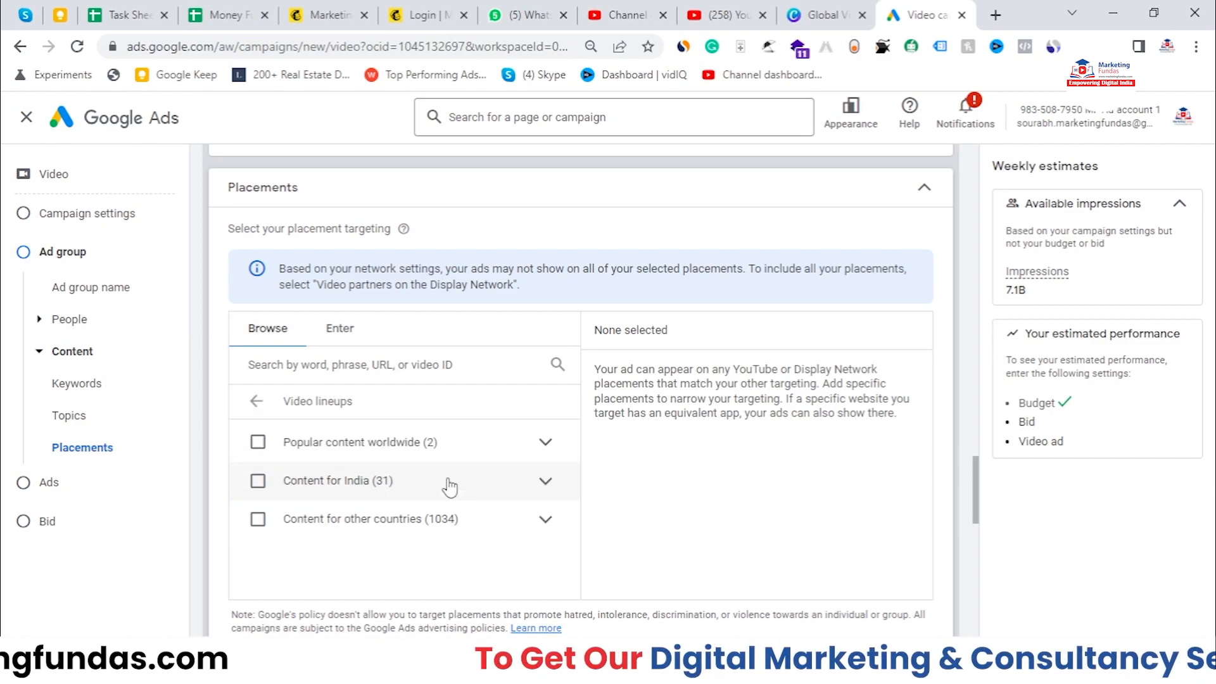
pyautogui.click(442, 460)
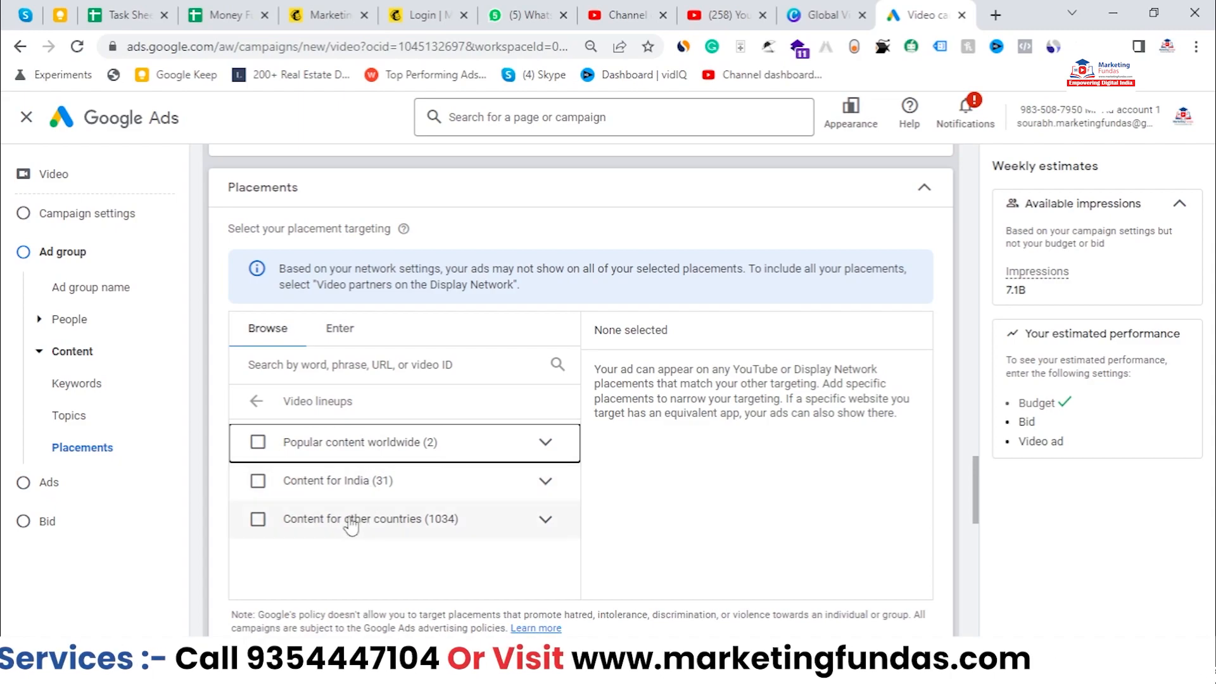
pyautogui.click(257, 401)
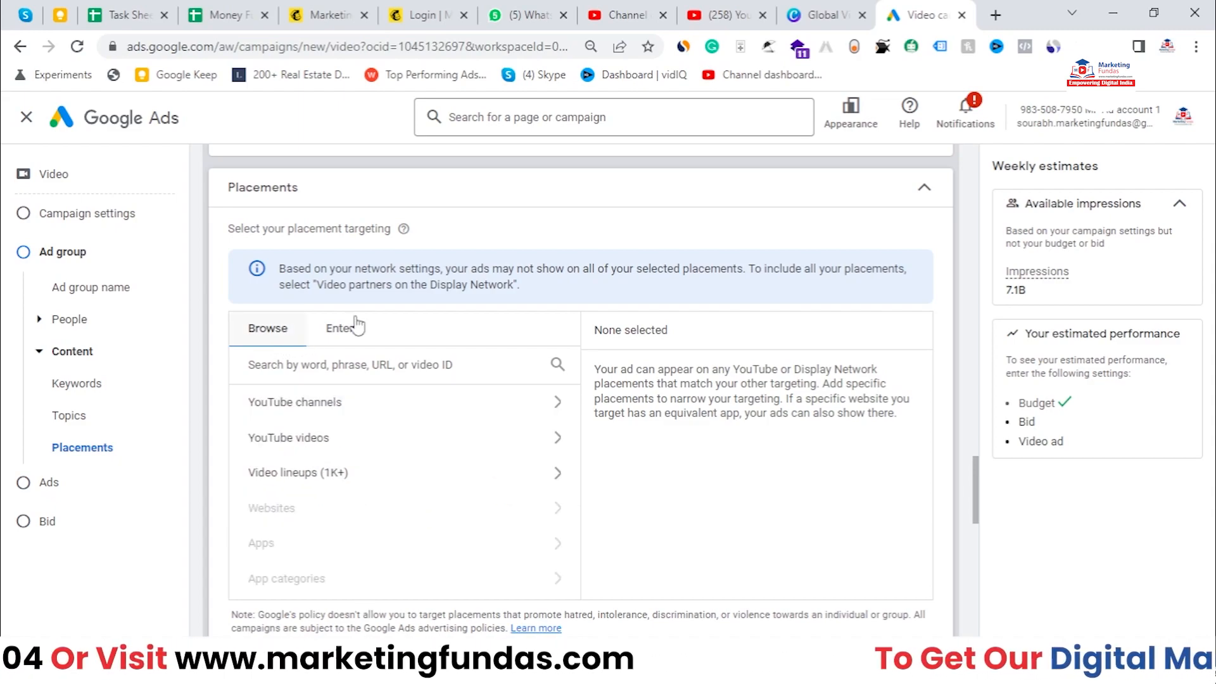
# Step: Search the topics for "Digital marketing" and select the Advertising & Marketing topic under Business & Industrial
pyautogui.scroll(2, 476, 213)
pyautogui.click(475, 217)
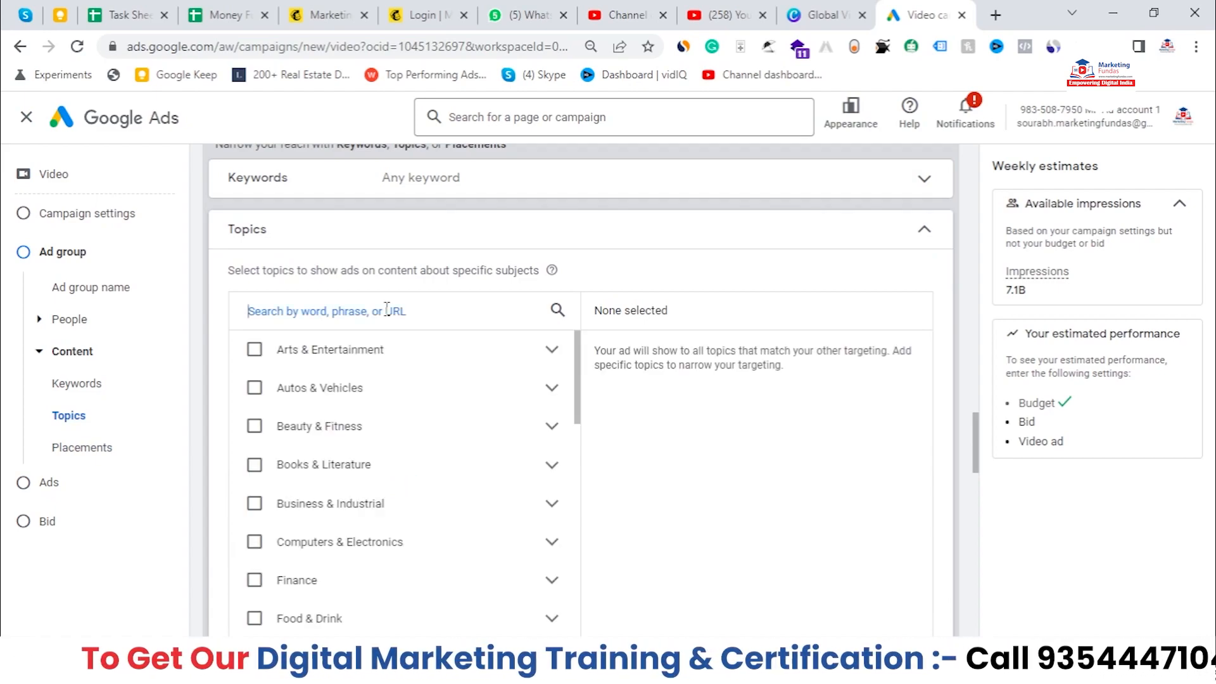
pyautogui.write('Digital')
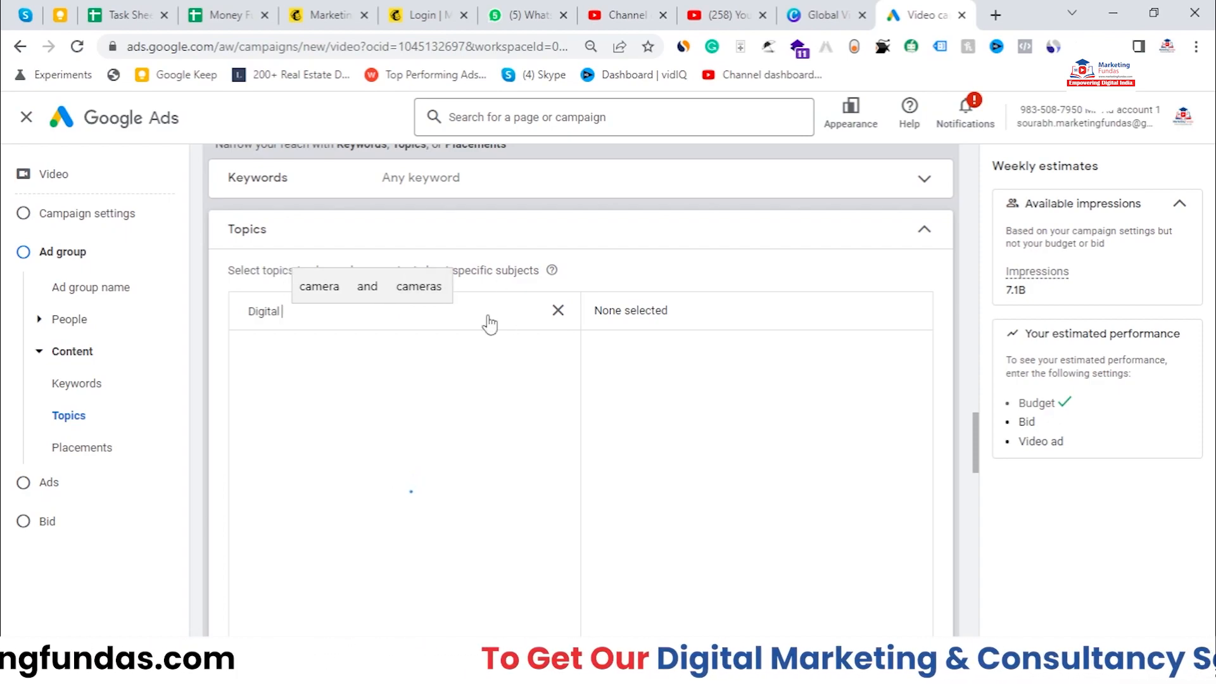
pyautogui.write('marketing')
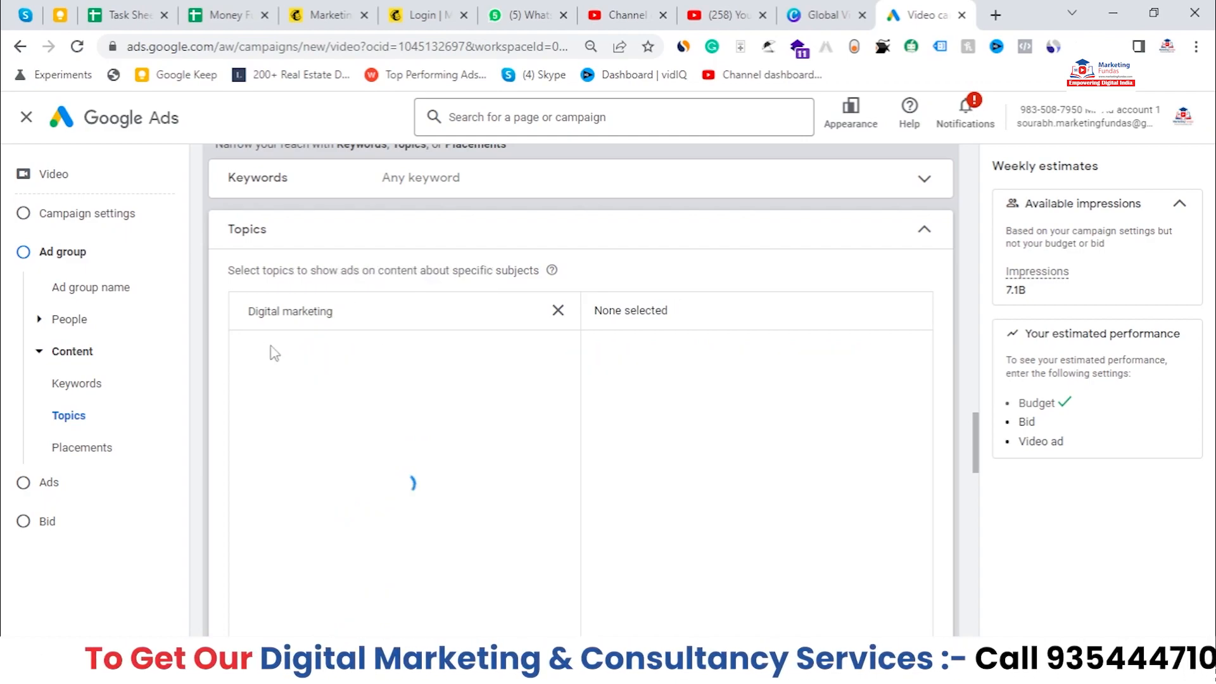
pyautogui.moveTo(378, 329); pyautogui.dragTo(216, 319)
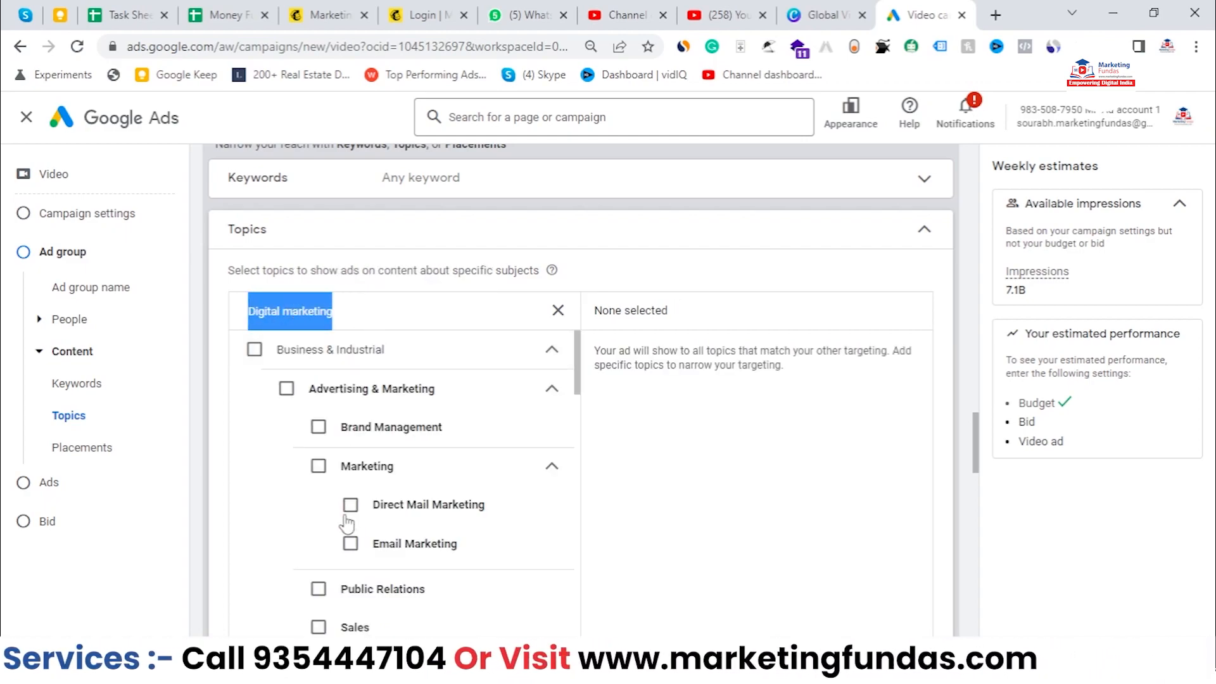
pyautogui.scroll(-1, 387, 356)
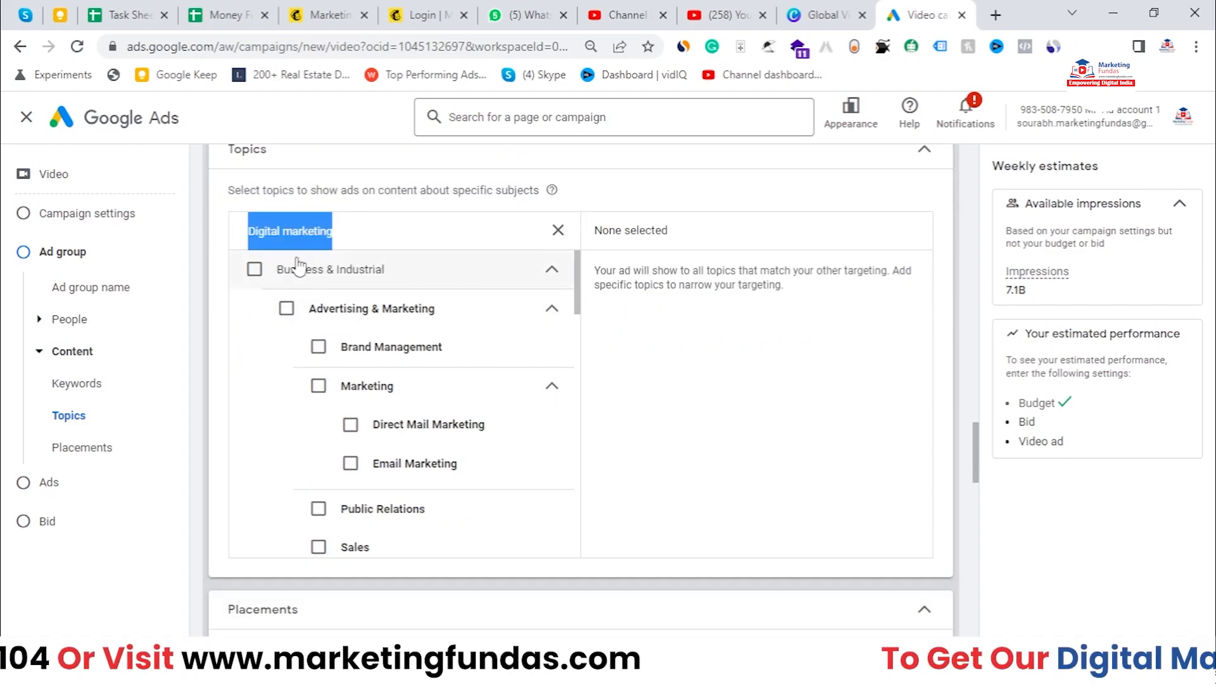
pyautogui.scroll(-1, 306, 444)
pyautogui.scroll(-3, 306, 452)
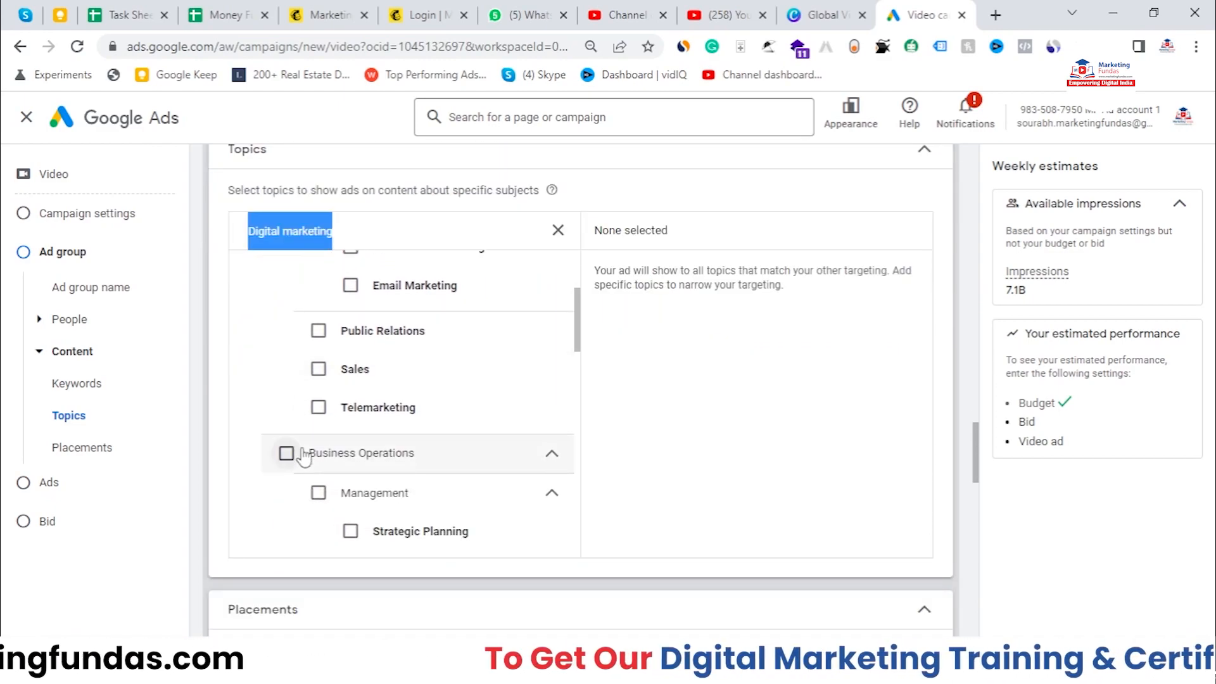
pyautogui.scroll(3, 298, 456)
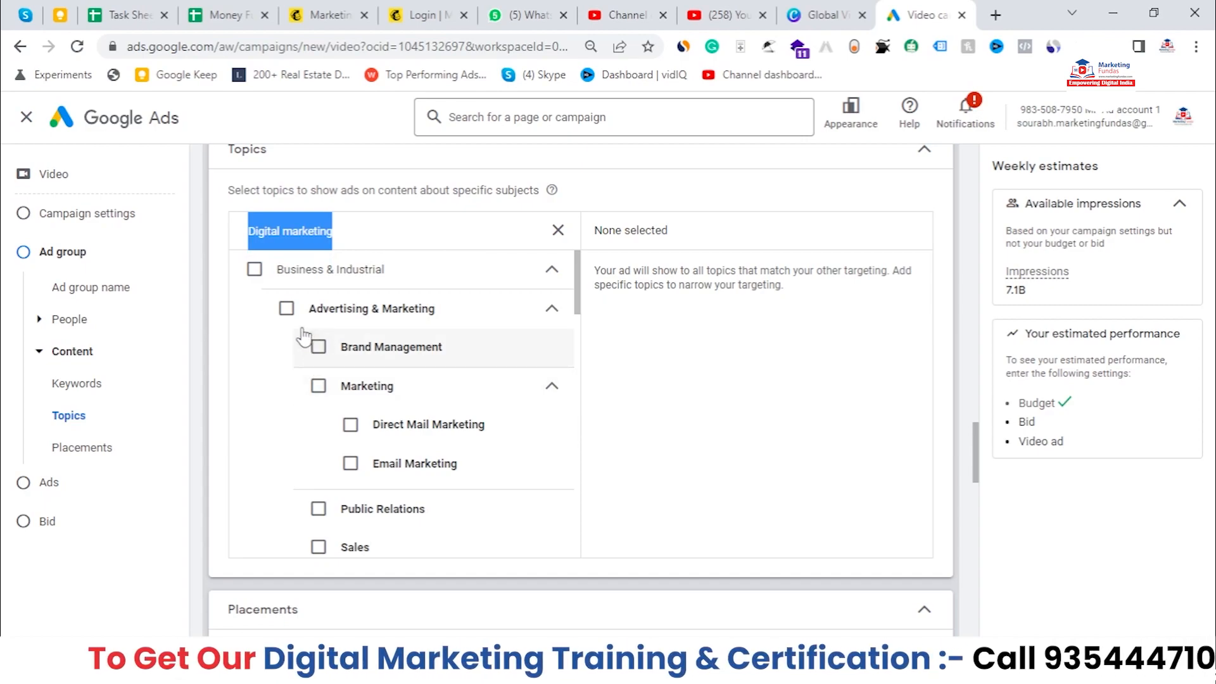
pyautogui.click(285, 313)
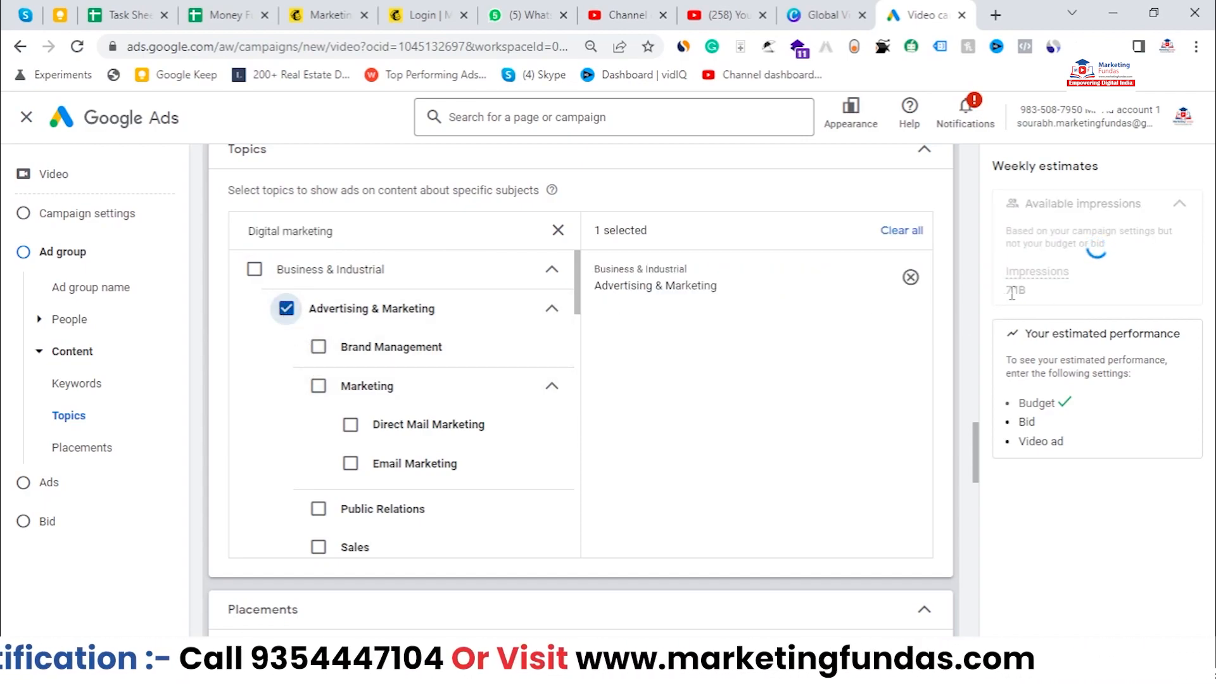
# Step: Collapse the Topics and Placements targeting sections
pyautogui.moveTo(1006, 295); pyautogui.dragTo(1018, 287)
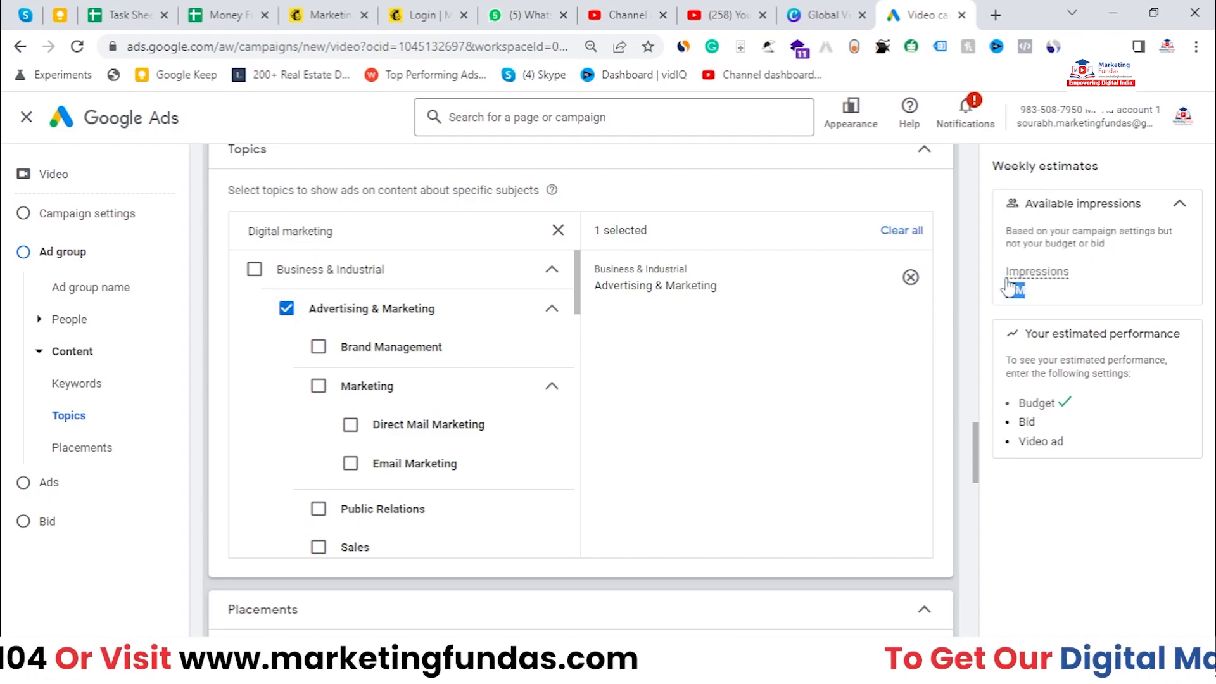
pyautogui.click(549, 274)
pyautogui.click(549, 274)
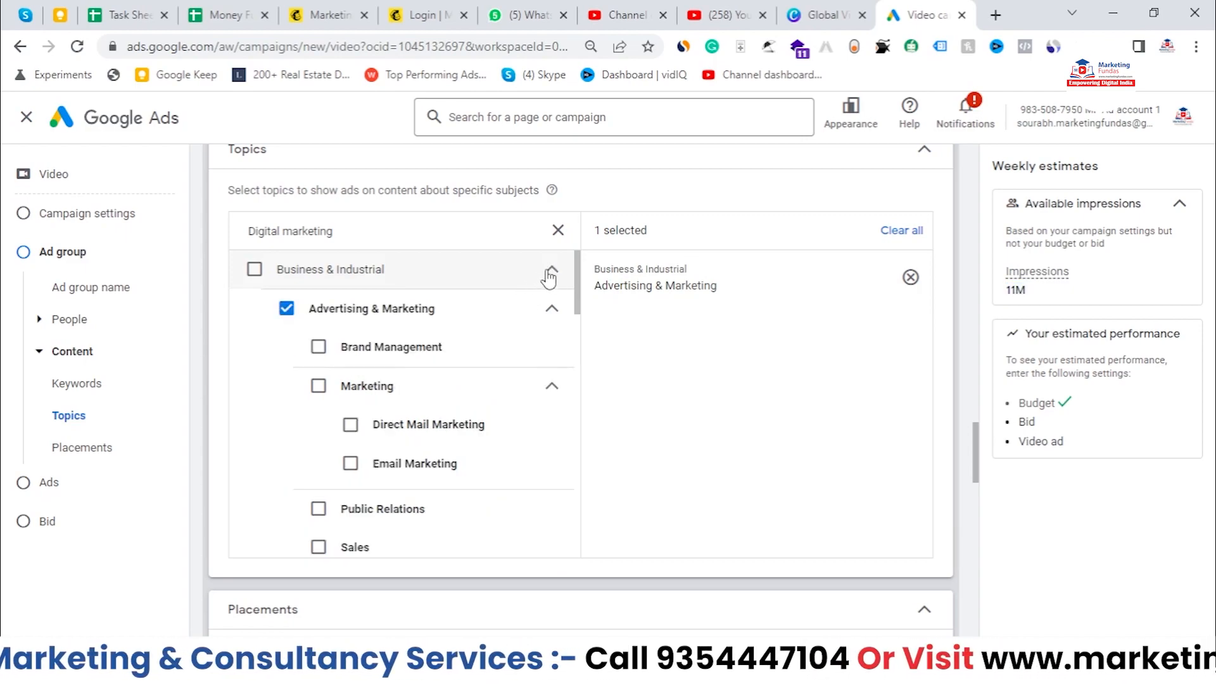
pyautogui.scroll(1, 801, 203)
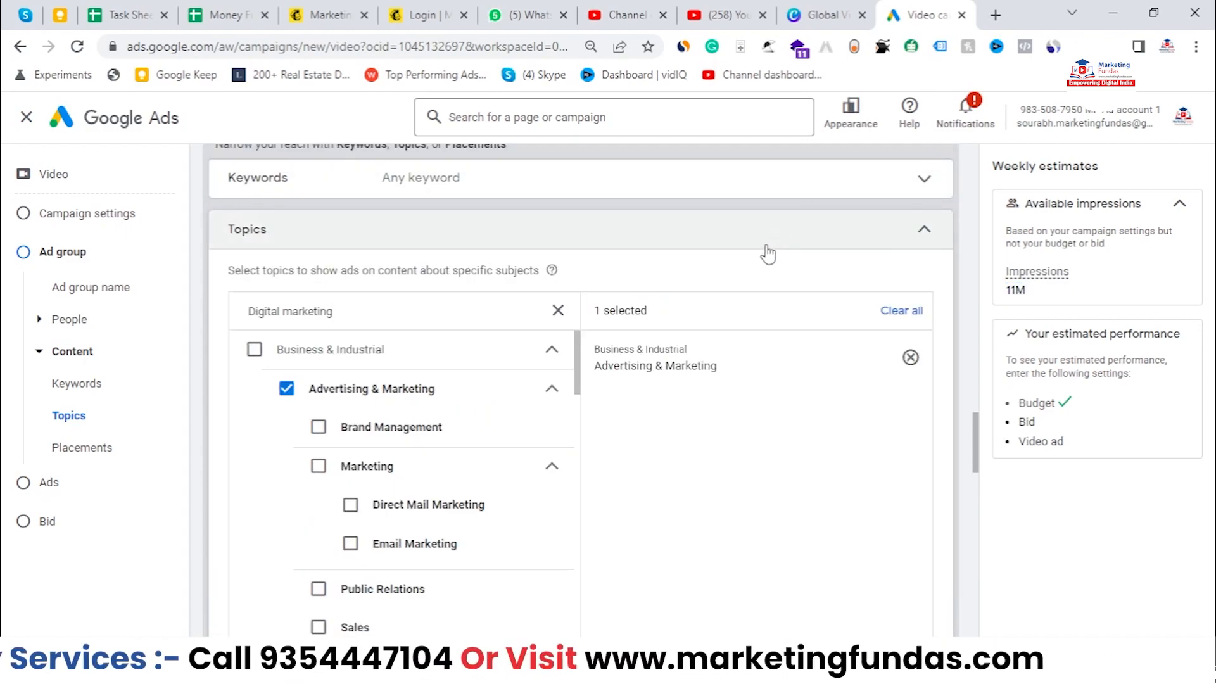
pyautogui.click(768, 245)
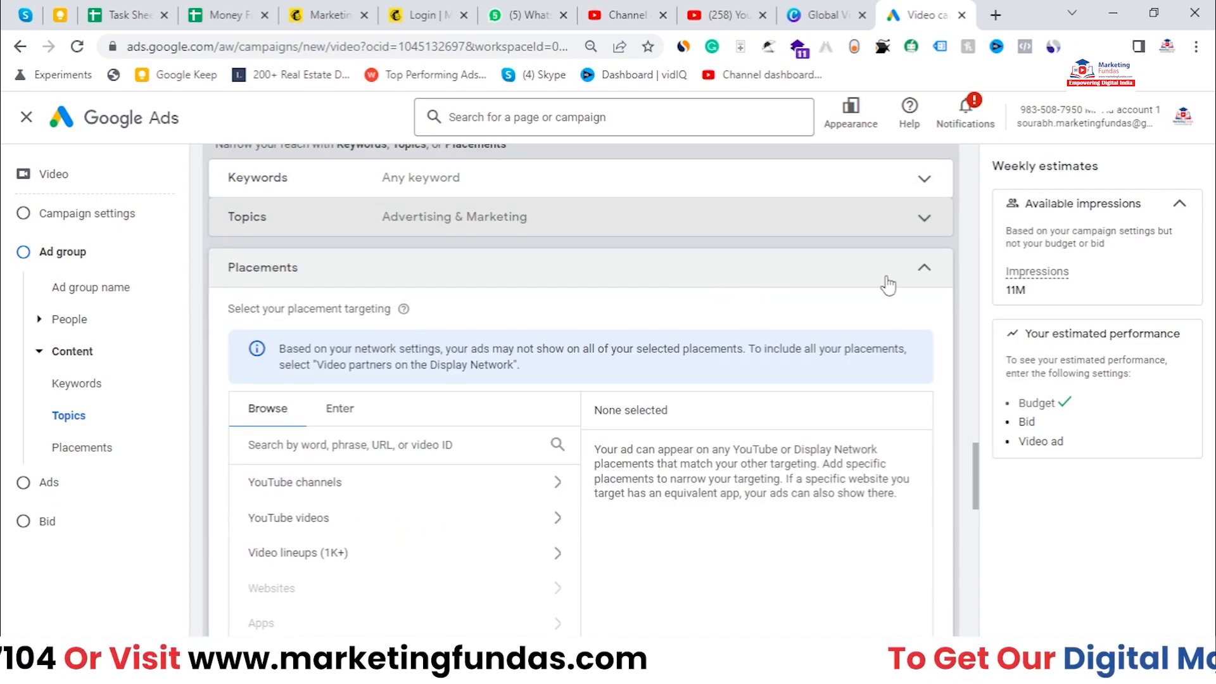
pyautogui.click(888, 285)
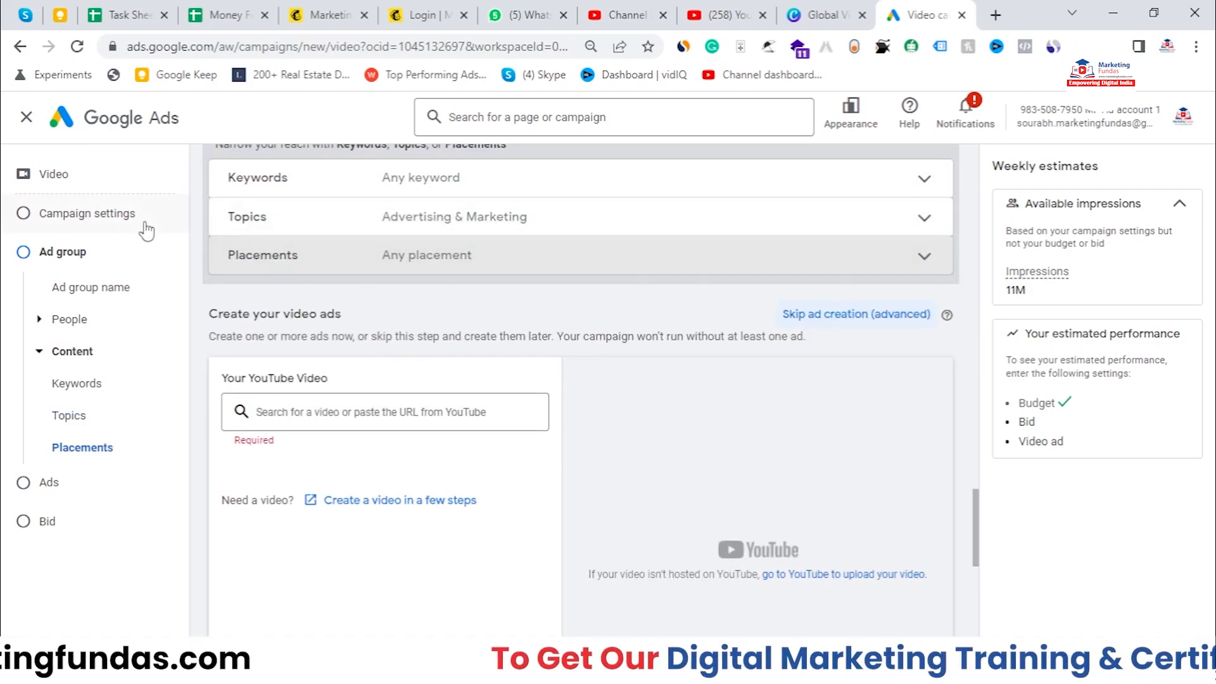
# Step: Open a new tab with the YouTube ad video, copy its page URL, and pause playback
pyautogui.scroll(-2, 619, 263)
pyautogui.scroll(2, 621, 263)
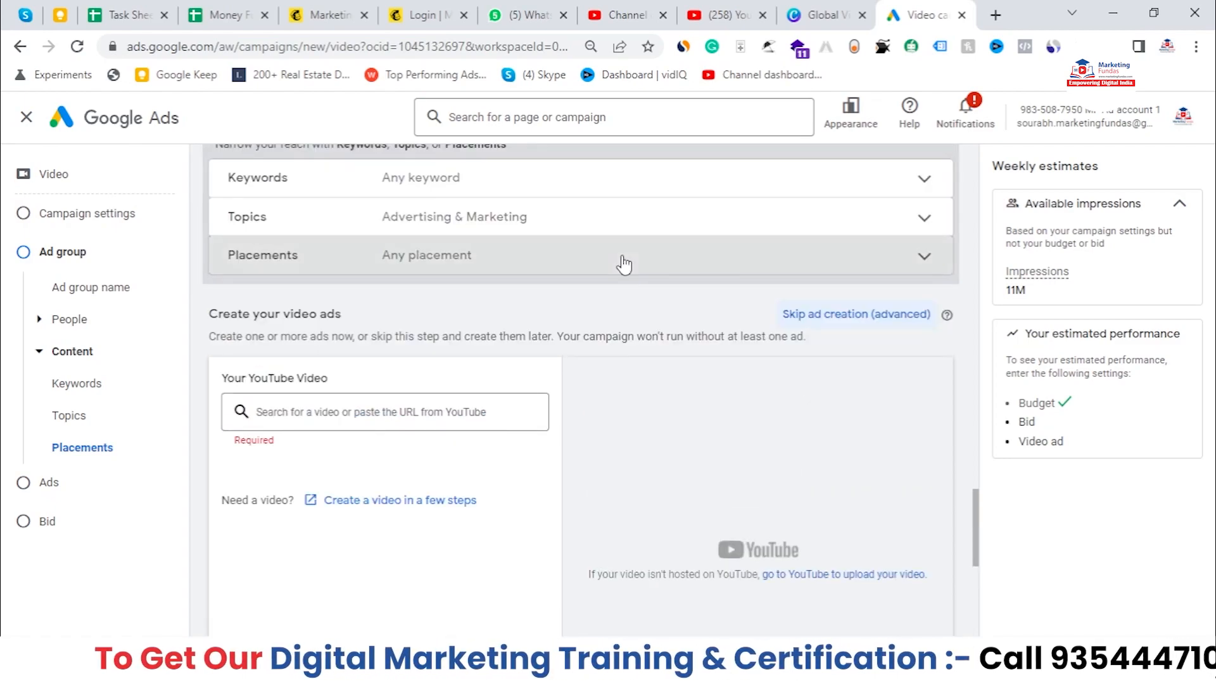
pyautogui.scroll(-2, 624, 264)
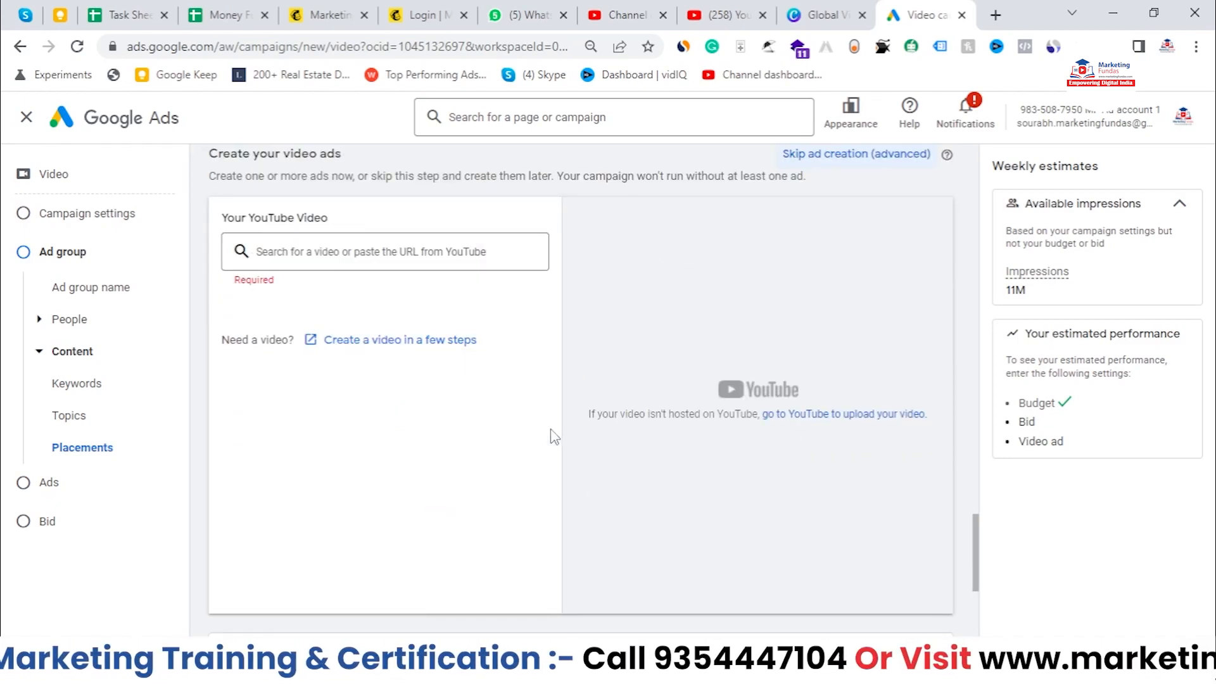
pyautogui.click(370, 251)
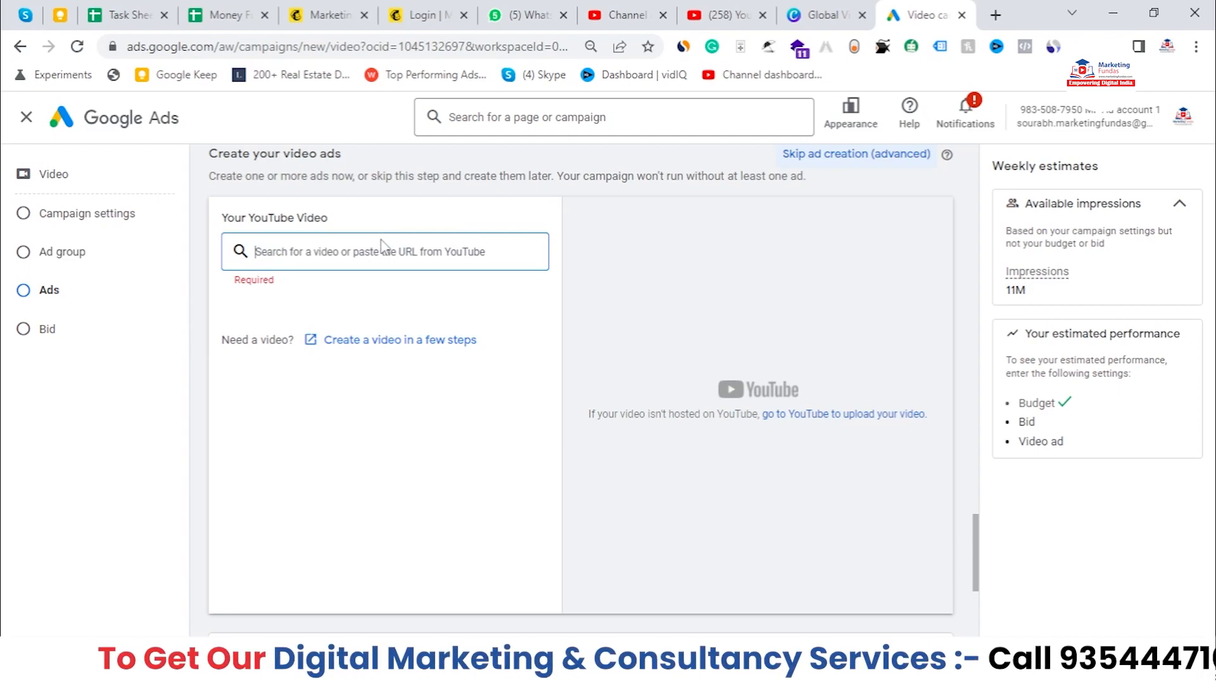
pyautogui.click(996, 14)
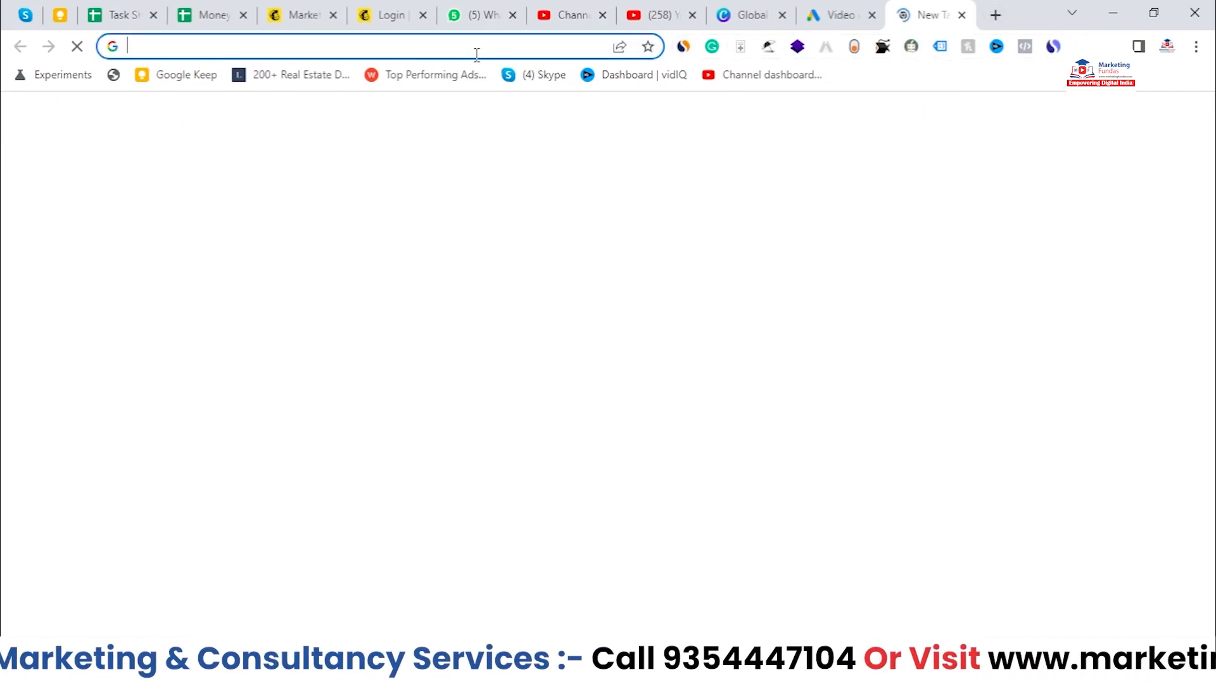
pyautogui.click(477, 51)
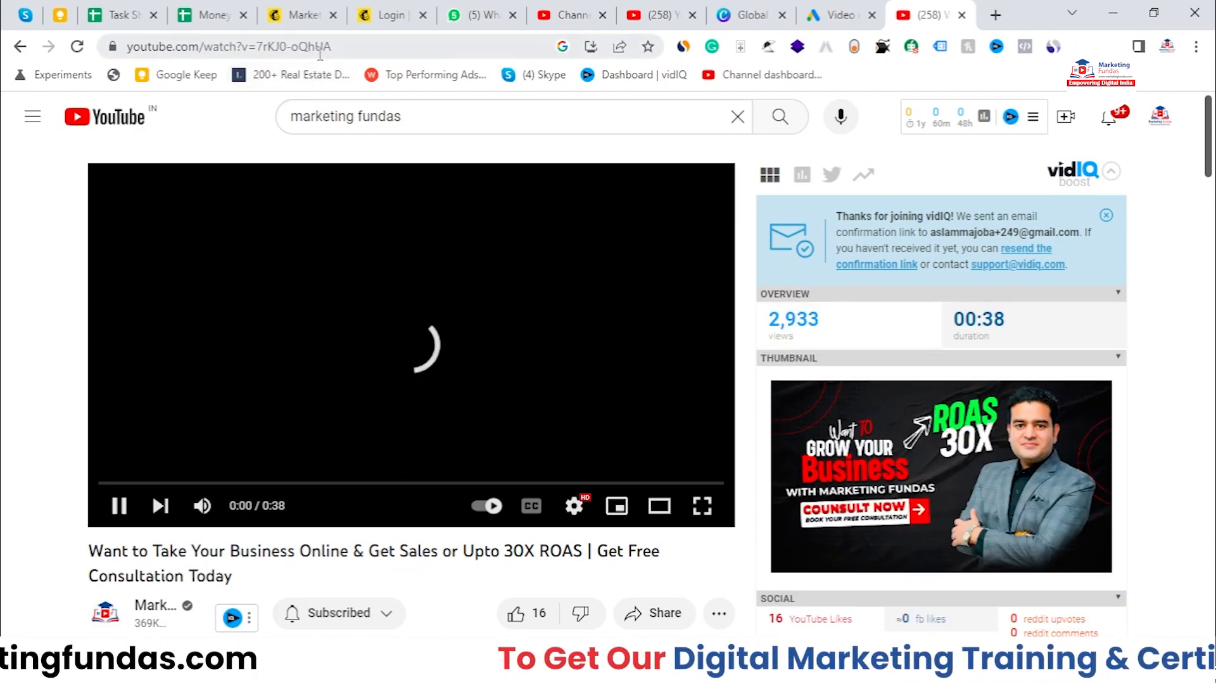
pyautogui.click(320, 56)
pyautogui.hotkey('ctrl', 'c')
pyautogui.rightClick(320, 54)
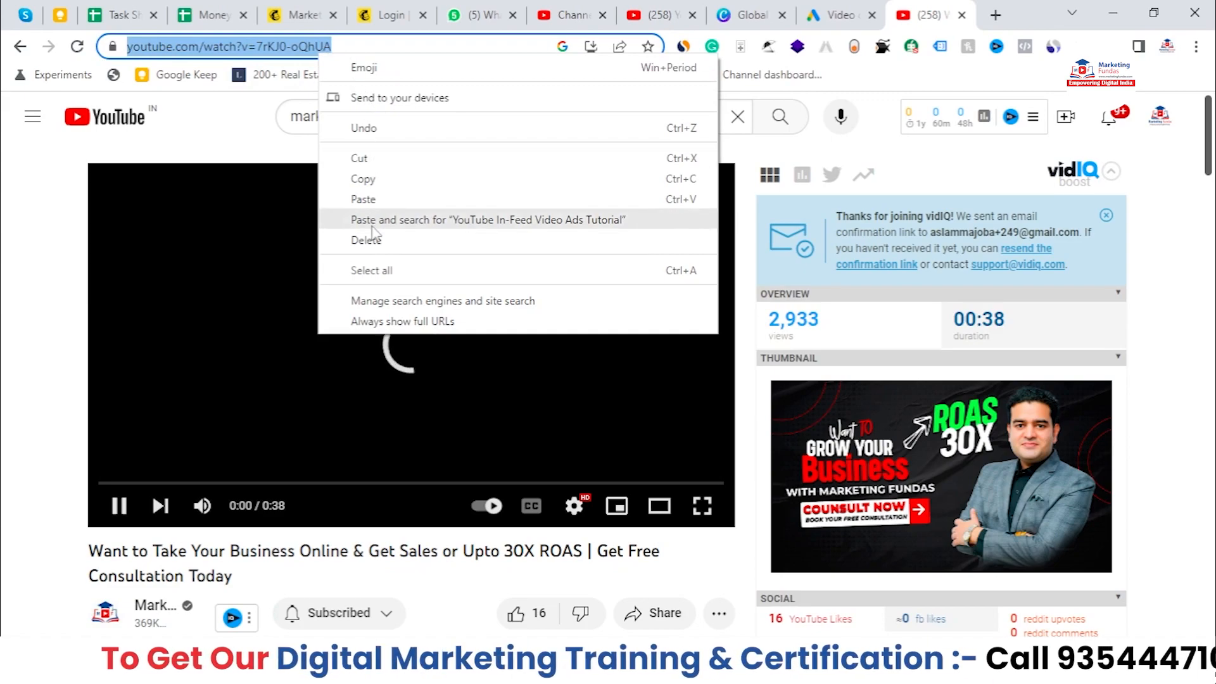
pyautogui.click(370, 181)
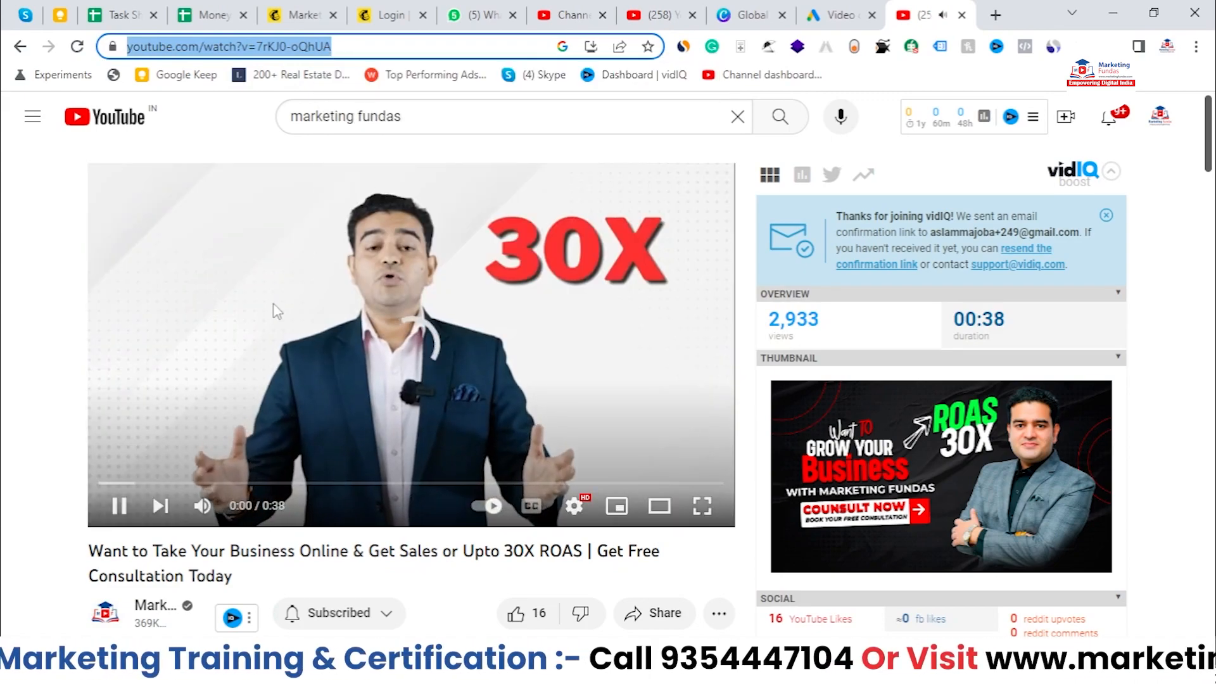
pyautogui.click(160, 465)
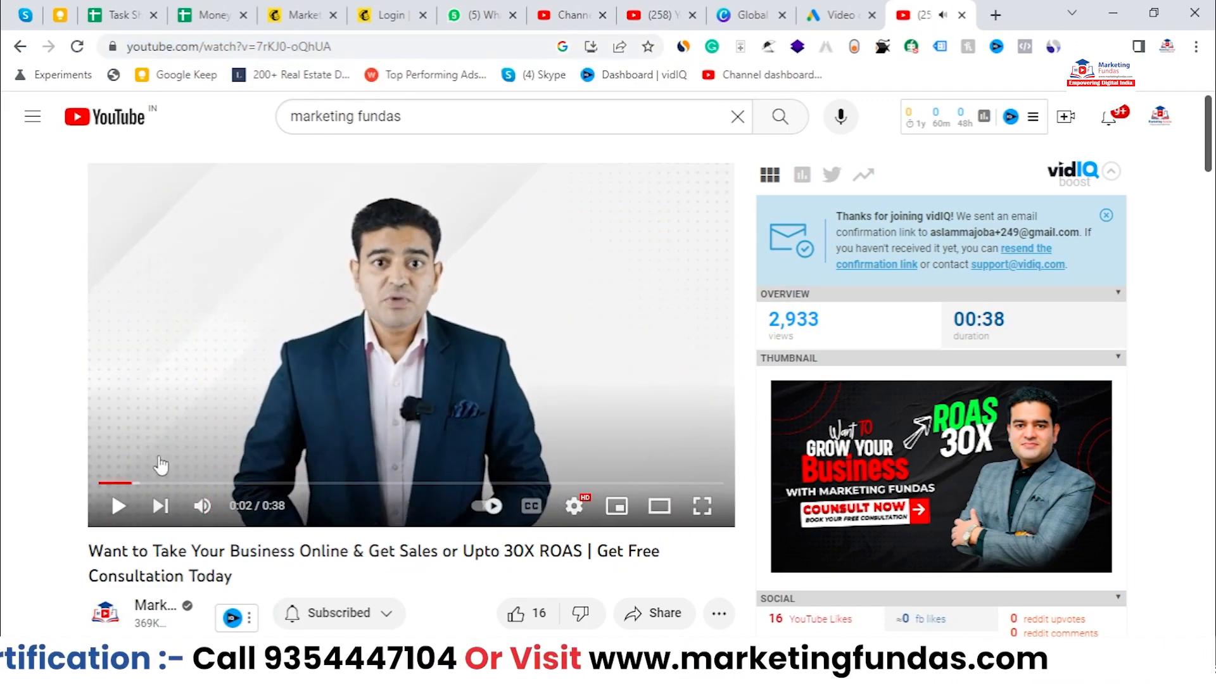
# Step: Paste the copied video URL into the ad's YouTube video field and choose the In-feed video ad format
pyautogui.click(815, 19)
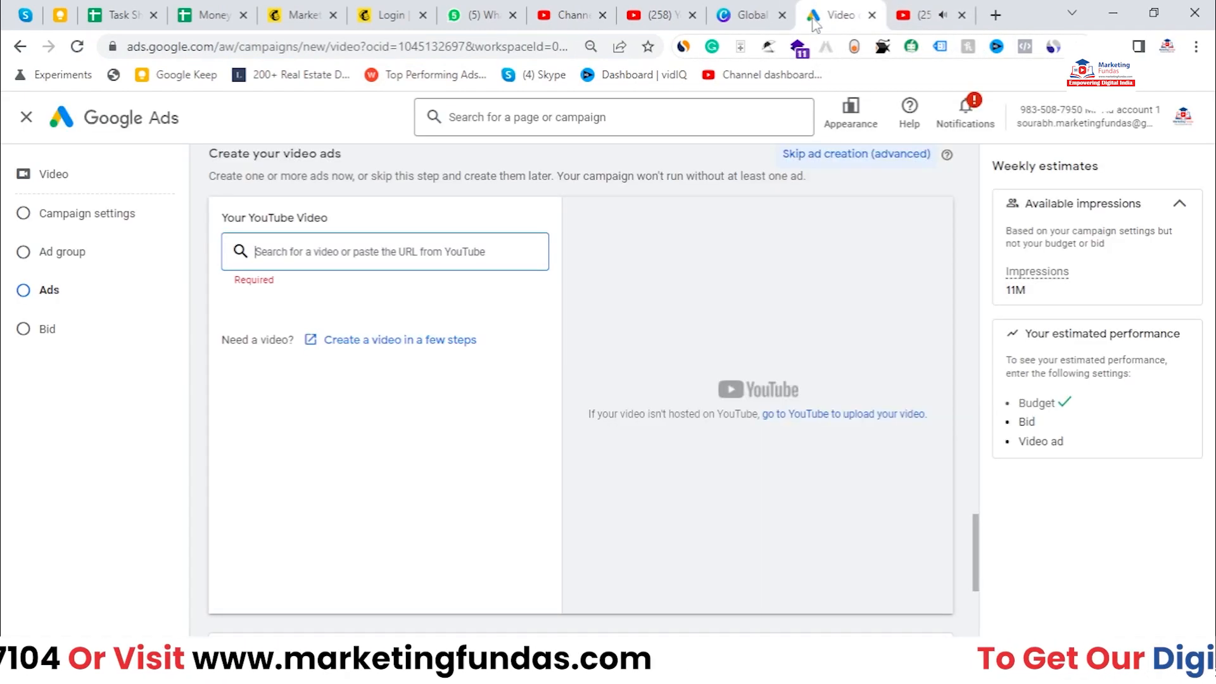
pyautogui.rightClick(462, 258)
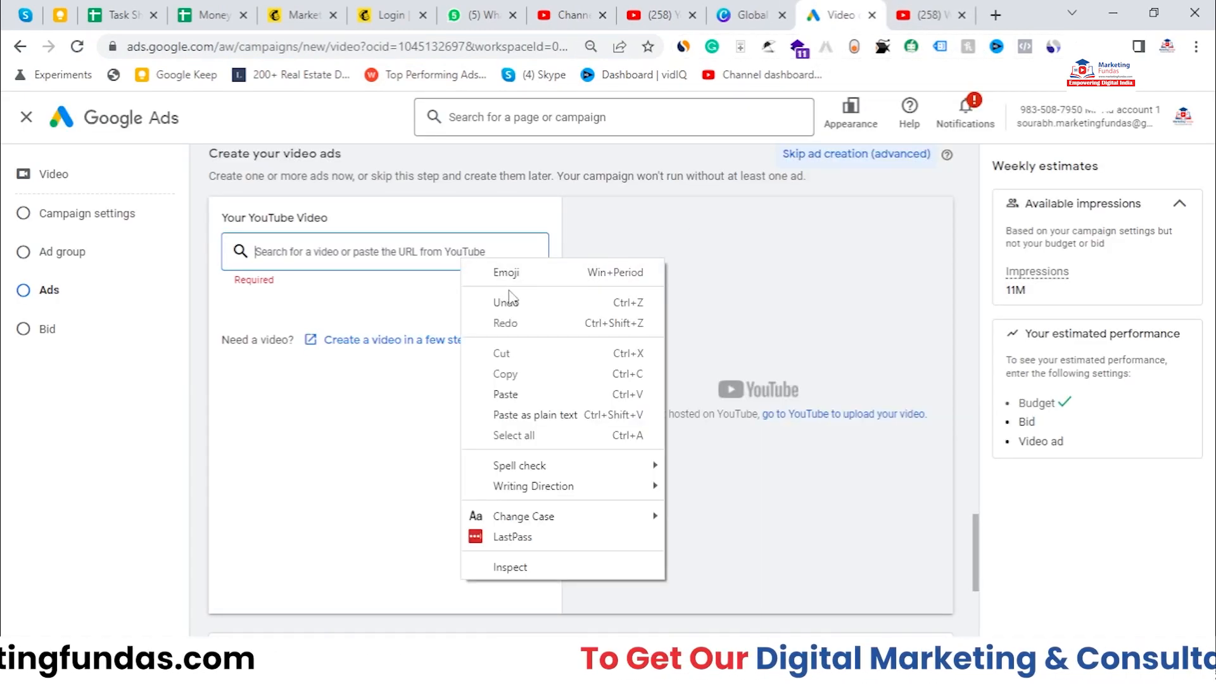
pyautogui.click(501, 394)
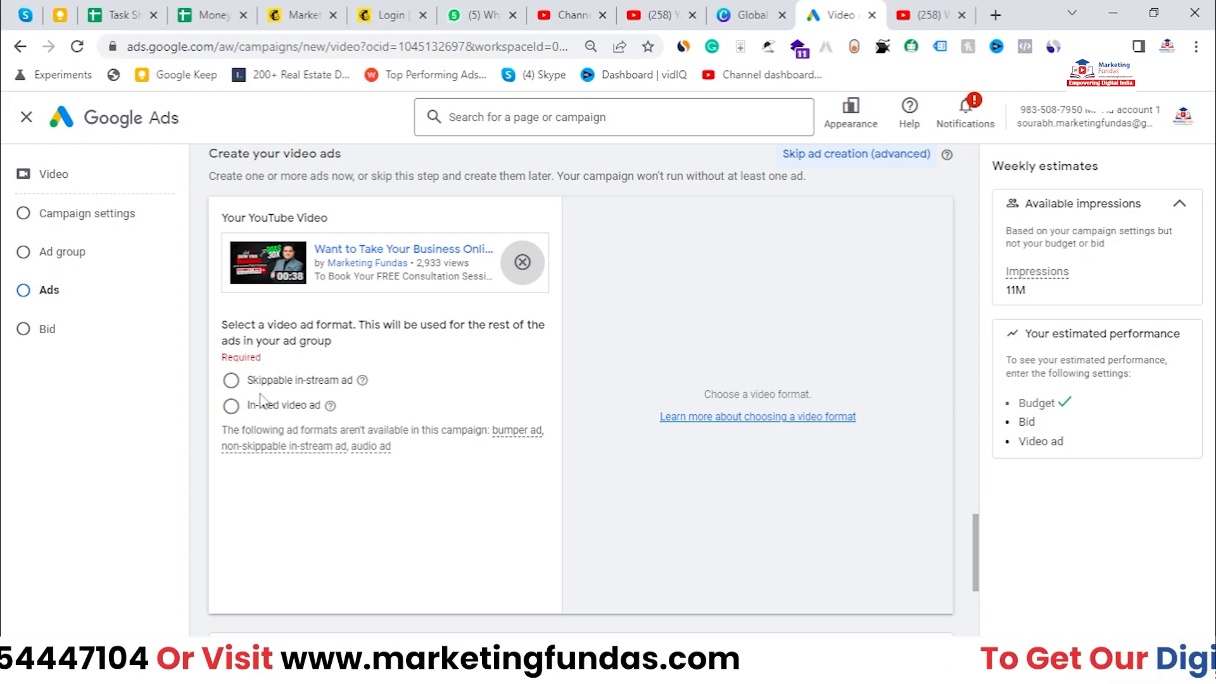
pyautogui.click(232, 406)
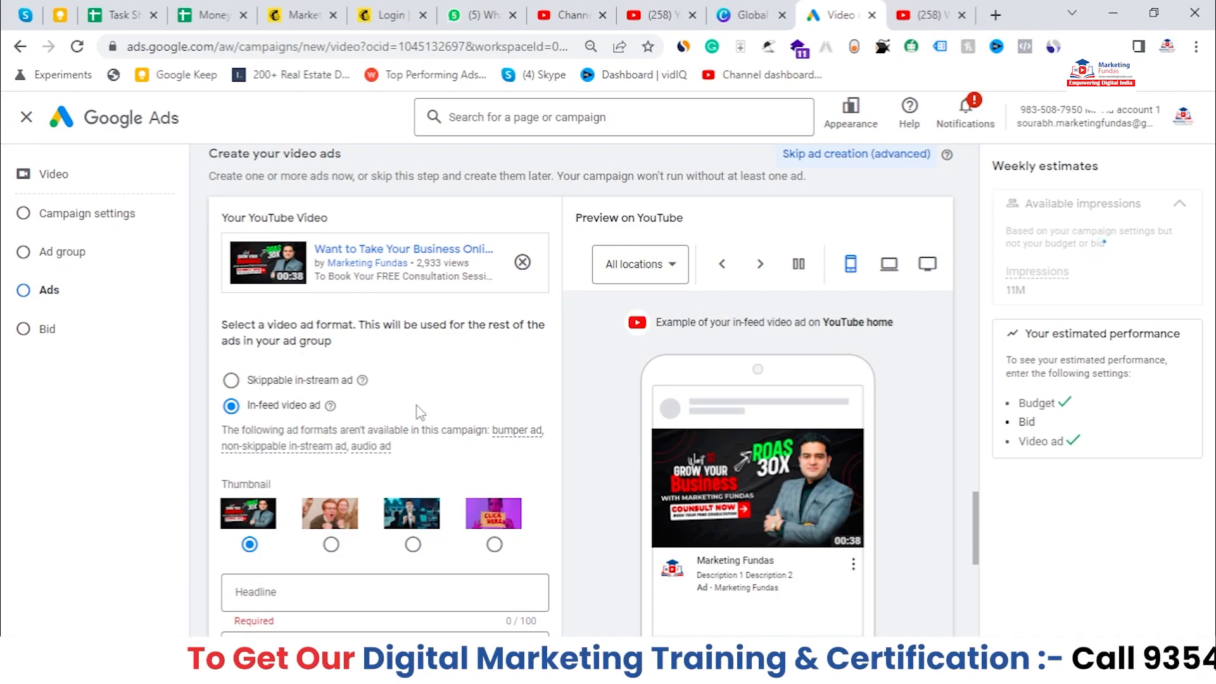
# Step: Preview each thumbnail option for the in-feed ad and leave the first thumbnail selected
pyautogui.scroll(-1, 418, 412)
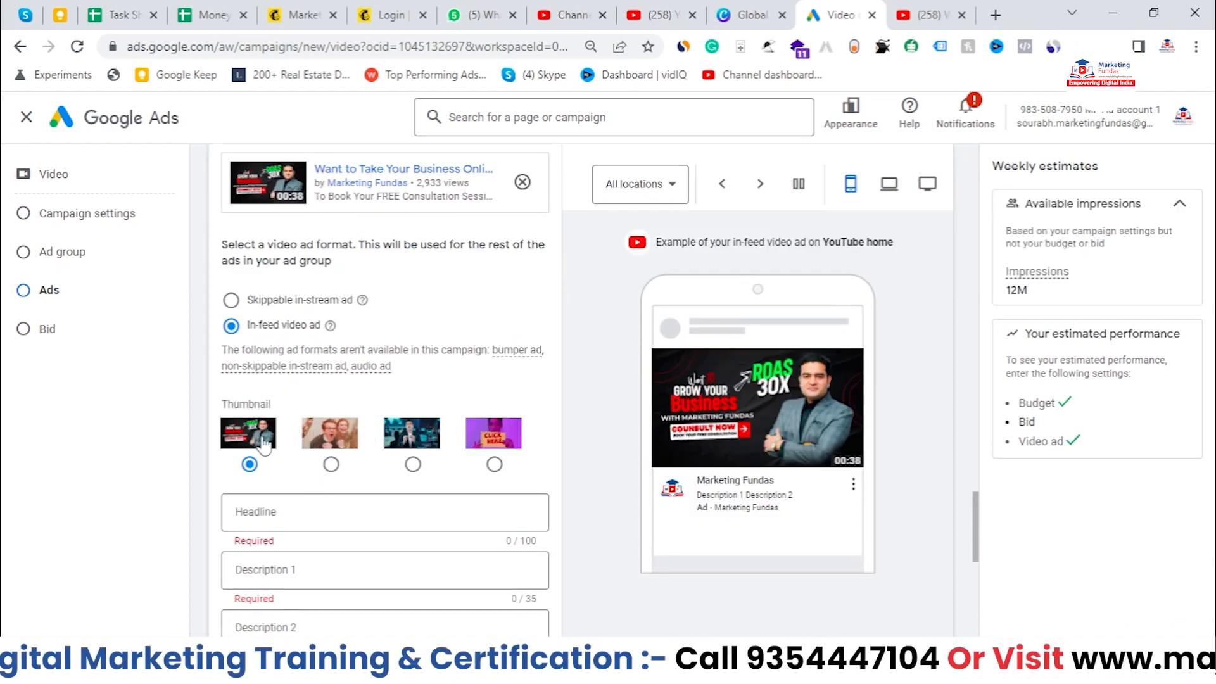
pyautogui.click(331, 464)
pyautogui.click(413, 464)
pyautogui.click(494, 464)
pyautogui.click(413, 464)
pyautogui.click(332, 464)
pyautogui.click(249, 464)
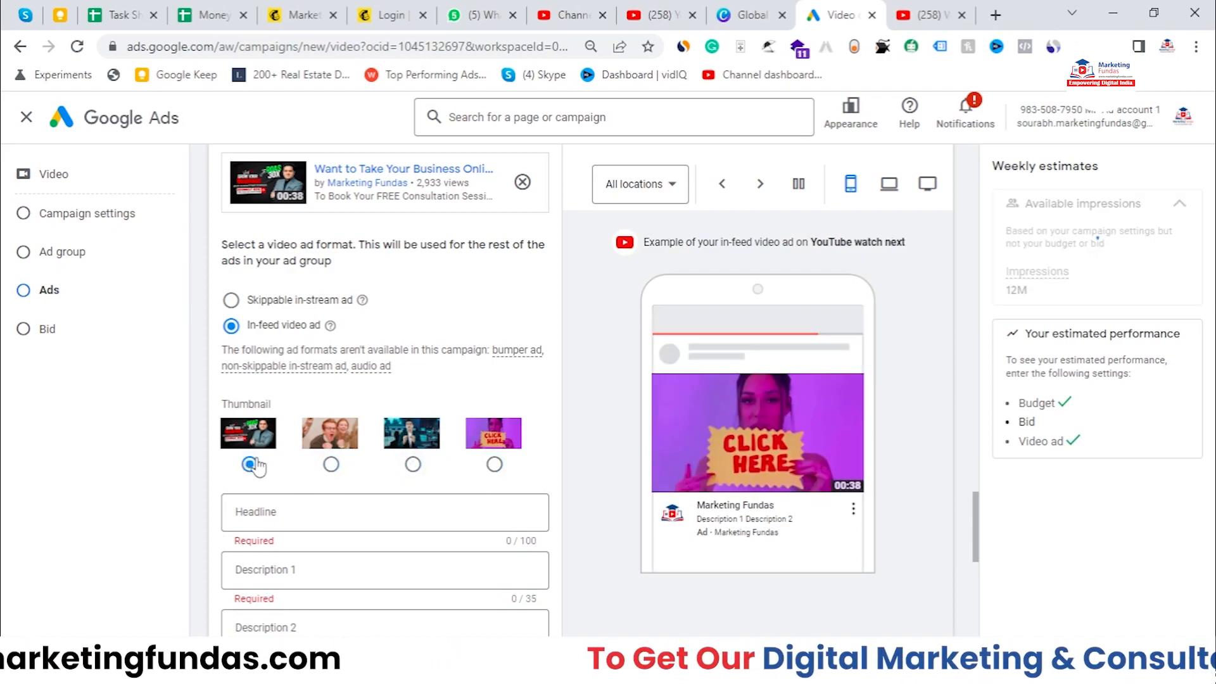